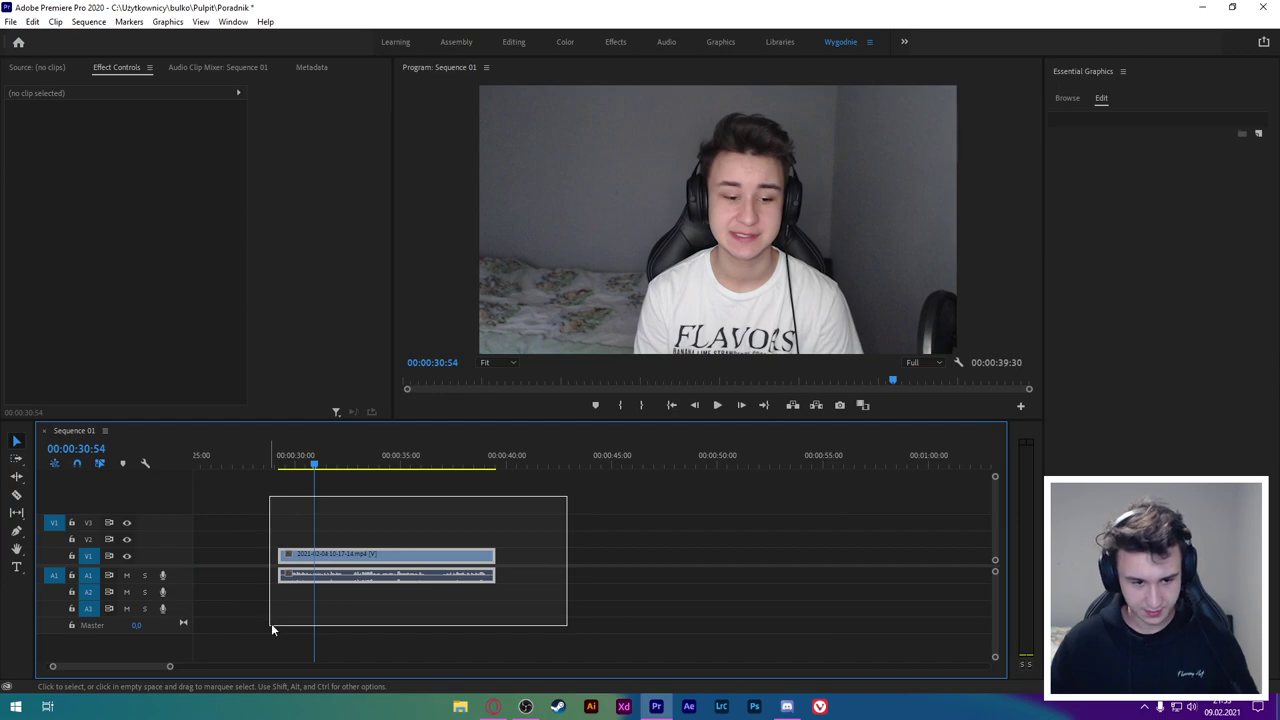
Marquee-select the webcam clip and its linked audio in Sequence 01.
{"action": "left_click_drag", "start_coordinate": [566, 495], "coordinate": [271, 623]}
Replace the webcam clip with a linked After Effects composition, Poradnik Linked Comp 02.
{"action": "right_click", "coordinate": [402, 562]}
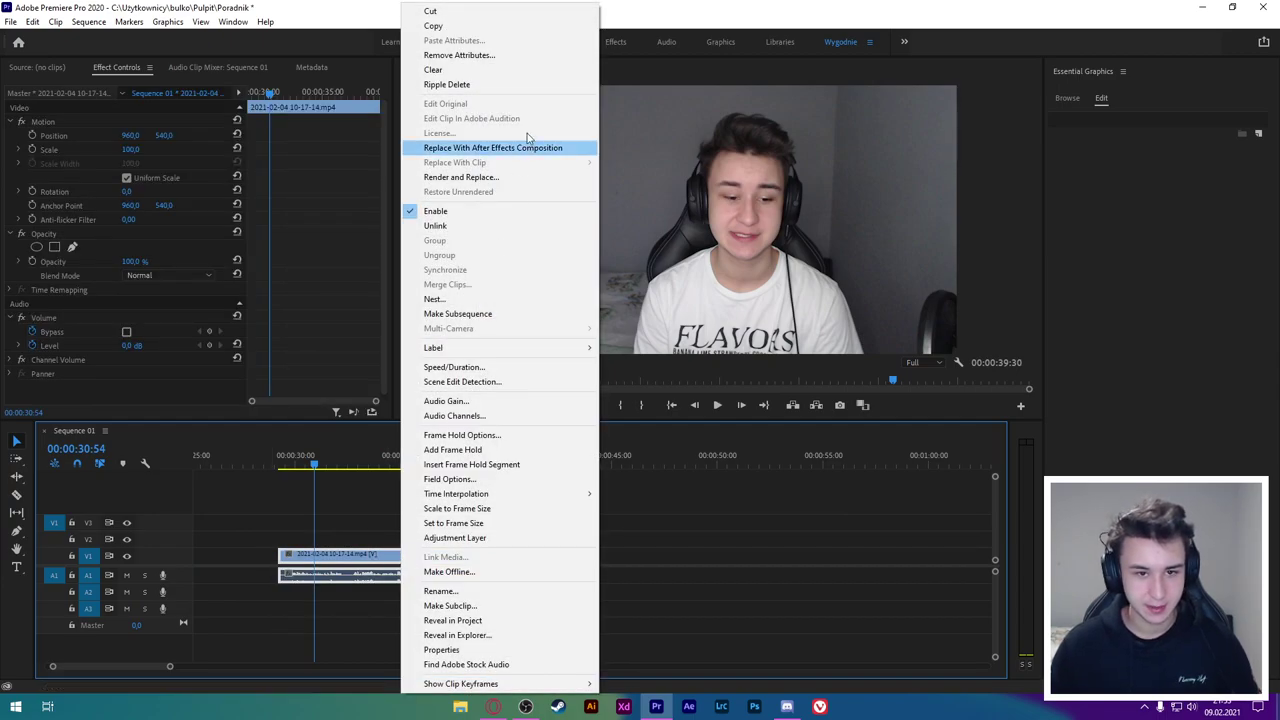
{"action": "left_click", "coordinate": [461, 150]}
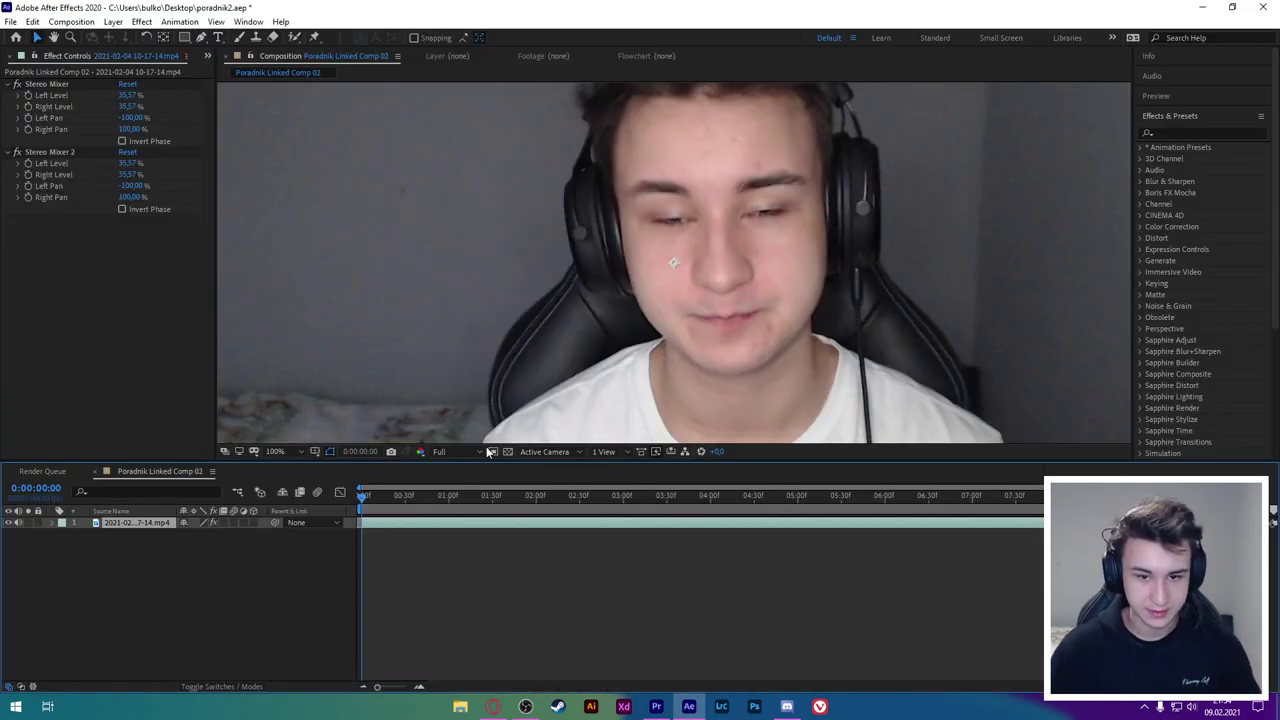
Fit the comp in the viewer and add a text layer reading 0. over the webcam.
{"action": "left_click", "coordinate": [287, 451]}
{"action": "left_click", "coordinate": [300, 212]}
{"action": "right_click", "coordinate": [237, 423]}
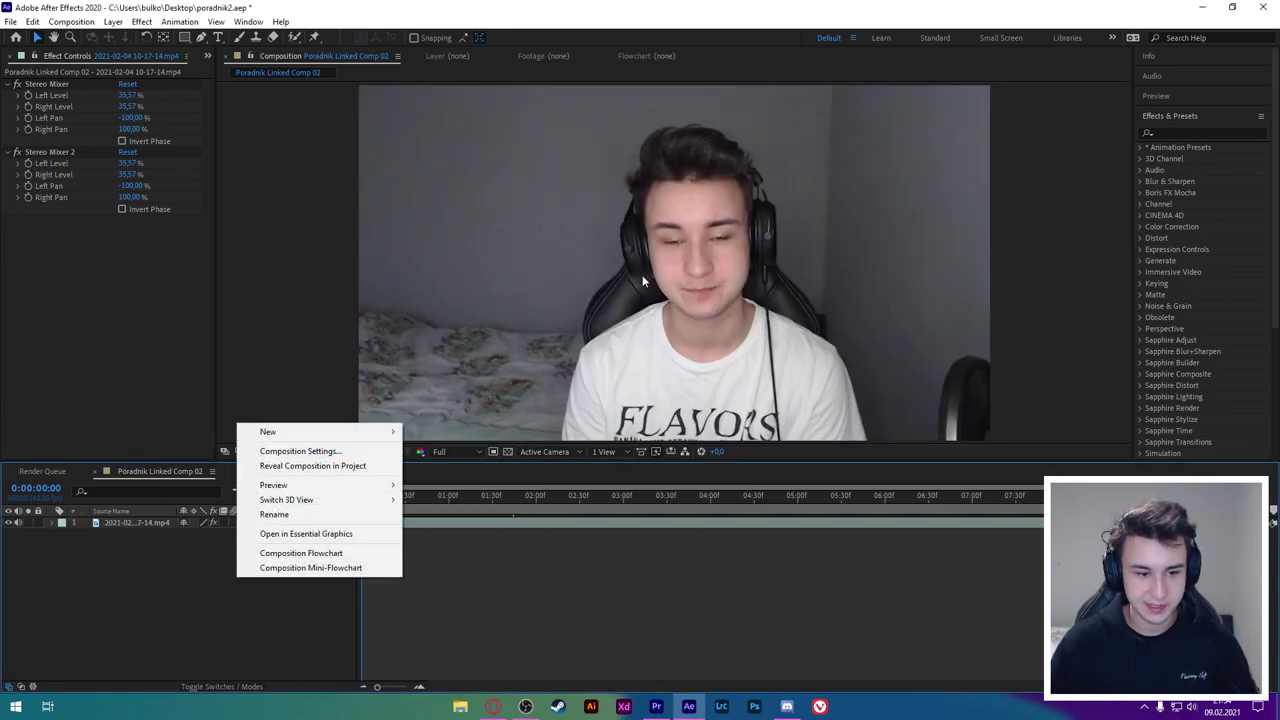
{"action": "left_click", "coordinate": [668, 267]}
{"action": "key", "text": "ctrl+t"}
{"action": "left_click", "coordinate": [512, 268]}
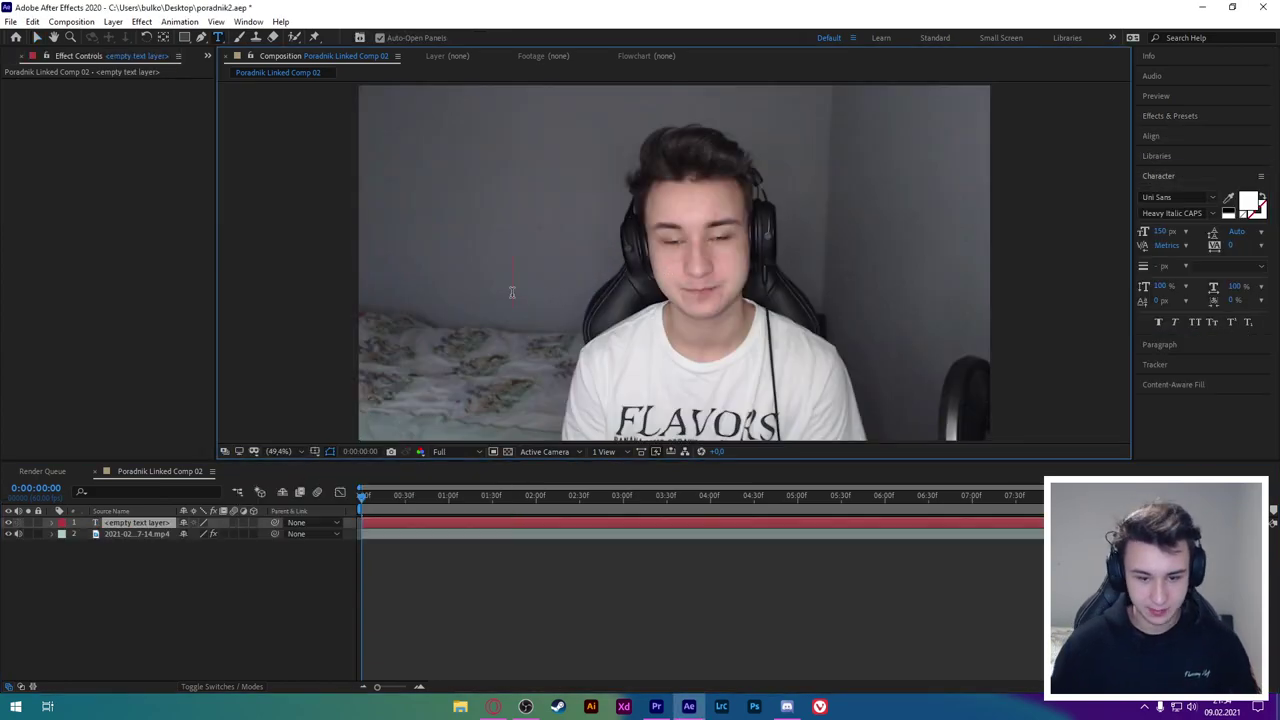
{"action": "type", "text": "0."}
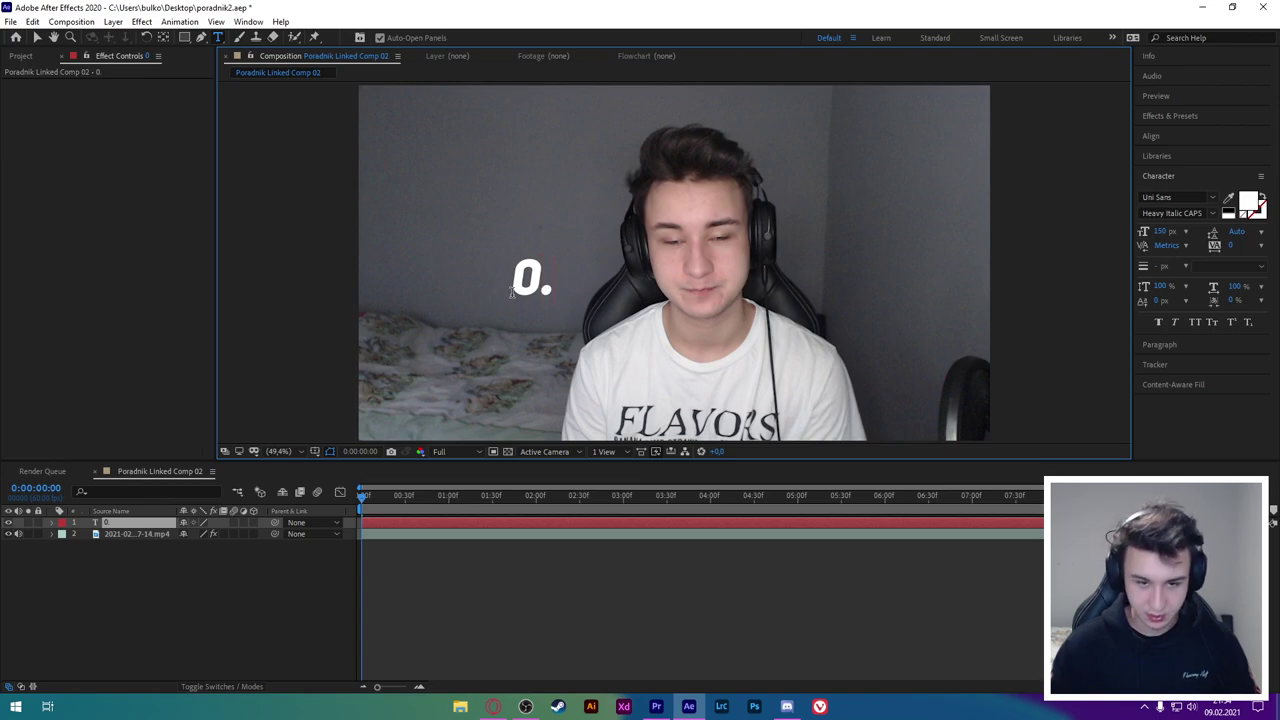
{"action": "left_click", "coordinate": [106, 600]}
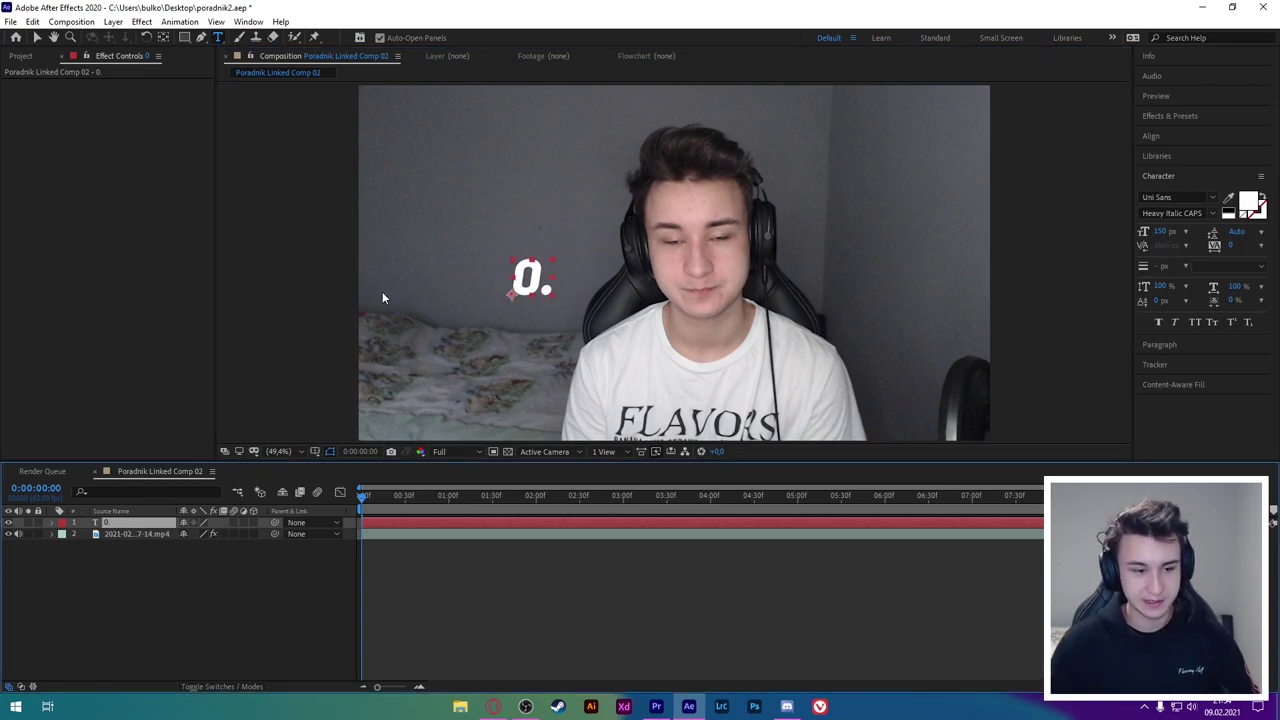
Duplicate the 0. layer, shift the copy right, and change its text to 20.
{"action": "key", "text": "ctrl+d"}
{"action": "key", "text": "p"}
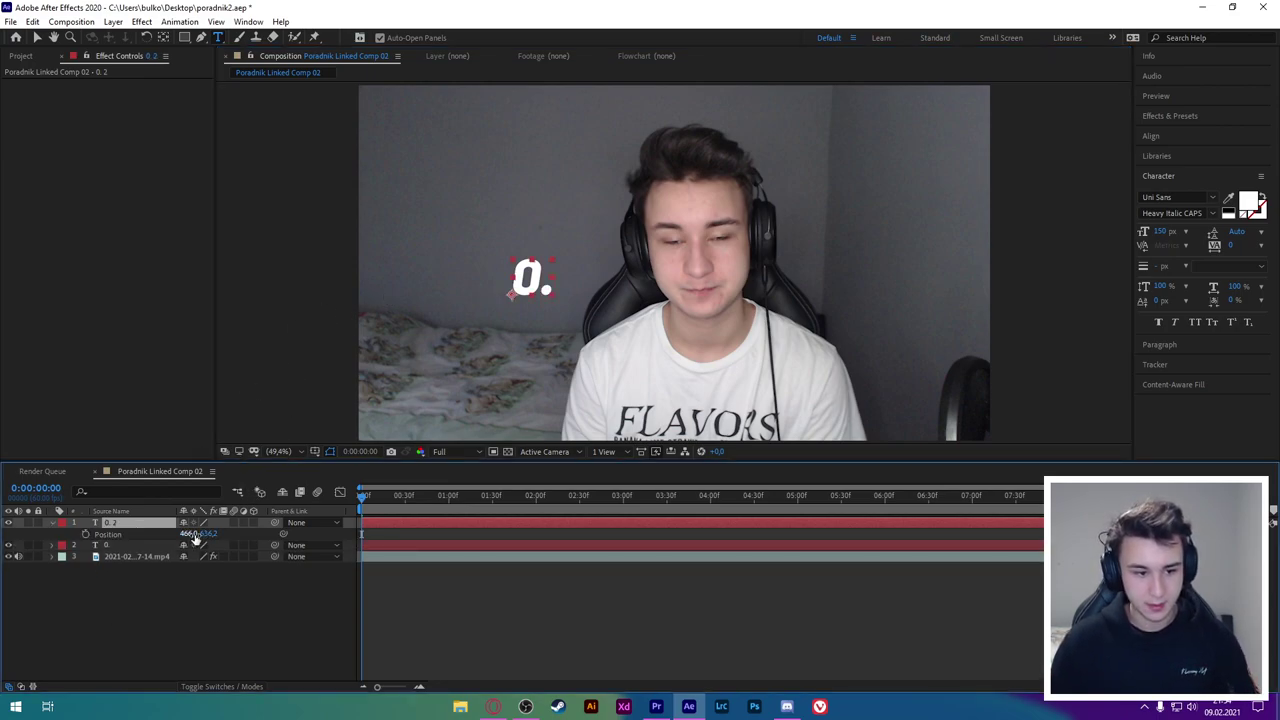
{"action": "left_click_drag", "start_coordinate": [204, 535], "coordinate": [284, 534]}
{"action": "key", "text": "Return"}
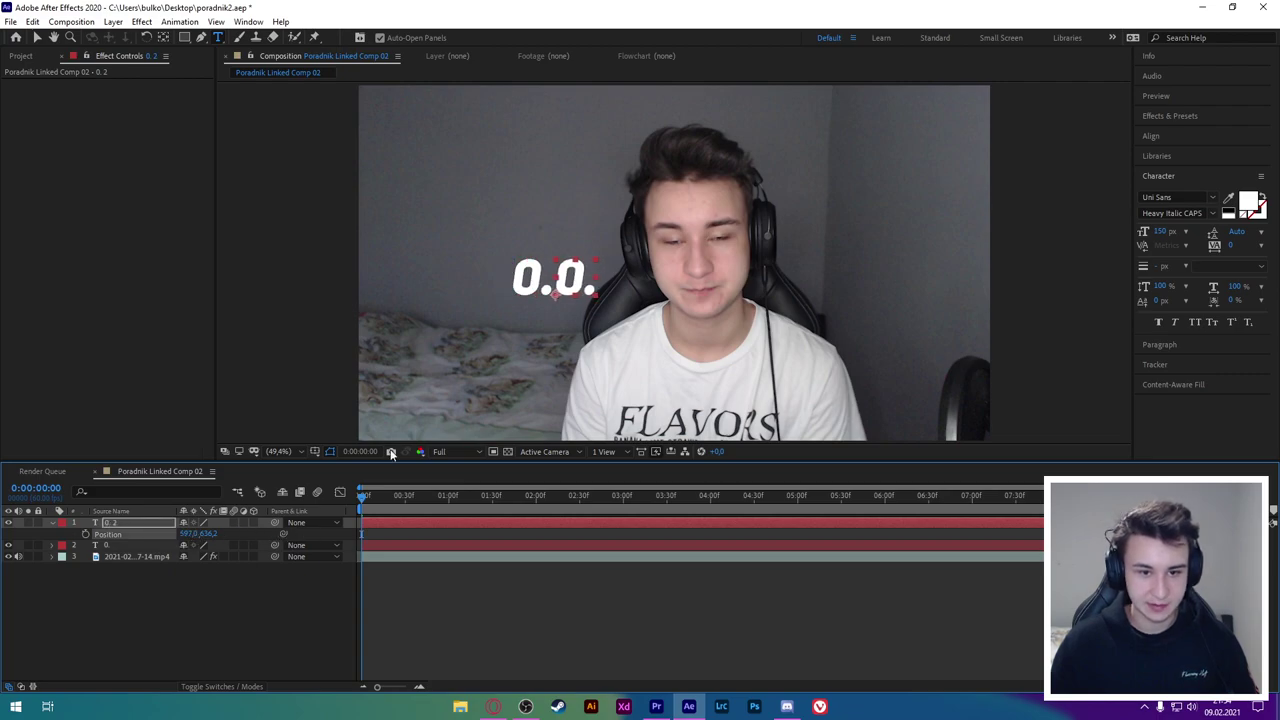
{"action": "left_click", "coordinate": [578, 270]}
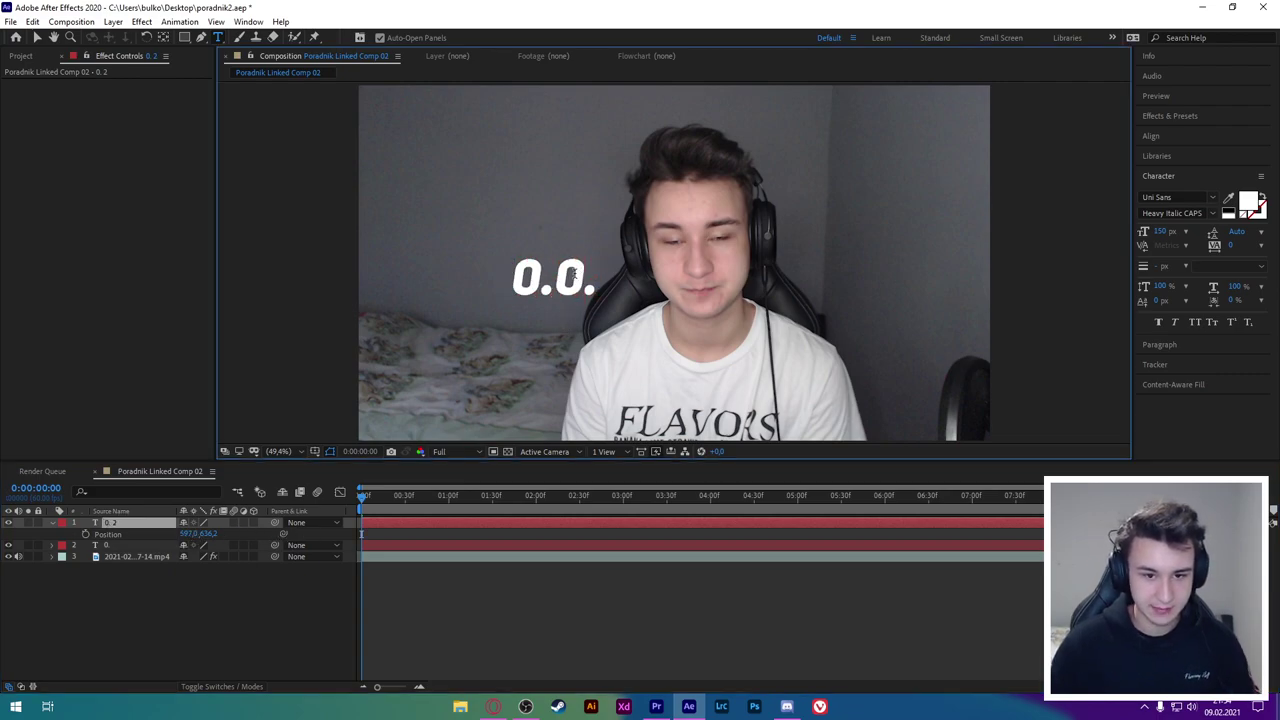
{"action": "type", "text": "20"}
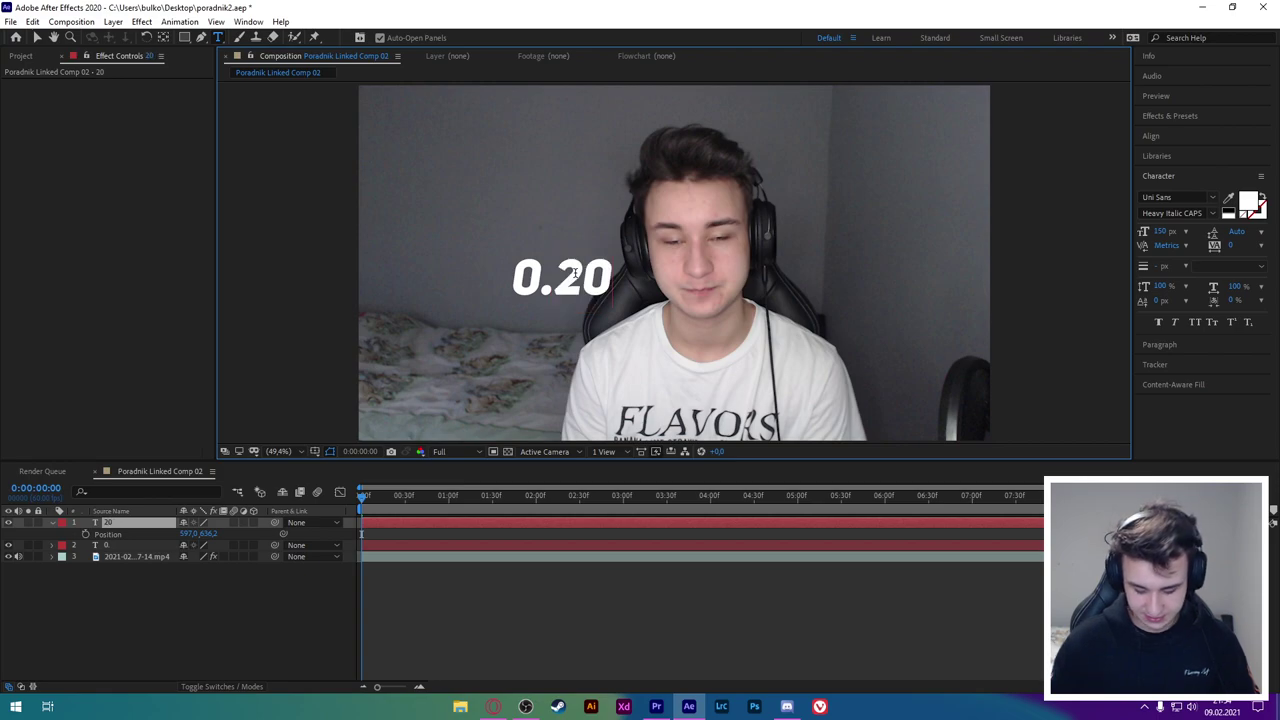
{"action": "type", "text": "."}
{"action": "key", "text": "Escape"}
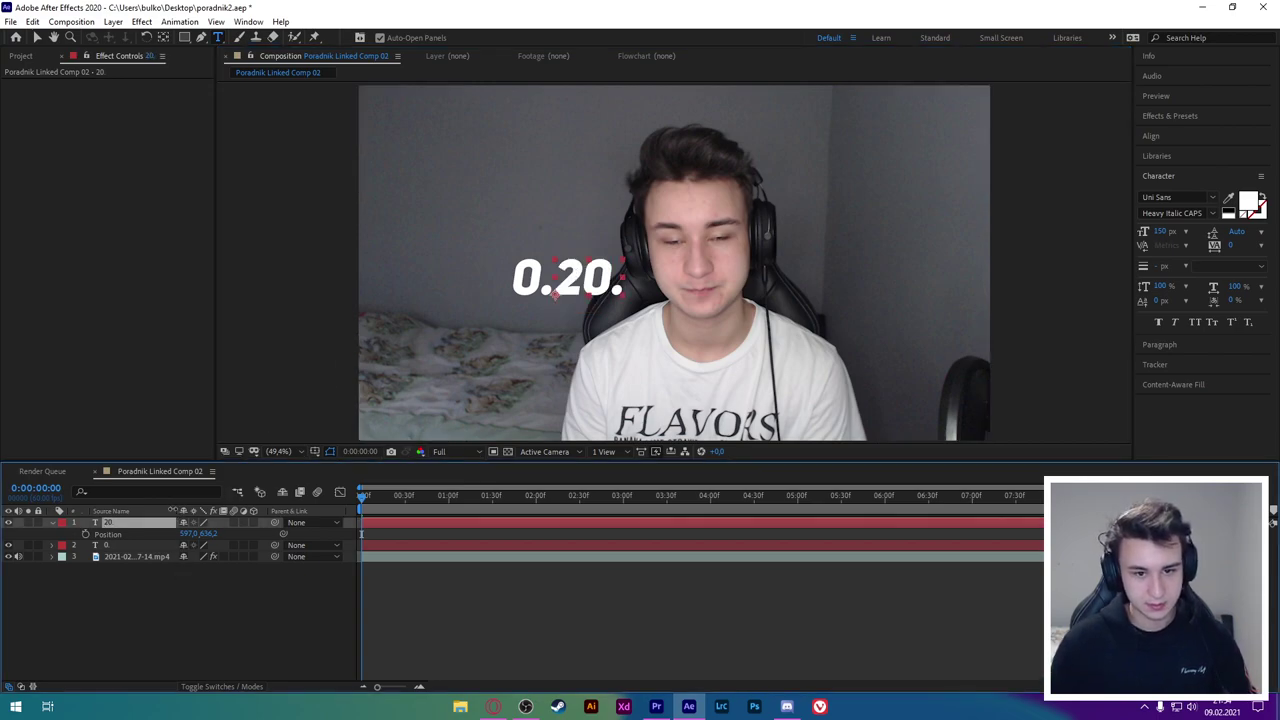
Duplicate again, shift it right, edit it to 2021., and select all three text layers.
{"action": "key", "text": "ctrl+d"}
{"action": "left_click_drag", "start_coordinate": [190, 534], "coordinate": [333, 534]}
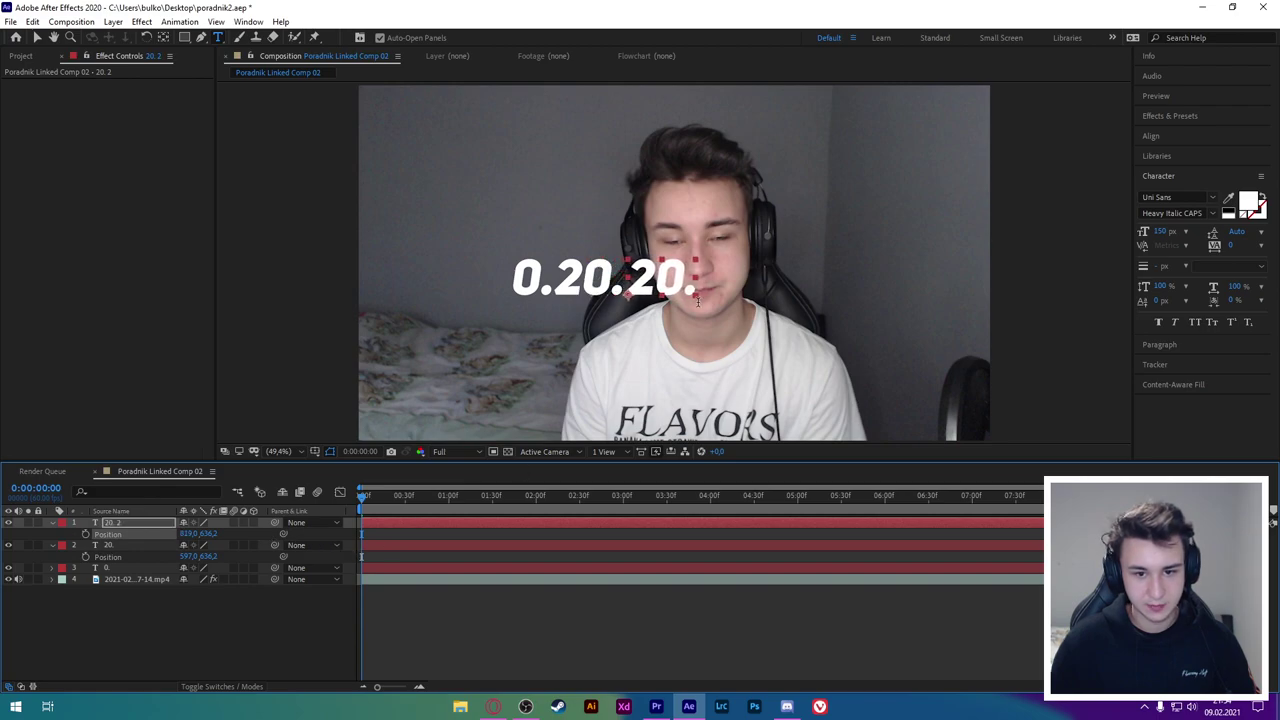
{"action": "left_click", "coordinate": [676, 280]}
{"action": "type", "text": "21"}
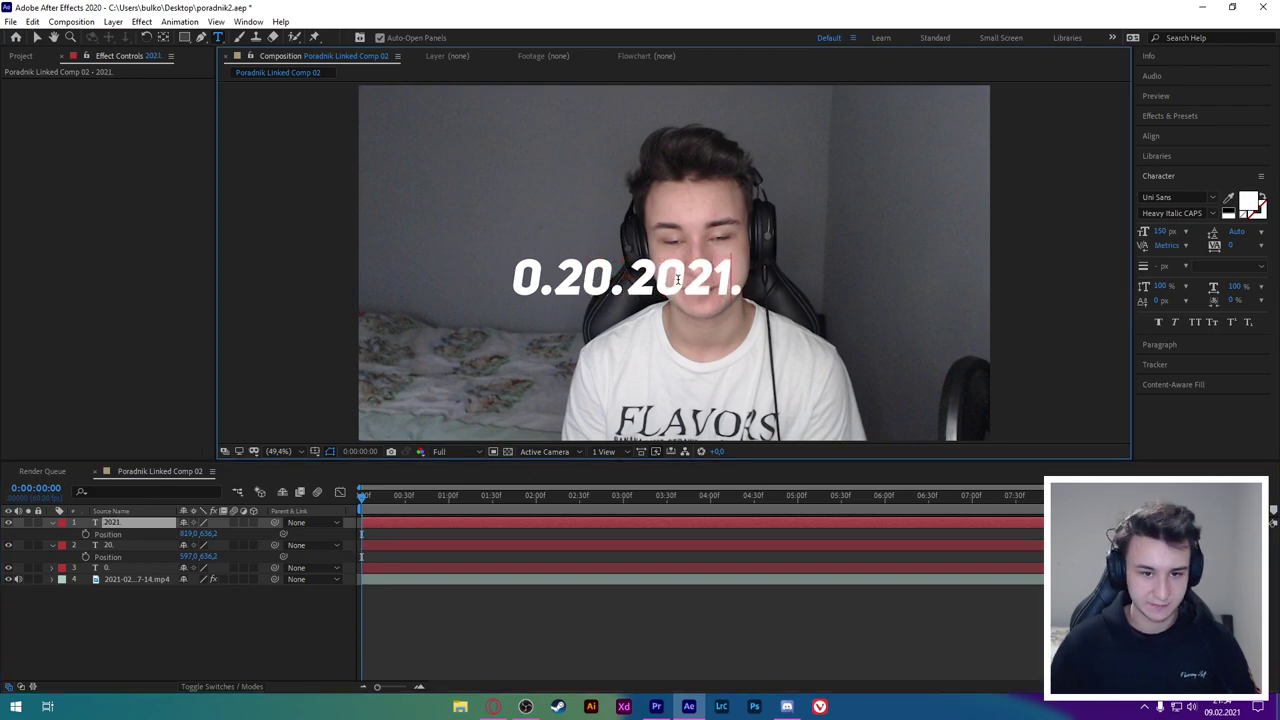
{"action": "left_click", "coordinate": [143, 570]}
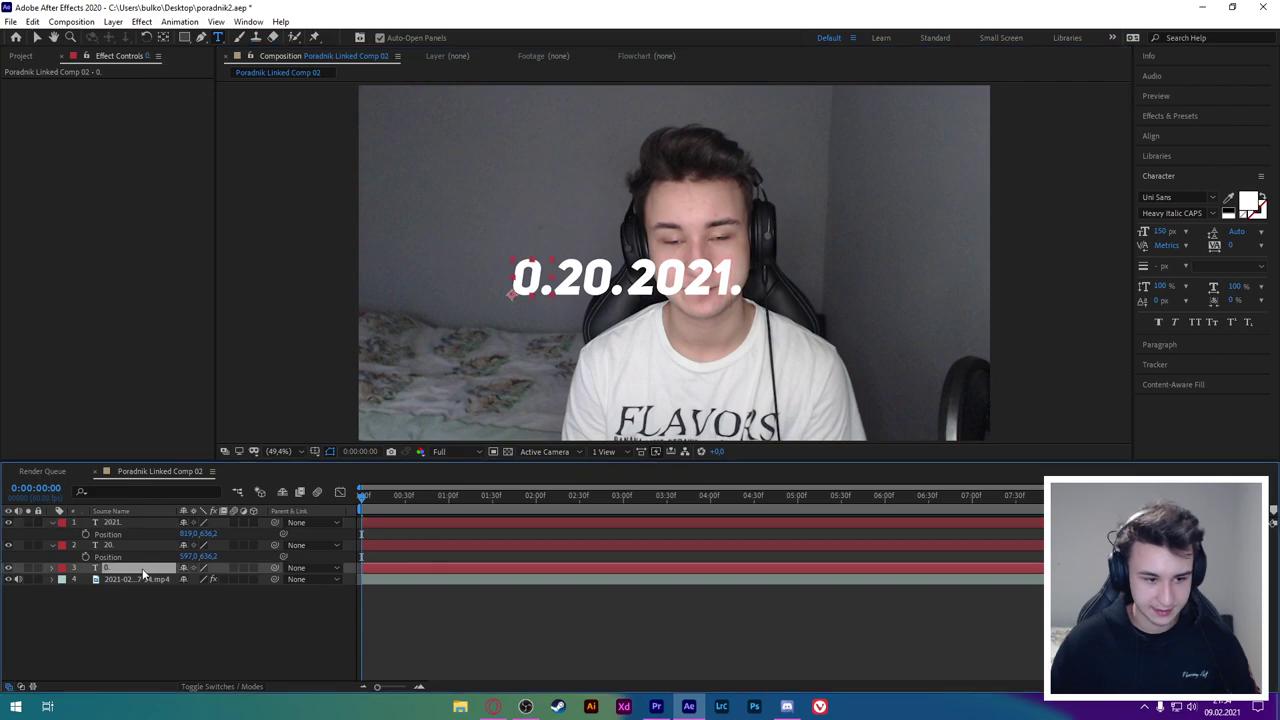
{"action": "left_click", "coordinate": [150, 522], "text": "shift"}
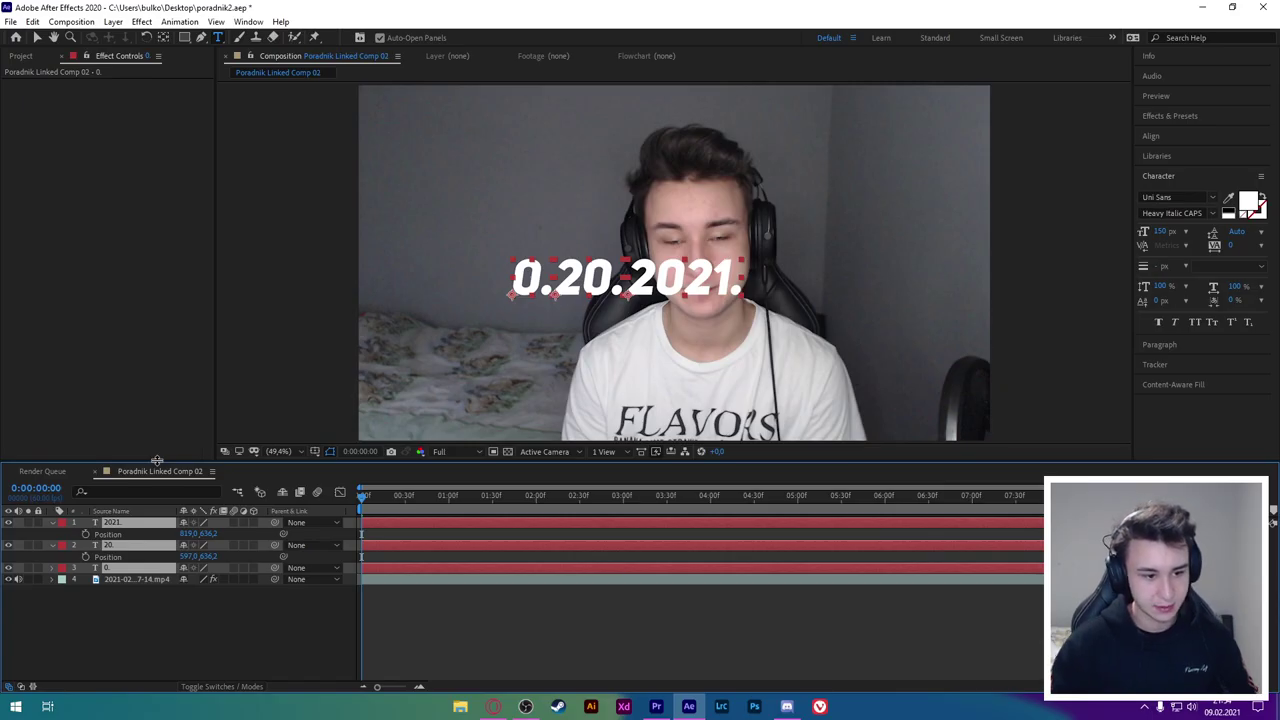
Pre-compose the three text layers as 'czas' and scale the precomp to 60%.
{"action": "key", "text": "ctrl+shift+c"}
{"action": "type", "text": "czas"}
{"action": "key", "text": "Return"}
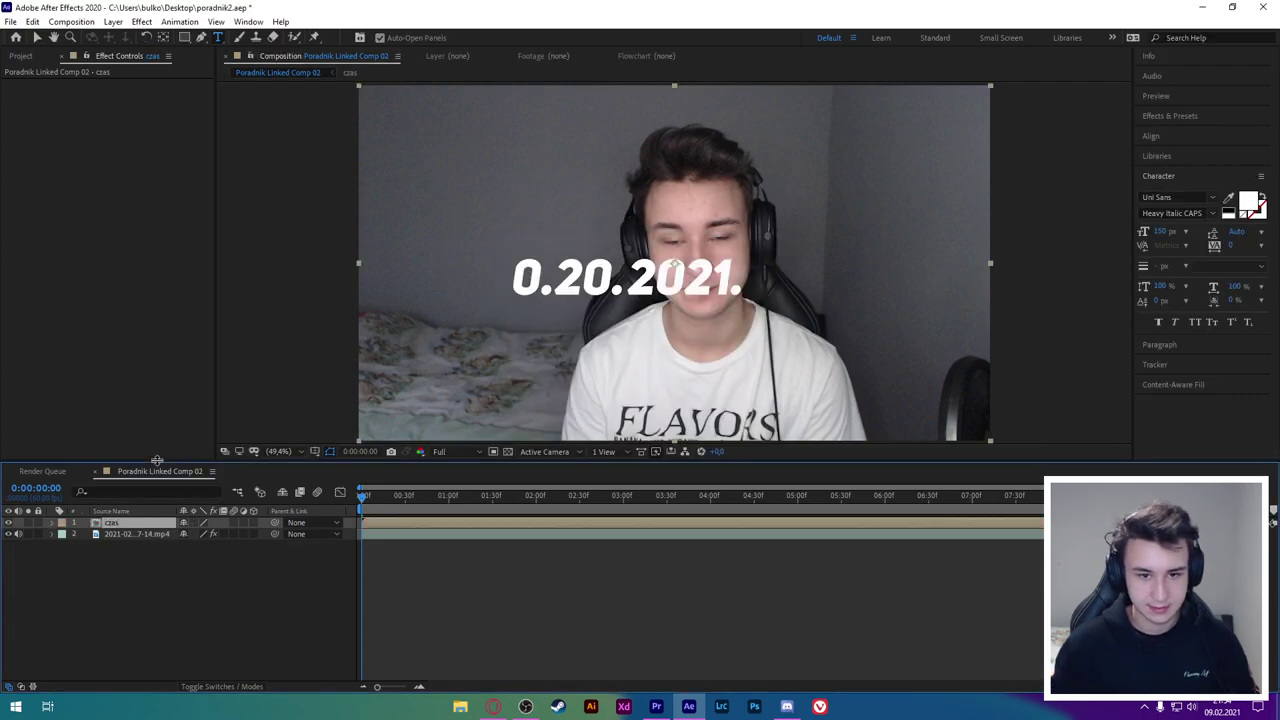
{"action": "key", "text": "s"}
{"action": "left_click", "coordinate": [202, 534]}
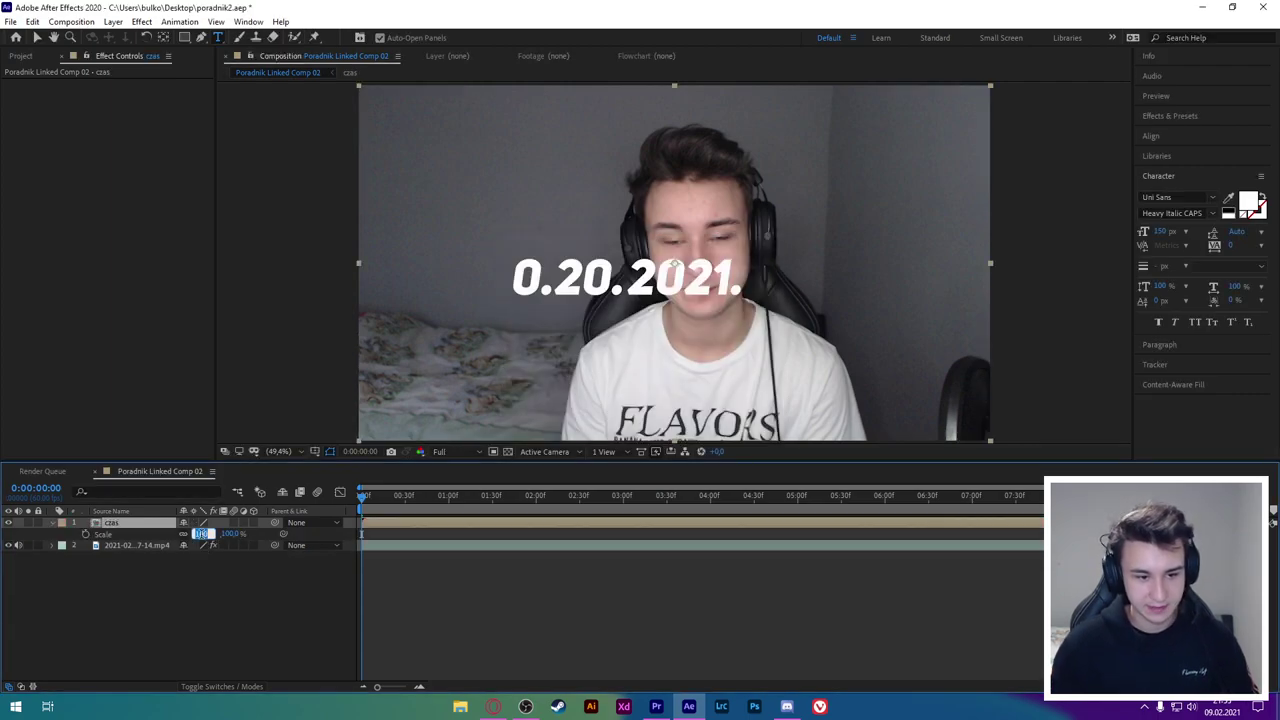
{"action": "type", "text": "60"}
{"action": "key", "text": "Return"}
Move the czas layer to the frame's top-right corner and open the precomp.
{"action": "key", "text": "v"}
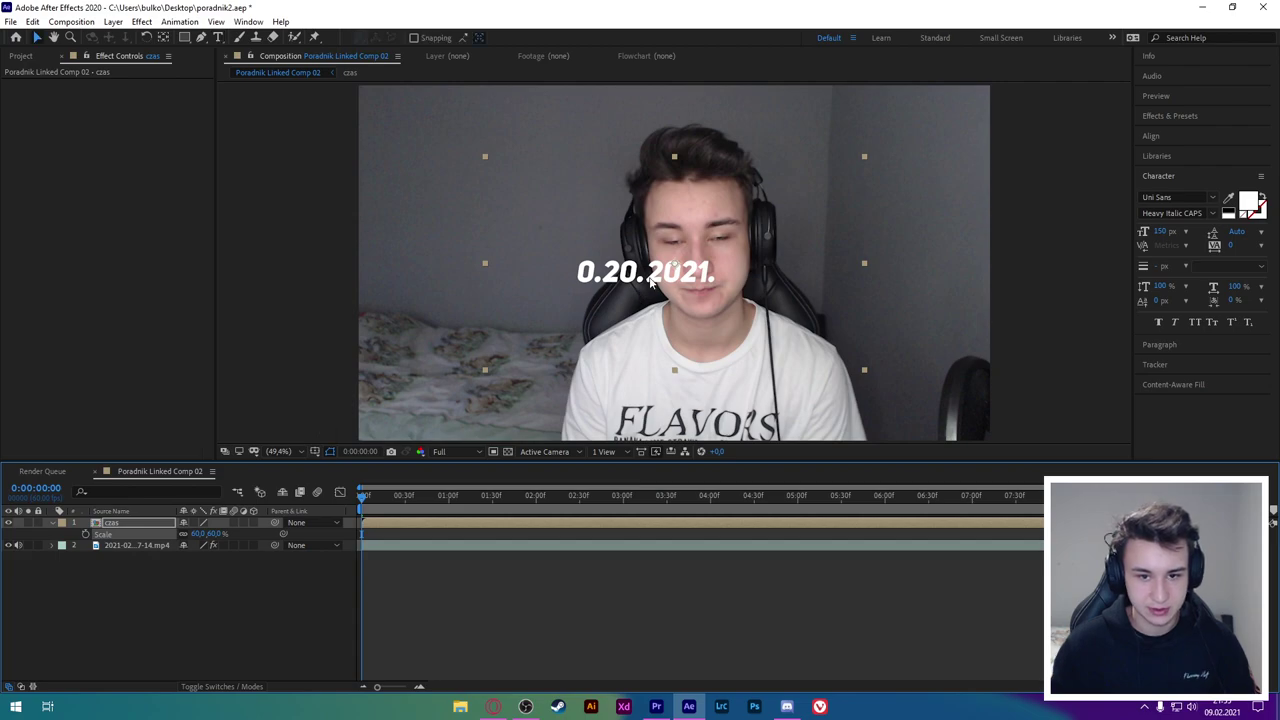
{"action": "left_click_drag", "start_coordinate": [673, 243], "coordinate": [924, 125]}
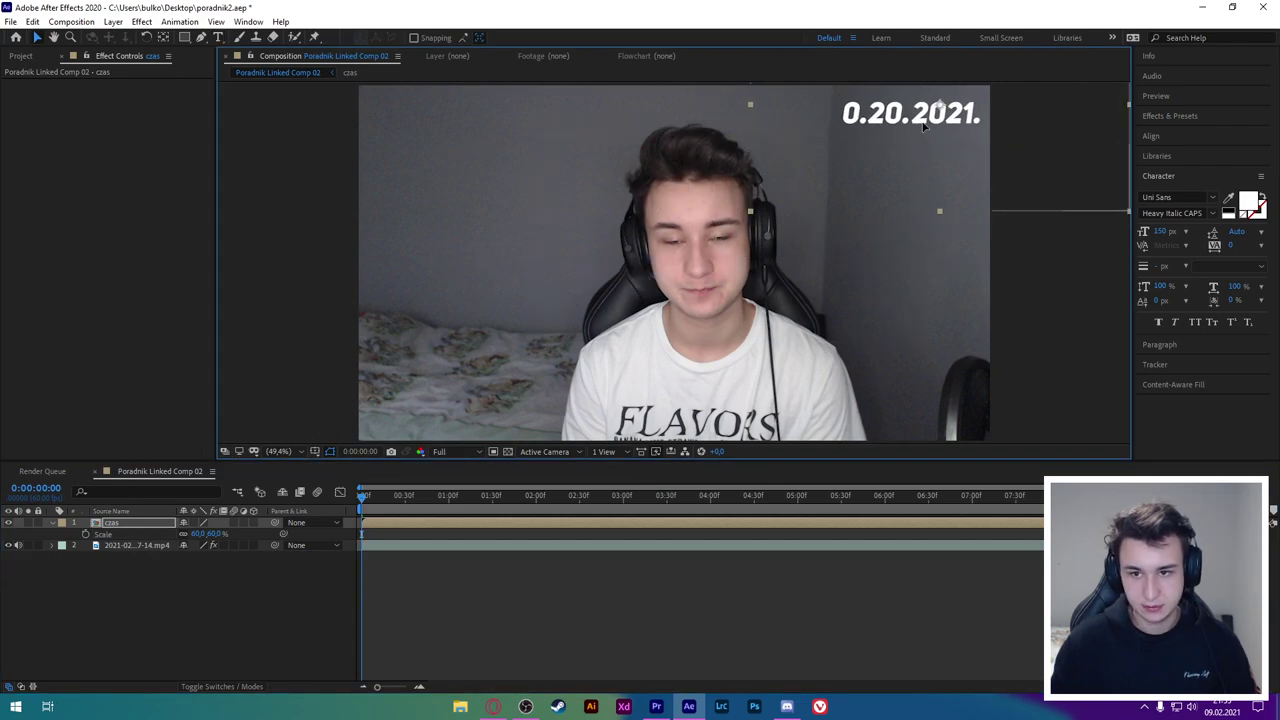
{"action": "left_click", "coordinate": [151, 524]}
{"action": "double_click", "coordinate": [151, 524]}
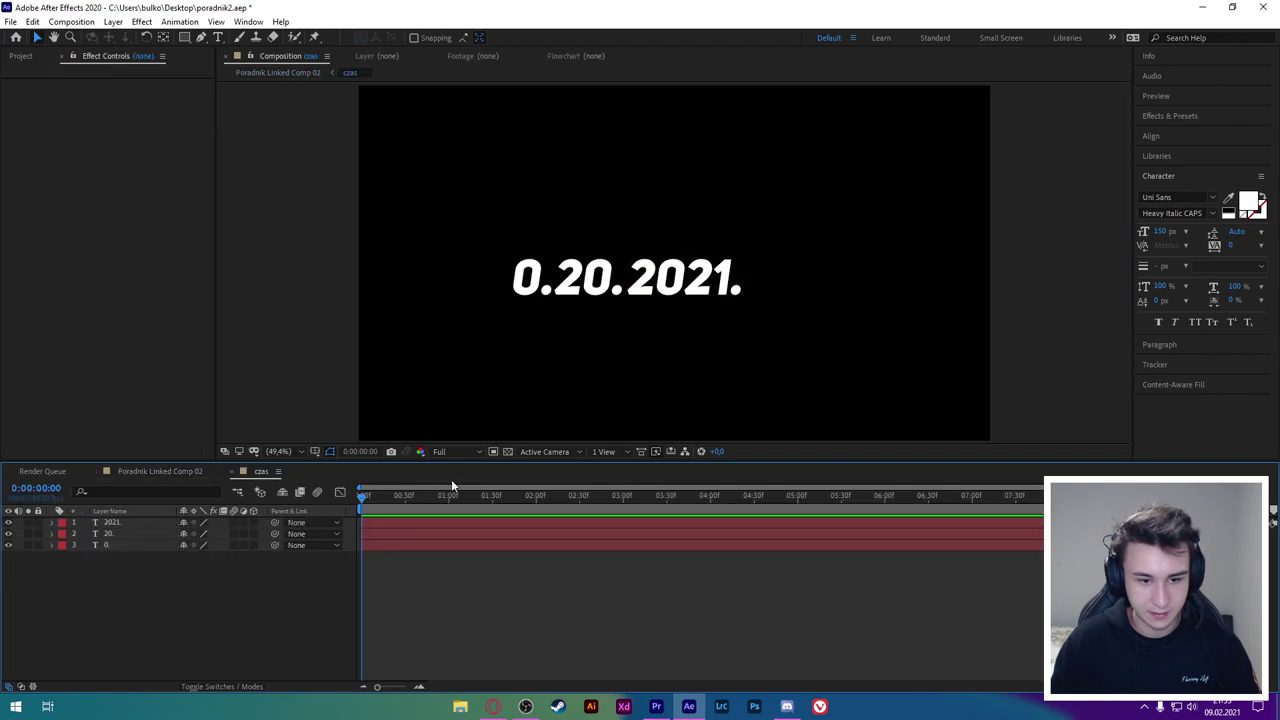
Apply a Slider Control effect to the 0. layer and reveal its Source Text and Slider.
{"action": "left_click", "coordinate": [1165, 116]}
{"action": "left_click", "coordinate": [1185, 132]}
{"action": "type", "text": "slider"}
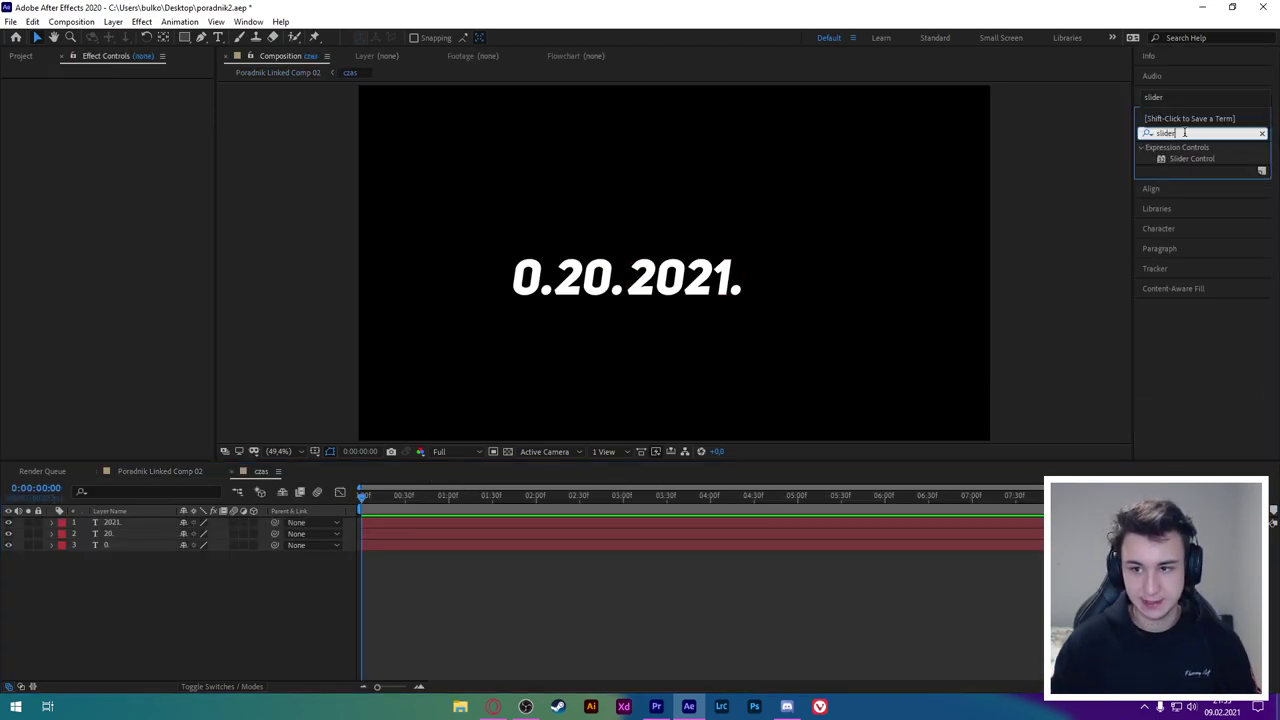
{"action": "left_click_drag", "start_coordinate": [1191, 158], "coordinate": [525, 285]}
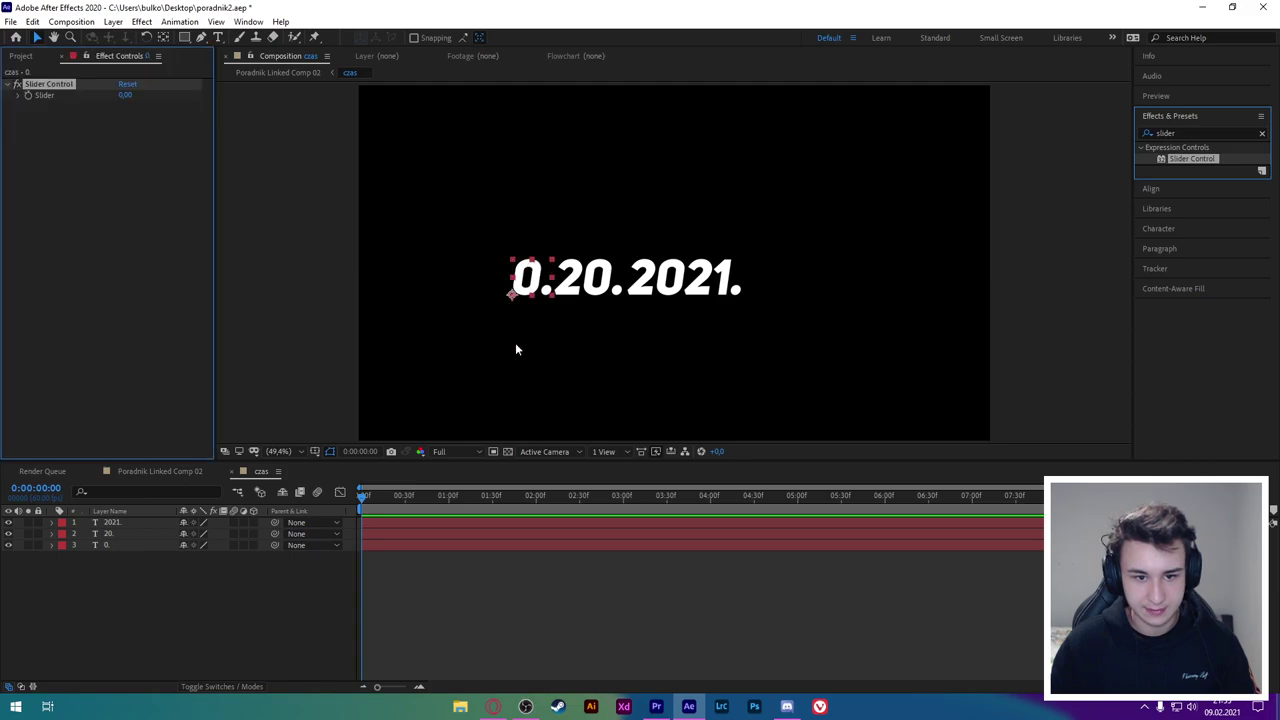
{"action": "left_click", "coordinate": [52, 545]}
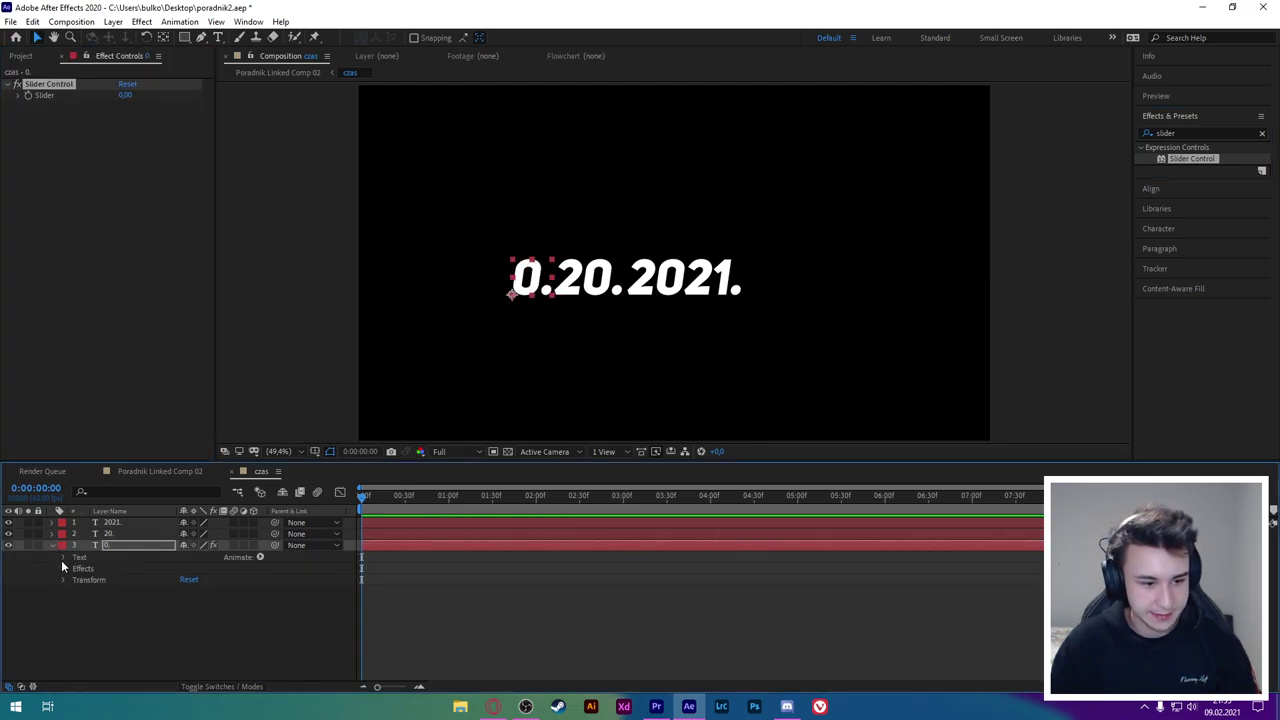
{"action": "left_click", "coordinate": [63, 557]}
{"action": "left_click", "coordinate": [64, 603]}
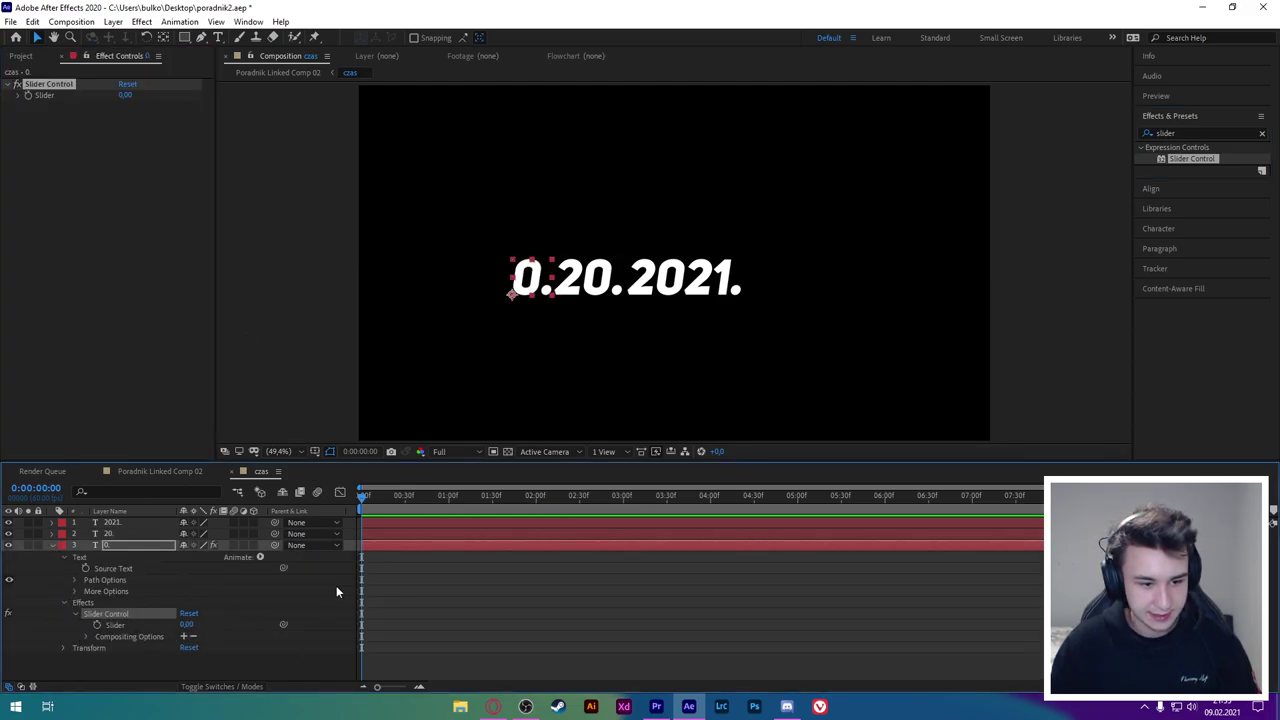
Link Source Text to the Slider with an expression ending in value.toFixed(0).
{"action": "left_click", "coordinate": [85, 569], "text": "alt"}
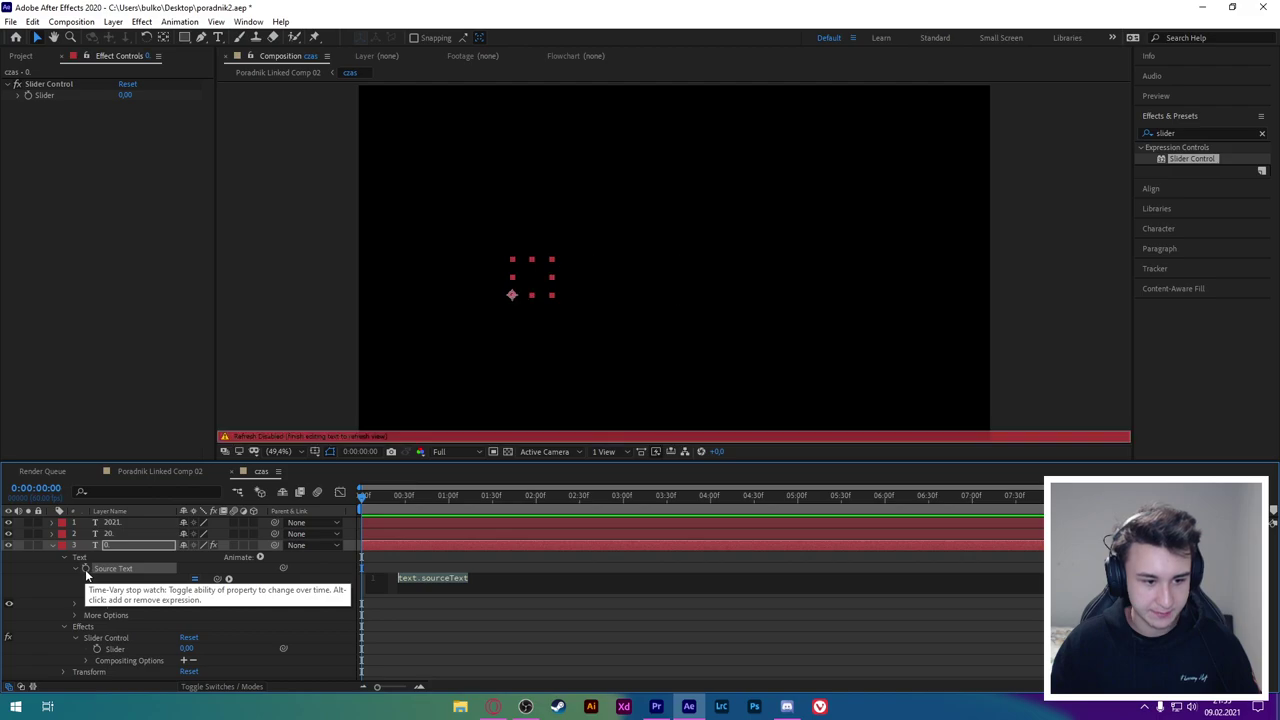
{"action": "left_click_drag", "start_coordinate": [124, 635], "coordinate": [124, 650]}
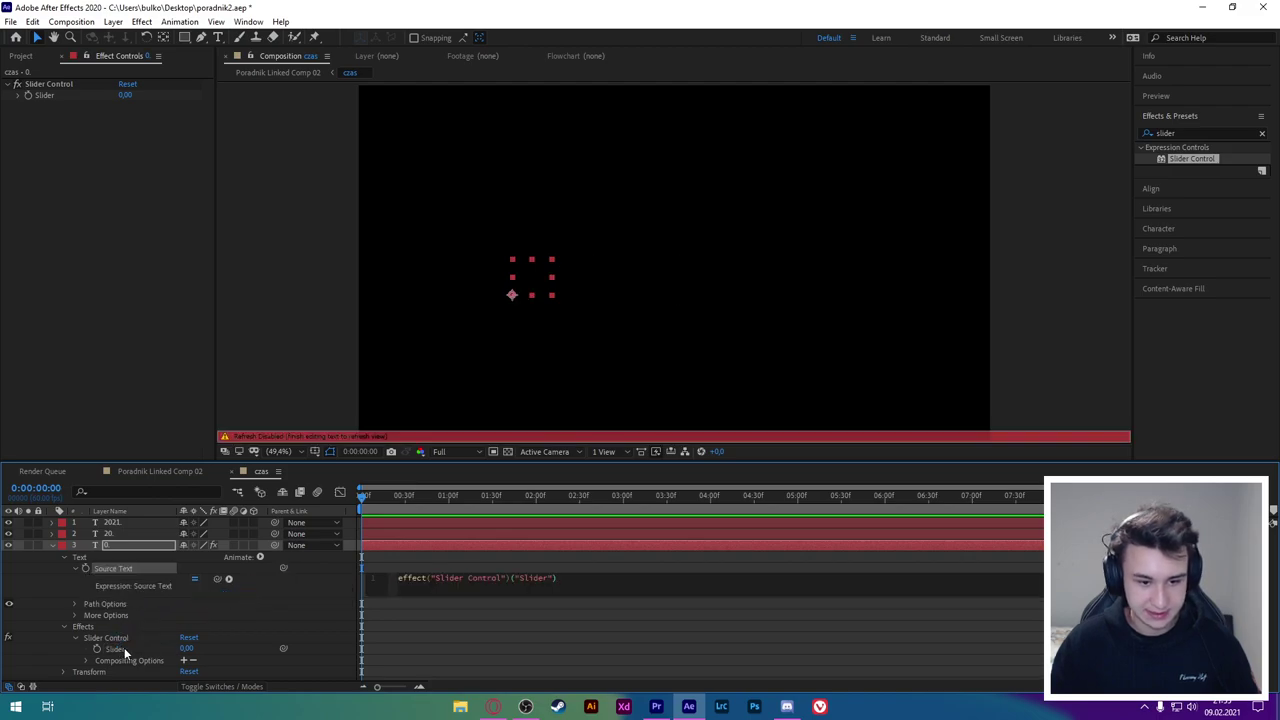
{"action": "key", "text": "KP_Enter"}
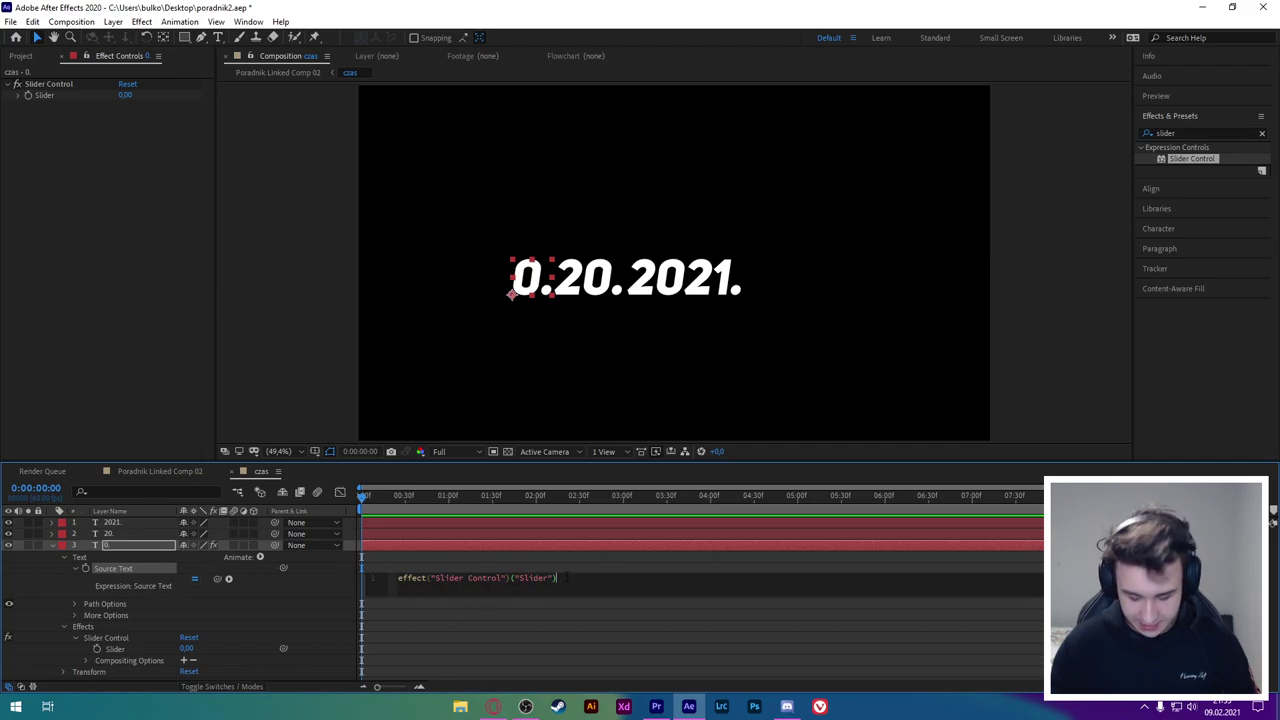
{"action": "type", "text": ".value"}
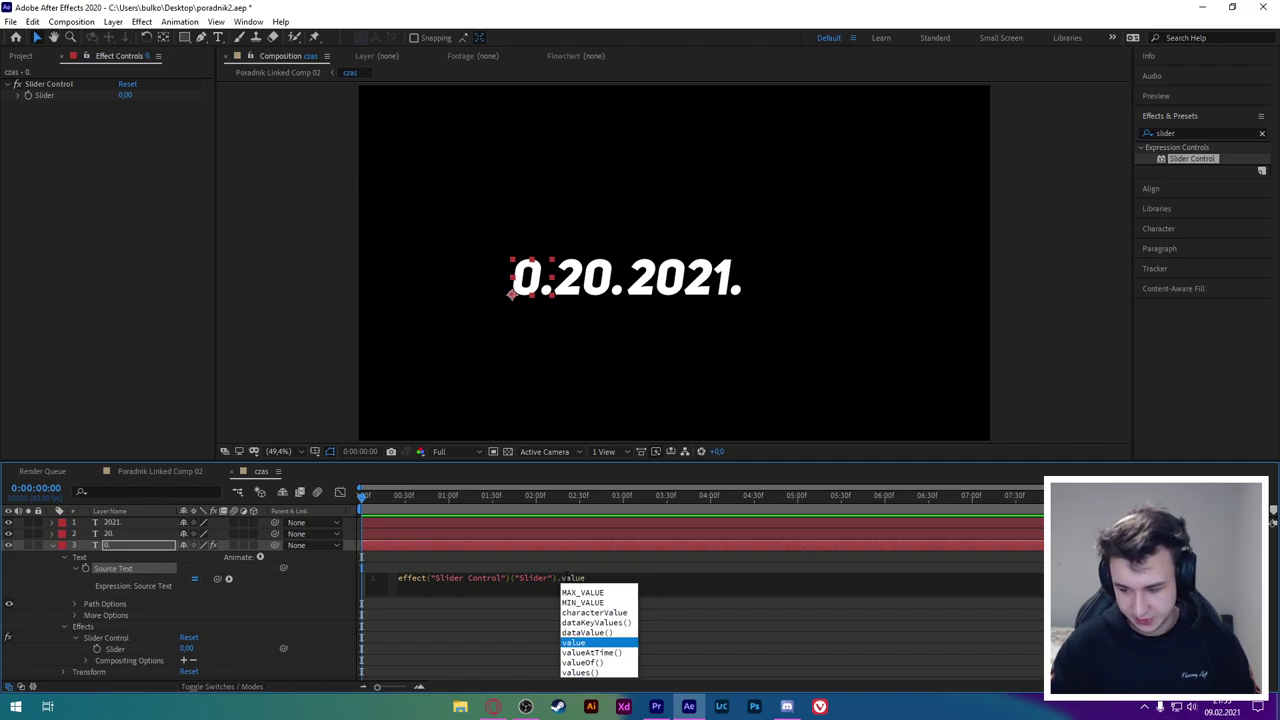
{"action": "type", "text": ".toFixed"}
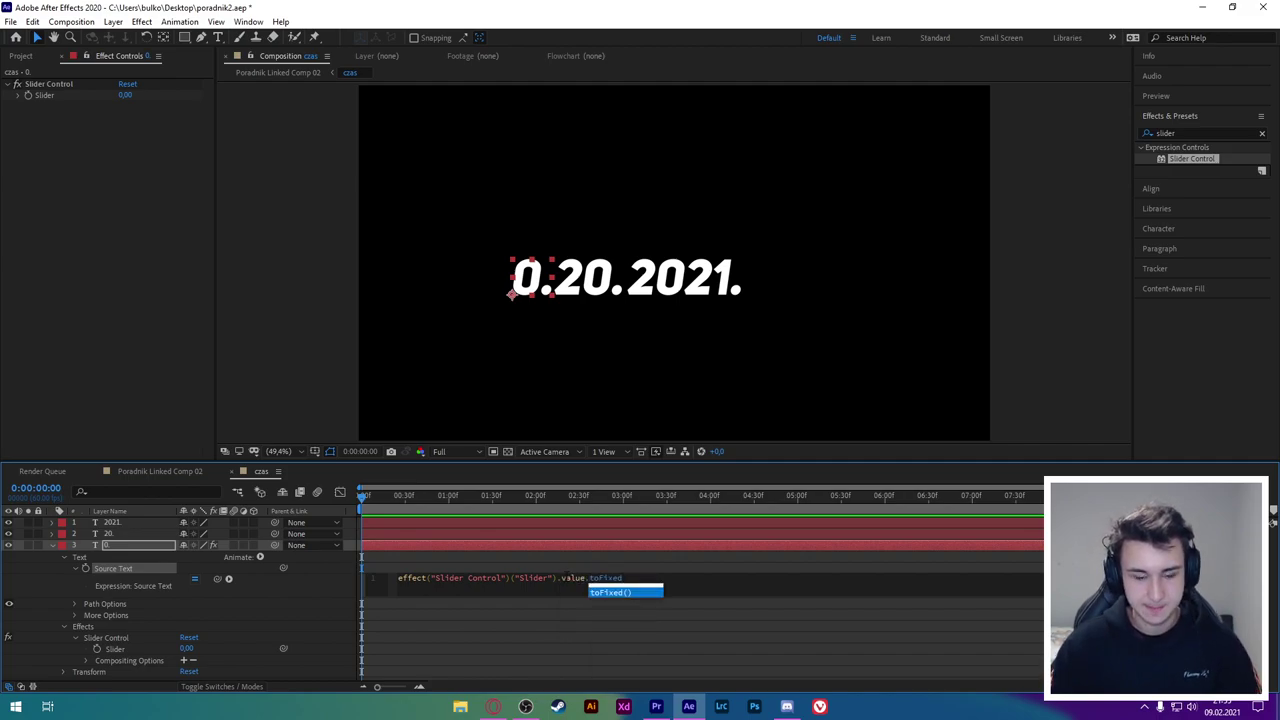
{"action": "key", "text": "Return"}
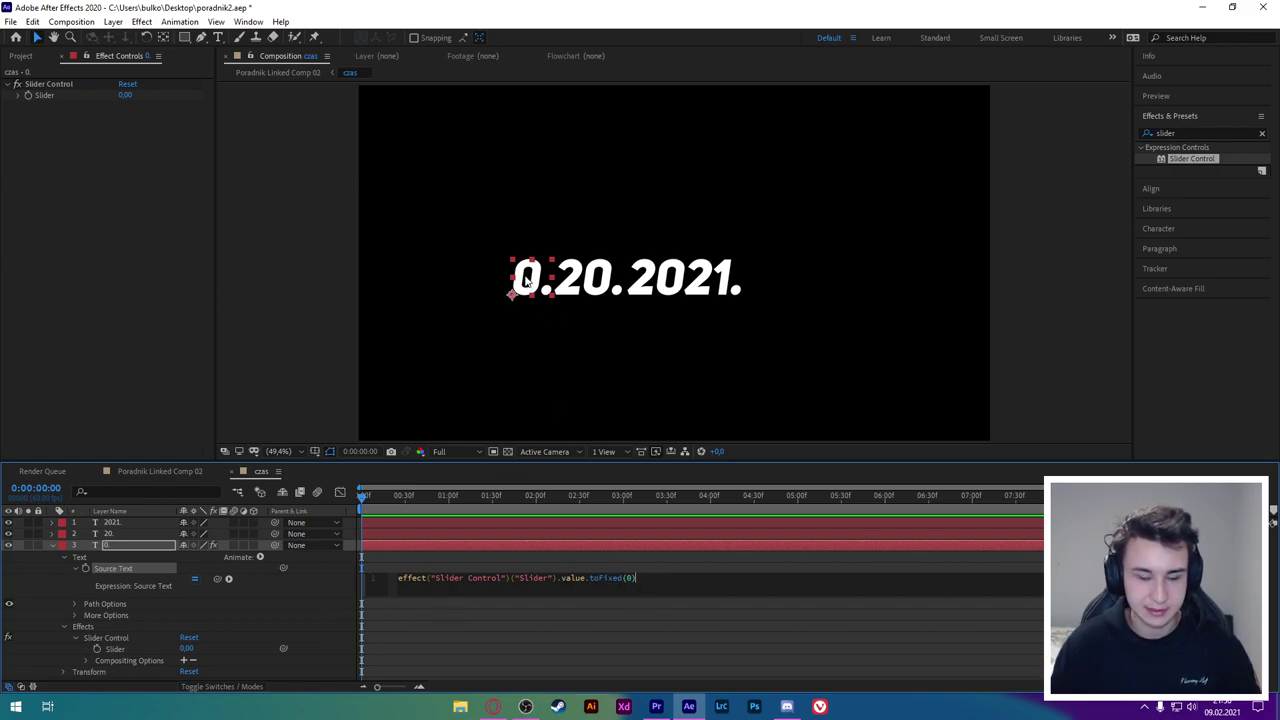
Keyframe the Slider so the counter rises from 0 to 5 by one second.
{"action": "left_click", "coordinate": [459, 650]}
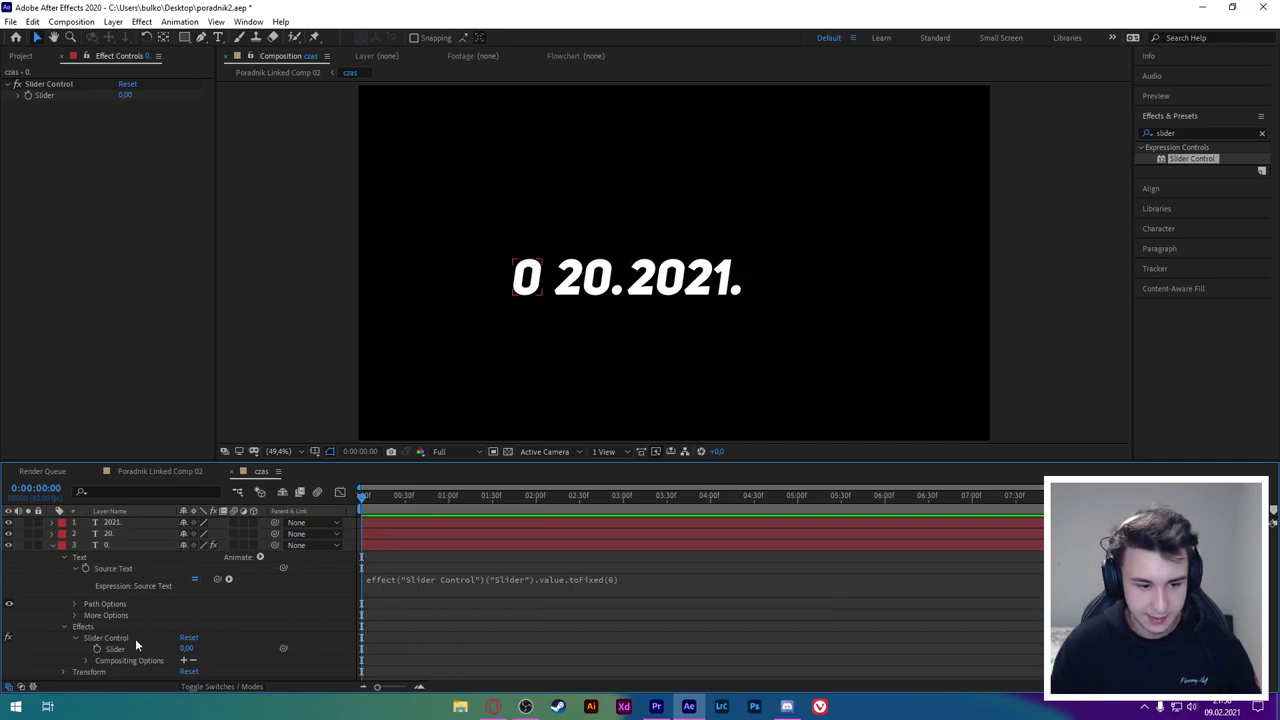
{"action": "left_click", "coordinate": [99, 649]}
{"action": "left_click_drag", "start_coordinate": [378, 496], "coordinate": [404, 496]}
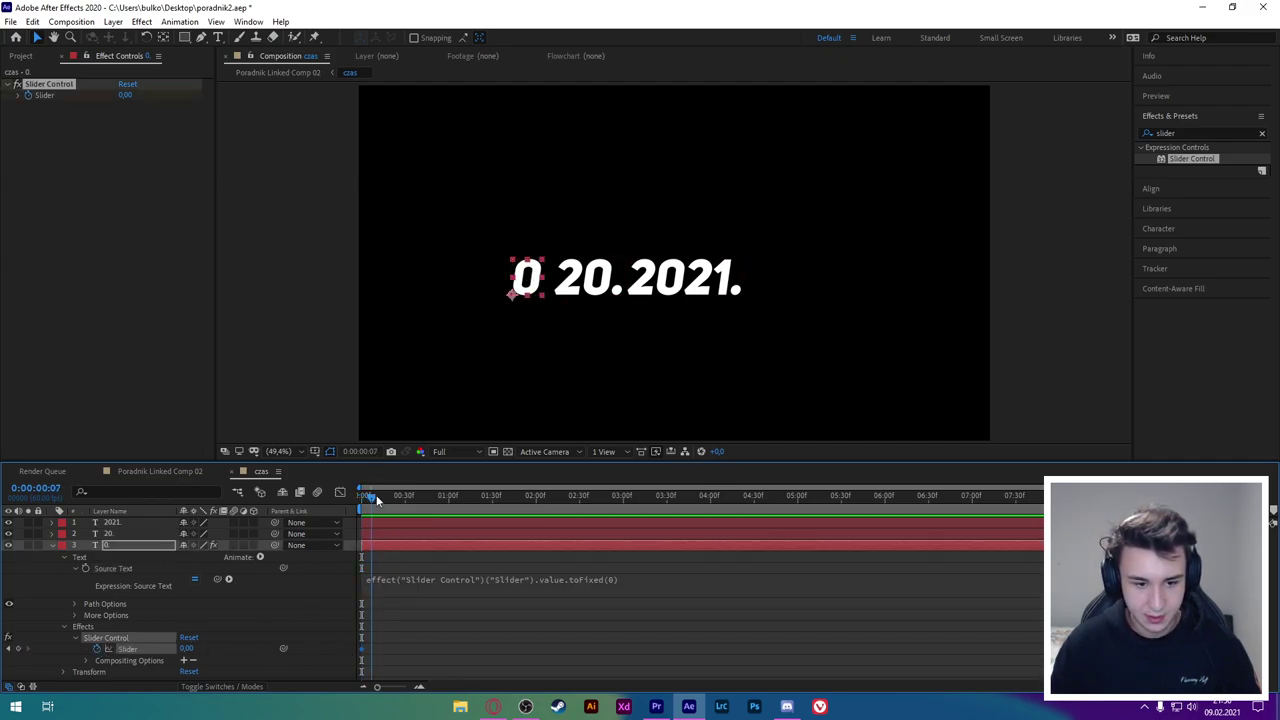
{"action": "left_click", "coordinate": [196, 649]}
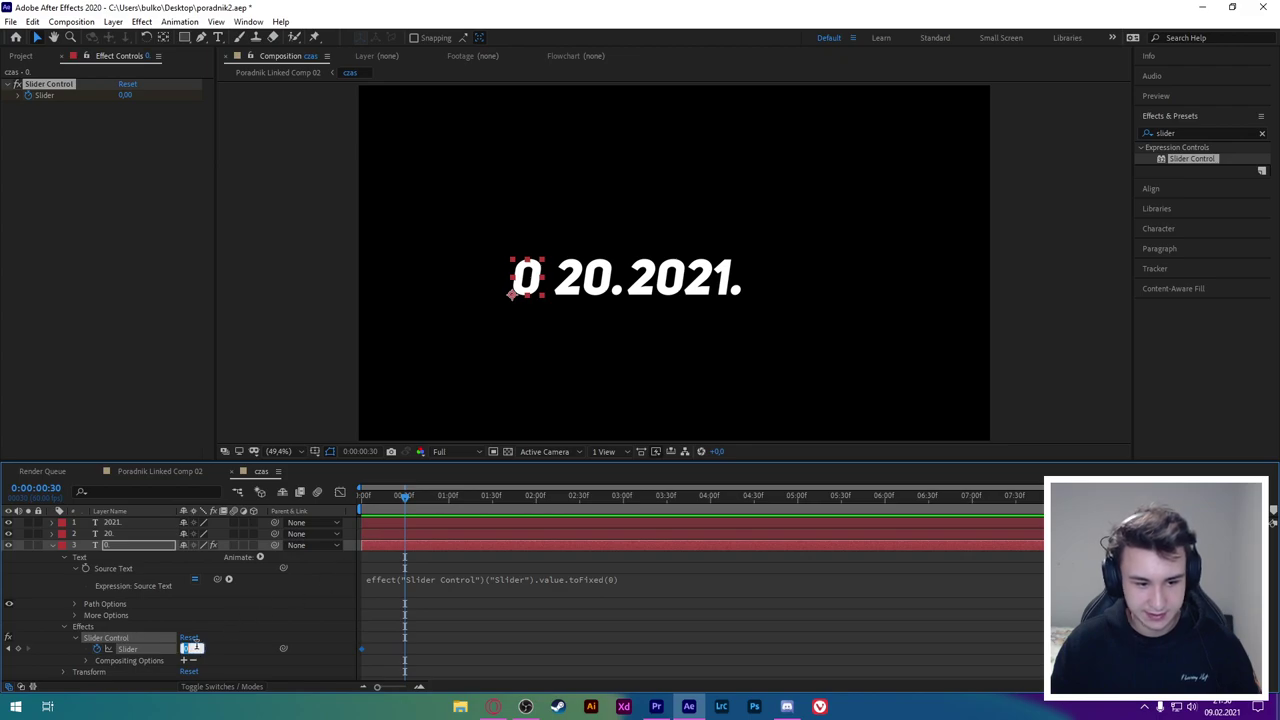
{"action": "left_click", "coordinate": [17, 649]}
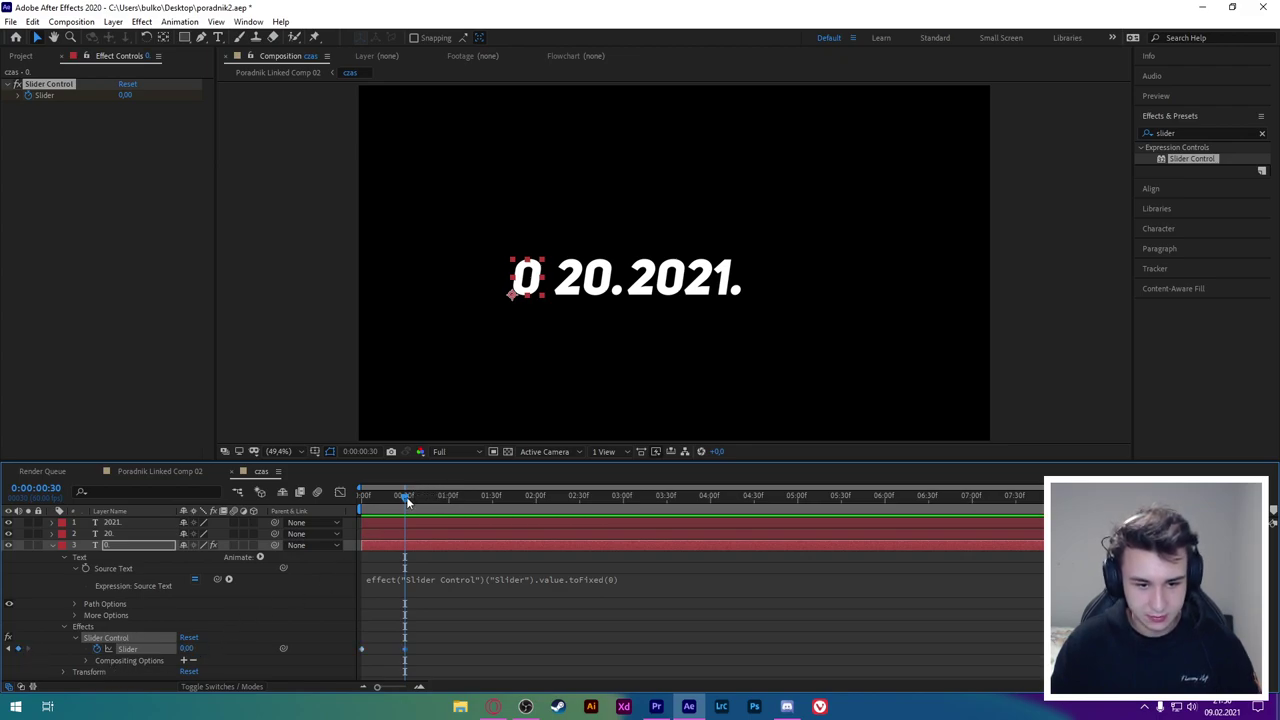
{"action": "left_click_drag", "start_coordinate": [404, 496], "coordinate": [448, 516]}
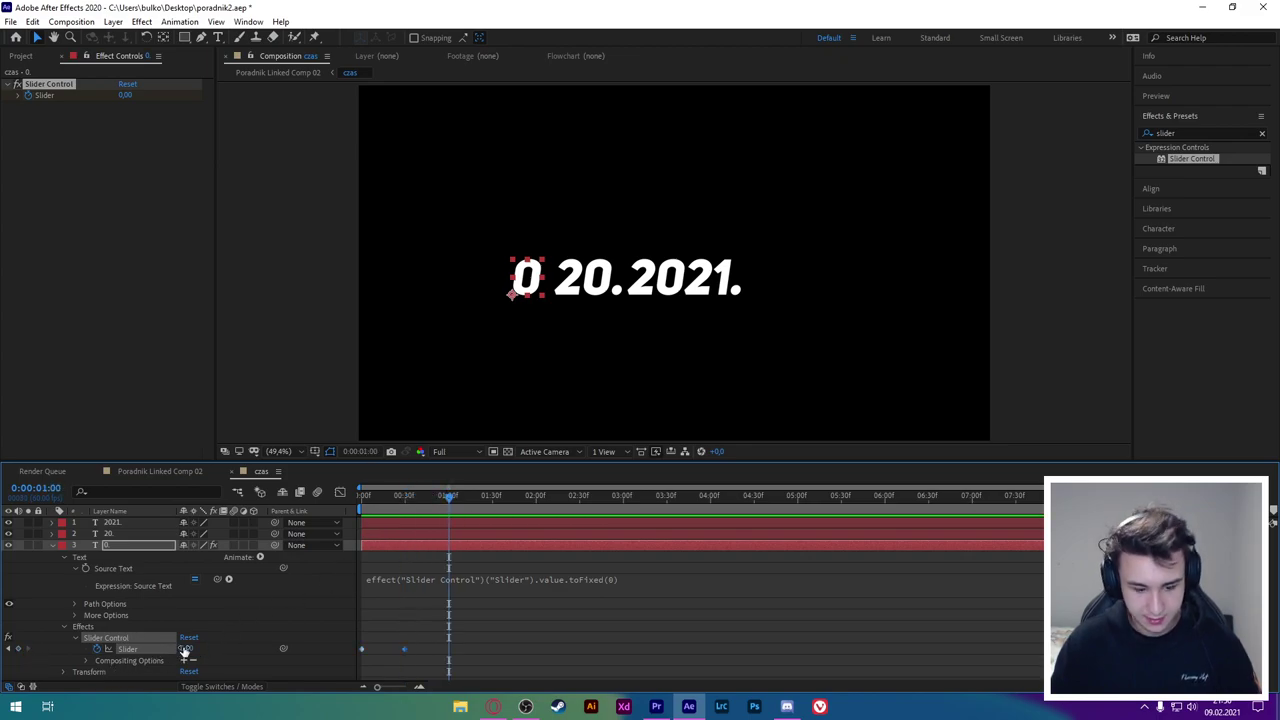
{"action": "left_click", "coordinate": [184, 650]}
{"action": "type", "text": "5"}
{"action": "key", "text": "Return"}
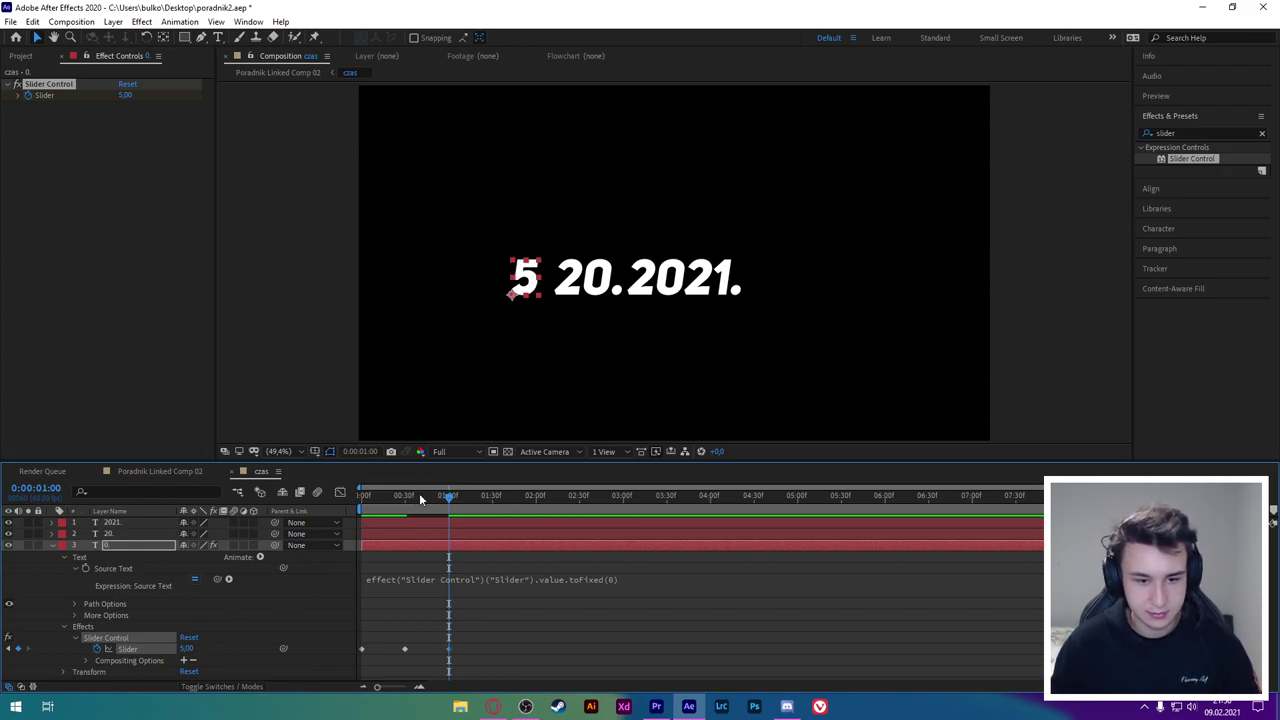
Select the Slider keyframes and apply Easy Ease (F9) to them.
{"action": "left_click_drag", "start_coordinate": [440, 494], "coordinate": [262, 495]}
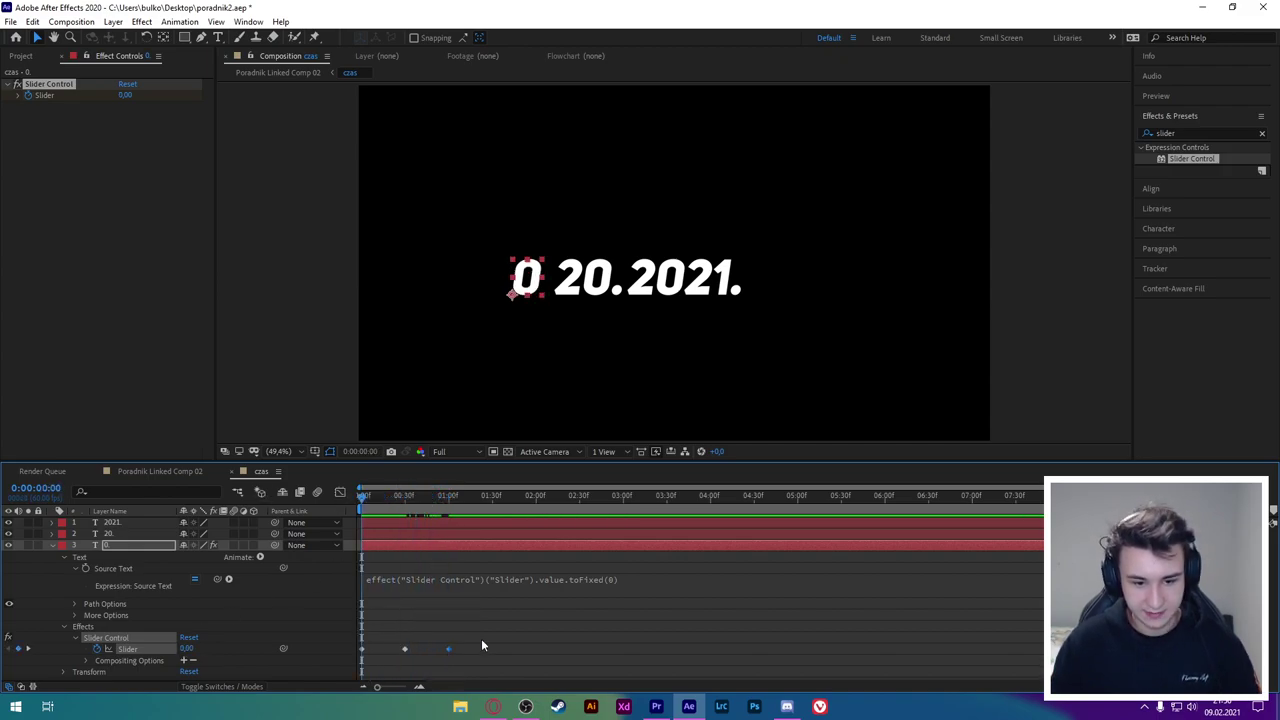
{"action": "left_click_drag", "start_coordinate": [481, 645], "coordinate": [286, 670]}
{"action": "key", "text": "F9"}
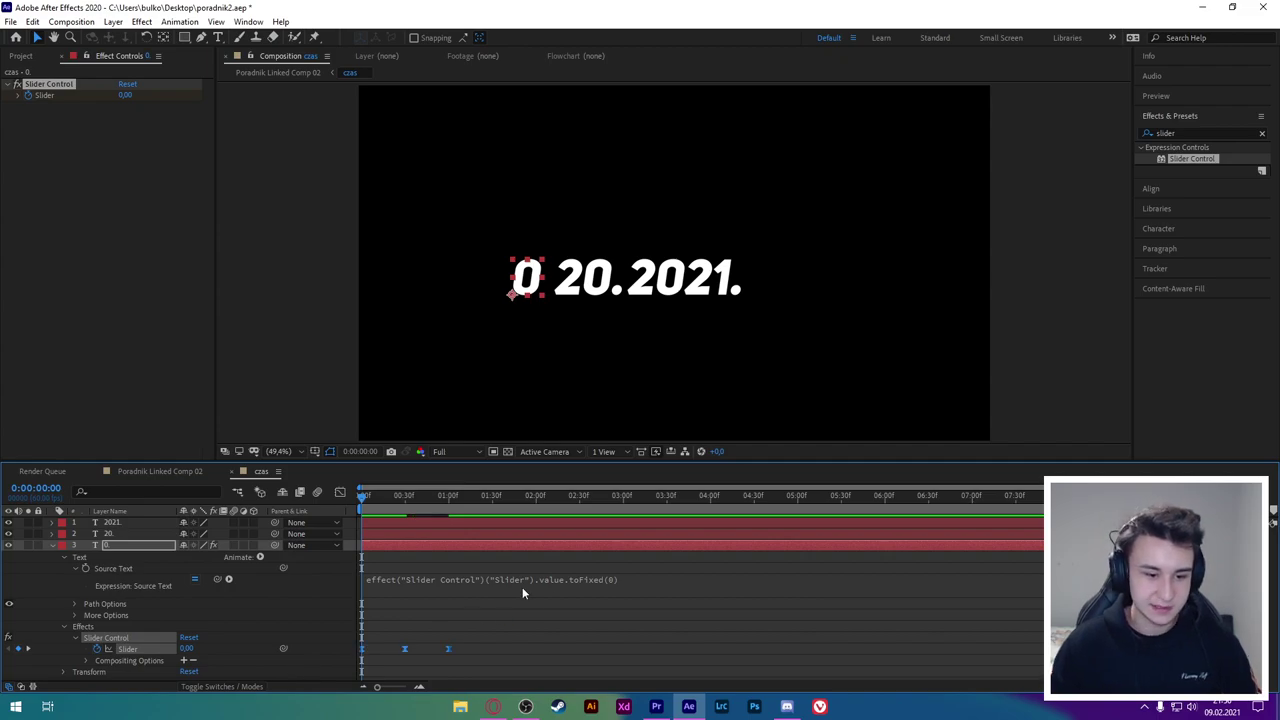
{"action": "left_click", "coordinate": [486, 617]}
Add a Slider keyframe of 12 at 0:00:02:00.
{"action": "left_click", "coordinate": [491, 496]}
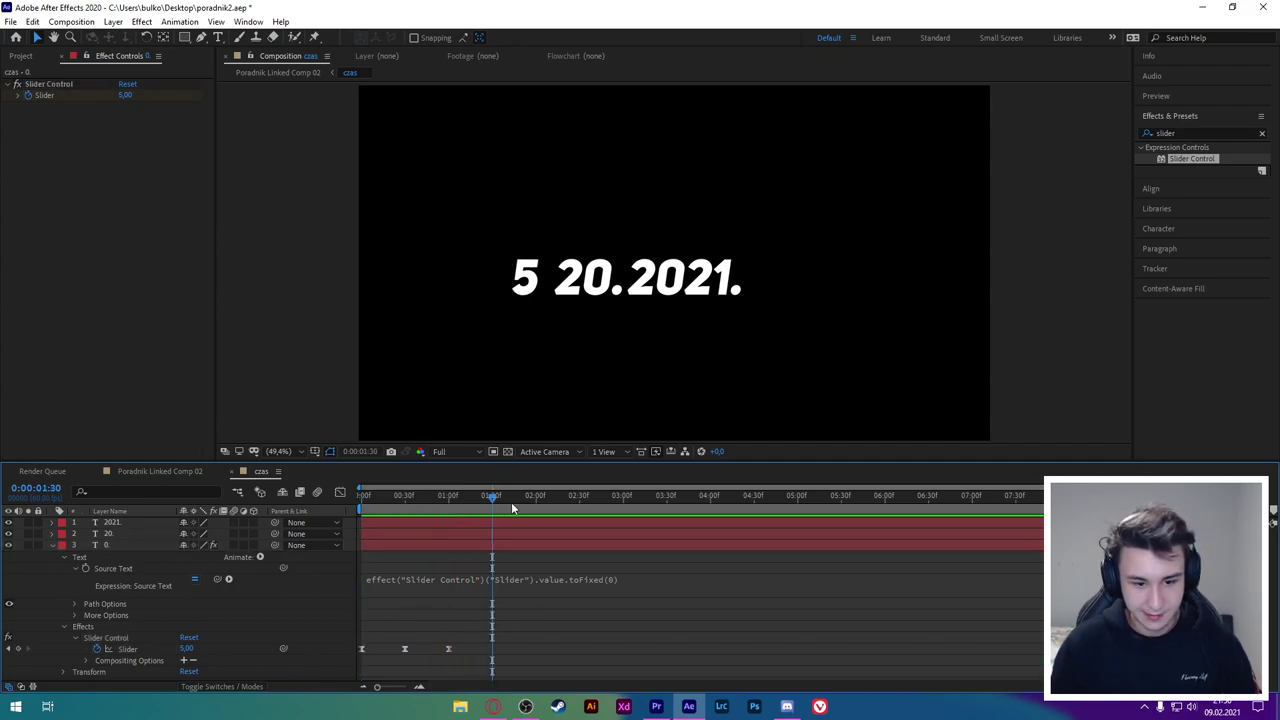
{"action": "key", "text": "Page_Up"}
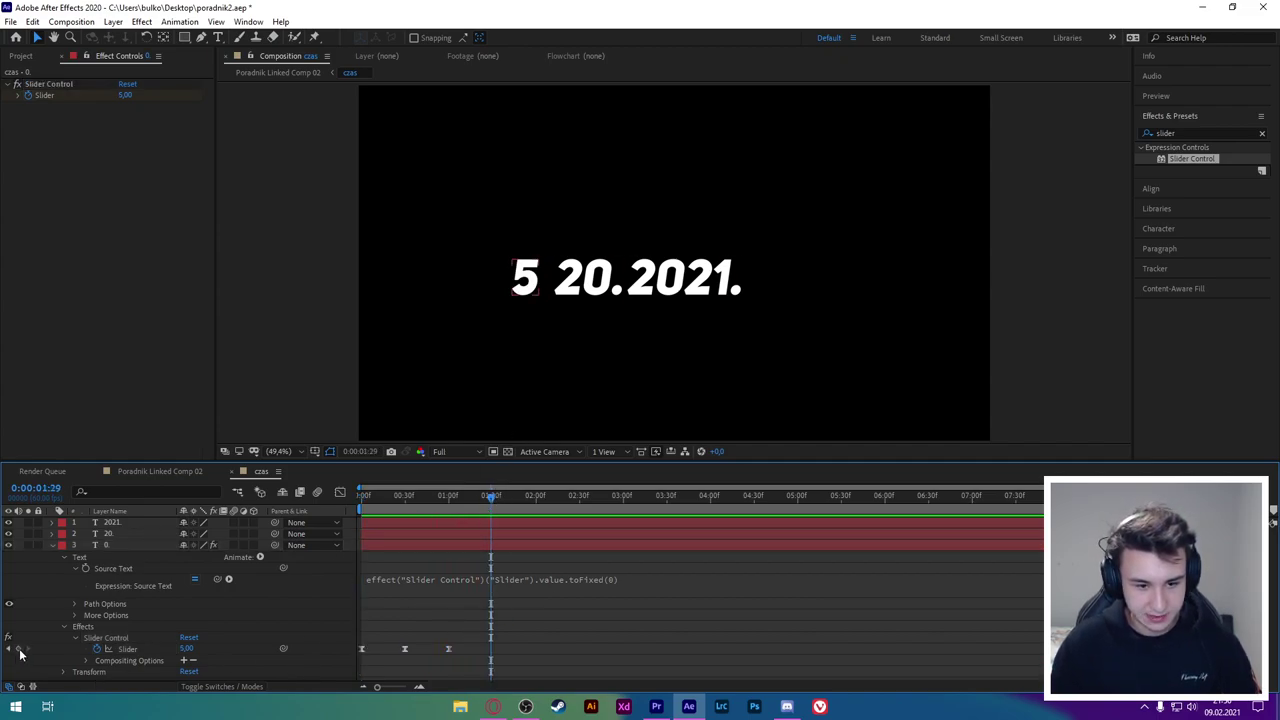
{"action": "left_click", "coordinate": [106, 637]}
{"action": "left_click", "coordinate": [479, 497]}
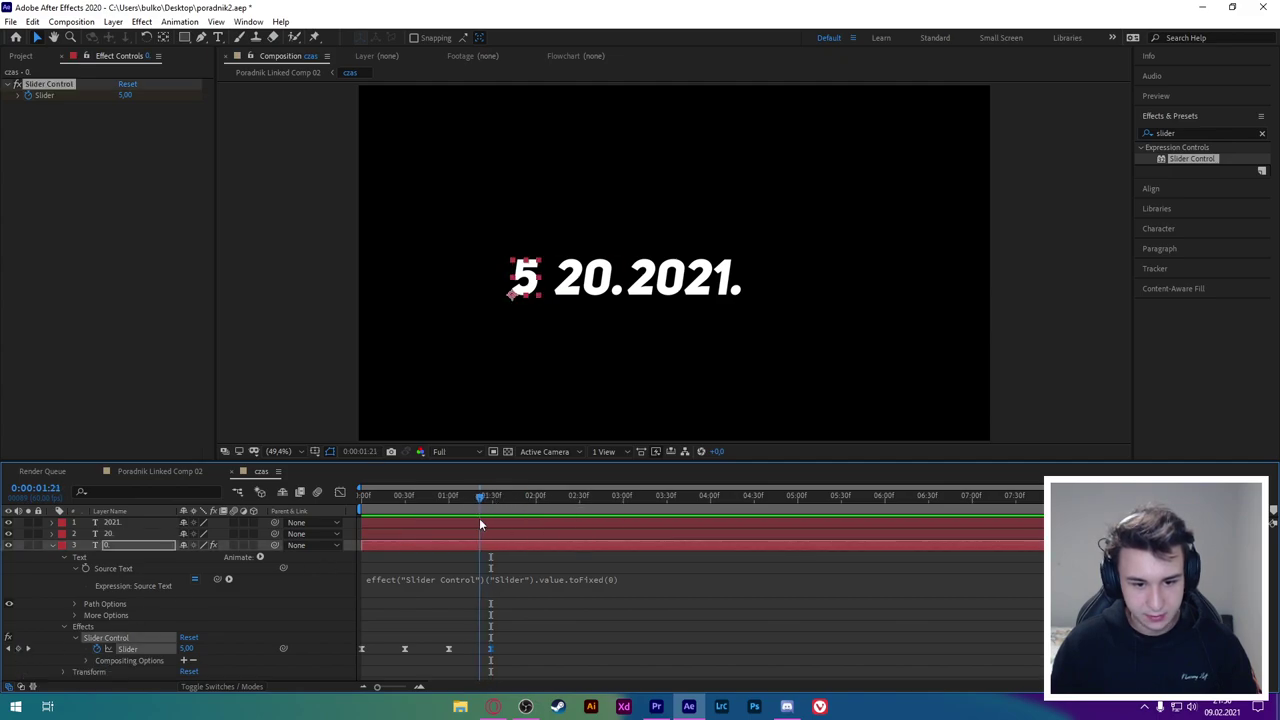
{"action": "left_click", "coordinate": [530, 496]}
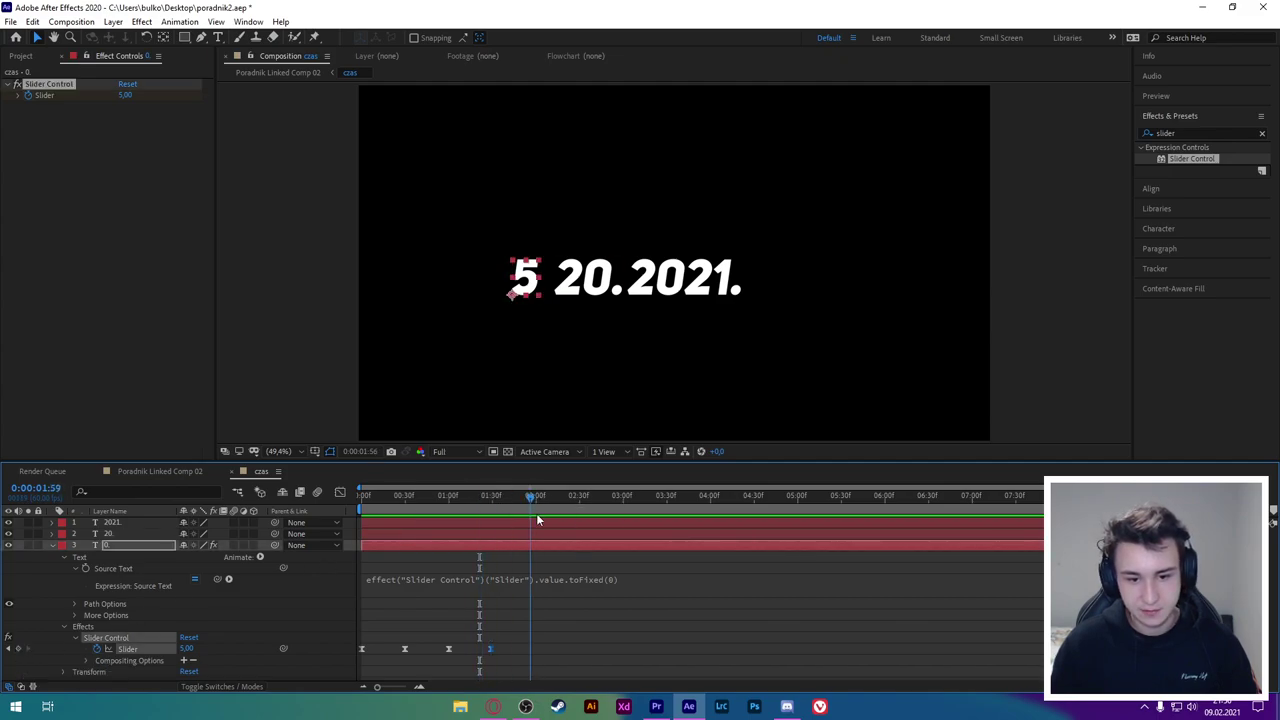
{"action": "key", "text": "Page_Down"}
{"action": "type", "text": "12"}
{"action": "key", "text": "Return"}
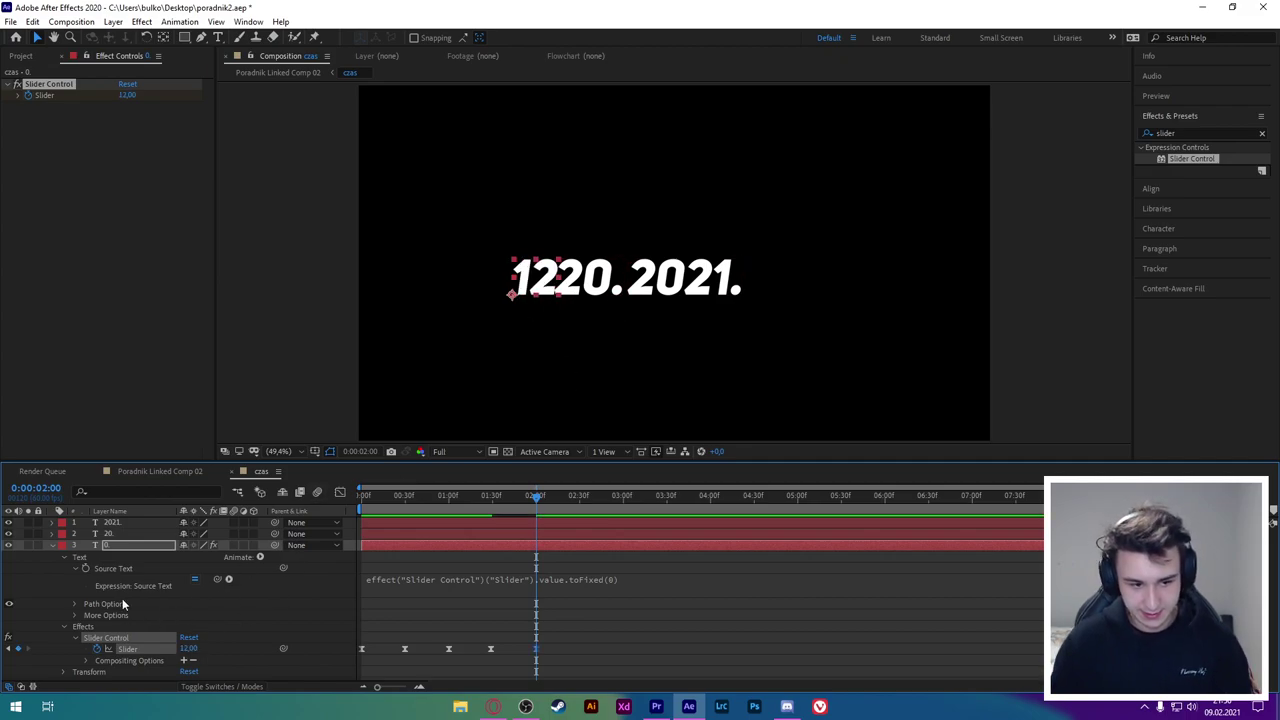
{"action": "key", "text": "p"}
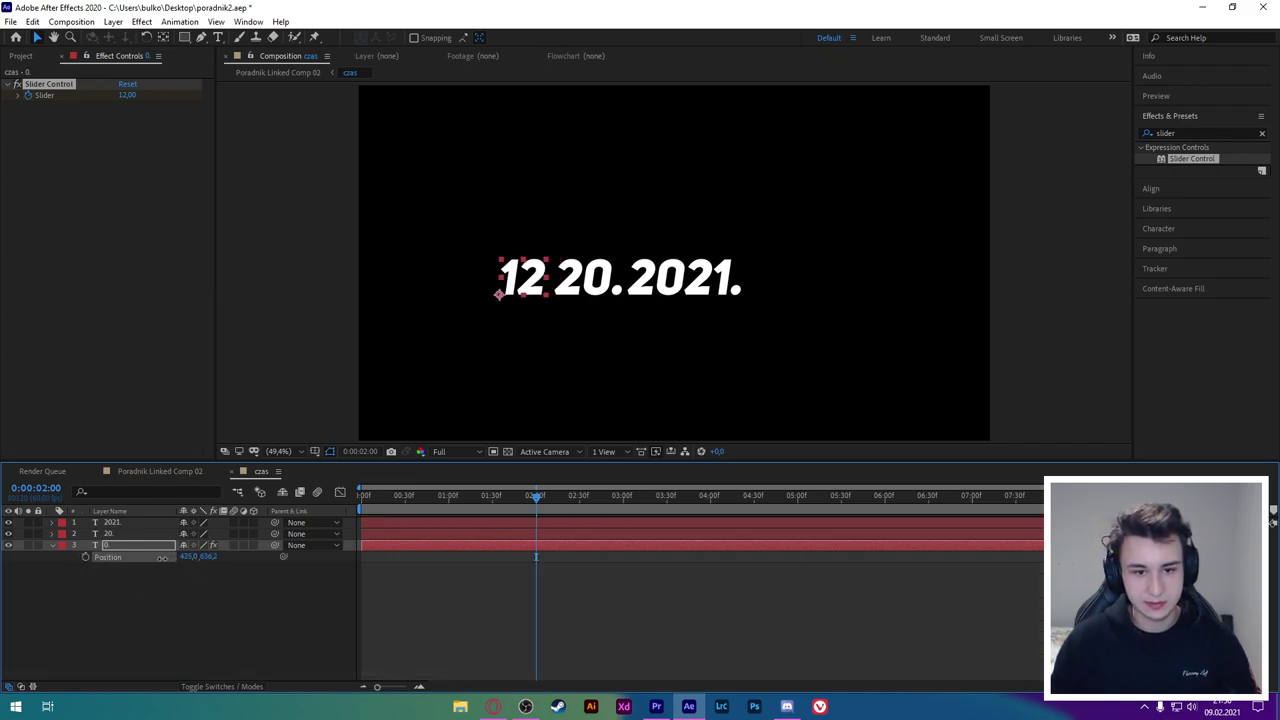
Jump back to the composition start and select the counter layer.
{"action": "key", "text": "Home"}
{"action": "key", "text": "ctrl+t"}
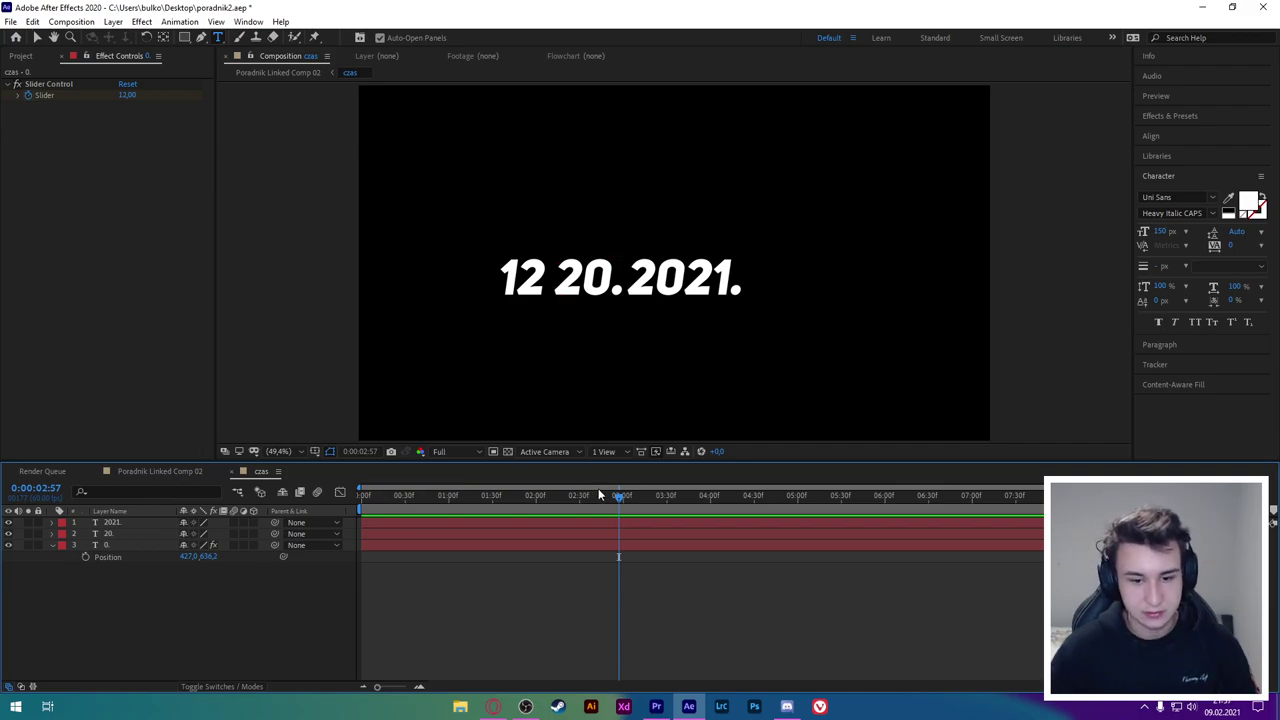
{"action": "key", "text": "Home"}
{"action": "left_click", "coordinate": [122, 546]}
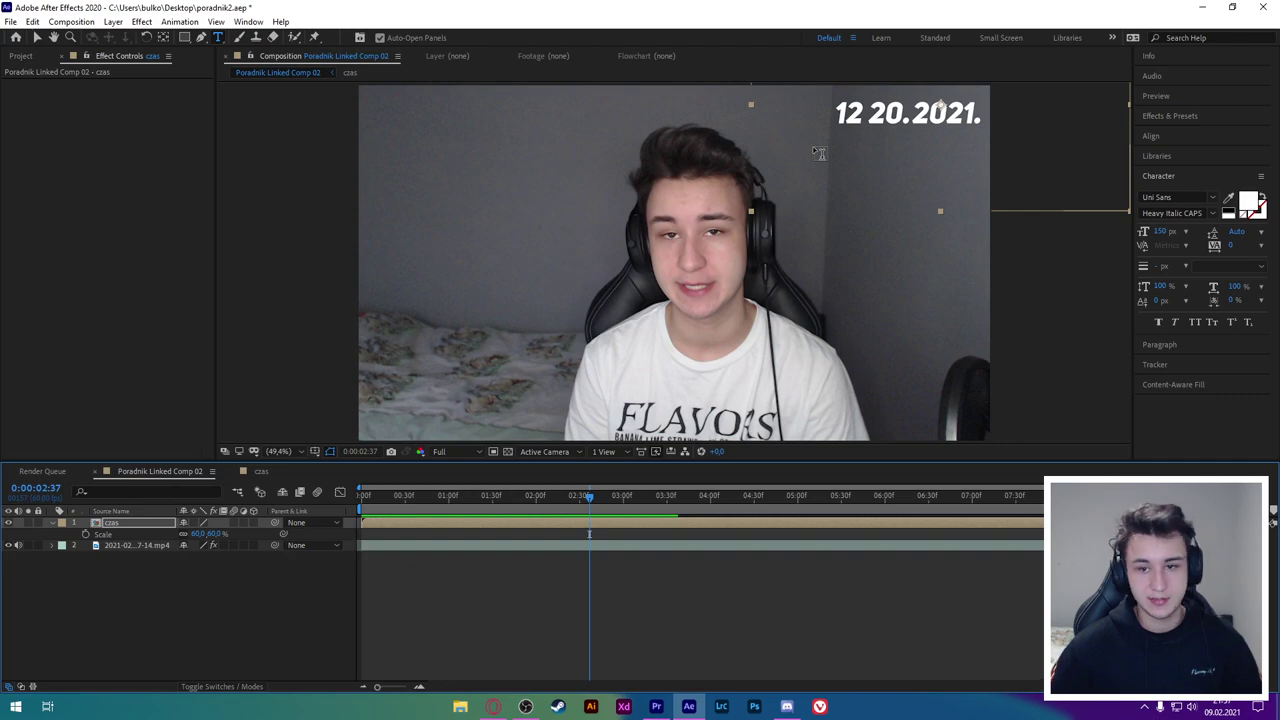
{"action": "mouse_move", "coordinate": [590, 495]}
{"action": "left_mouse_down"}
{"action": "mouse_move", "coordinate": [544, 518]}
{"action": "mouse_move", "coordinate": [574, 520]}
{"action": "left_mouse_up"}
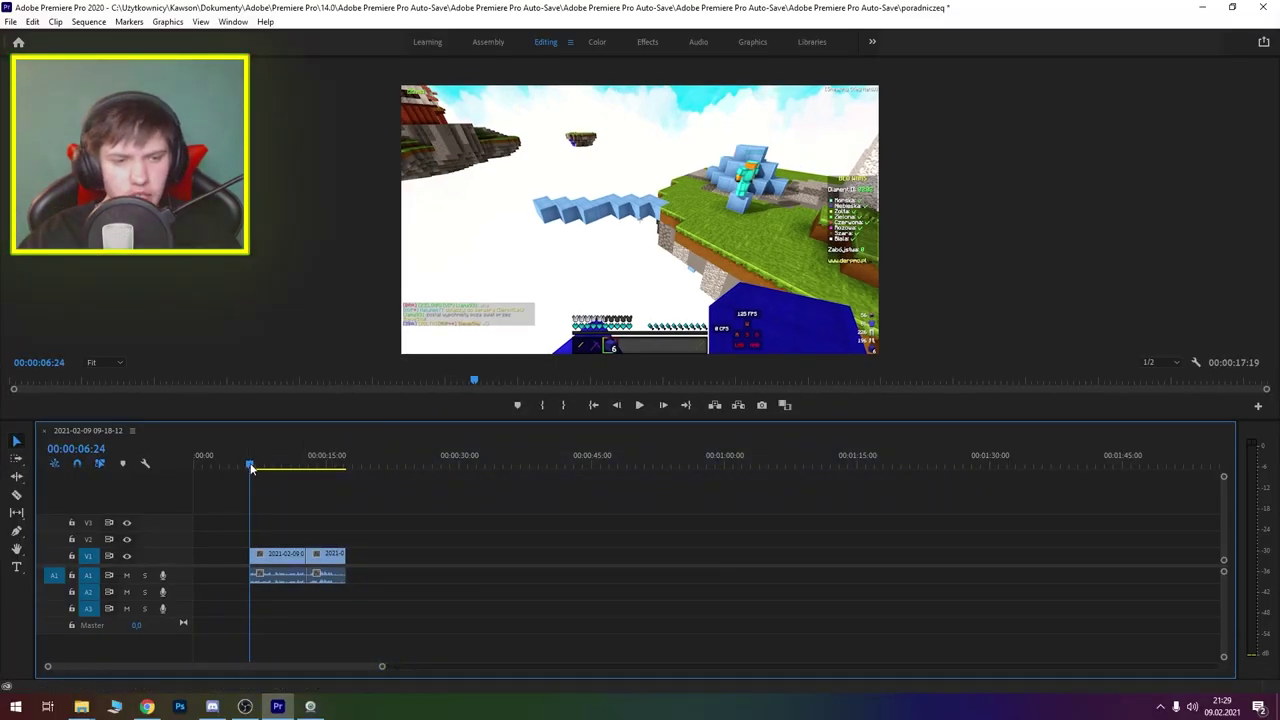
Scrub the gameplay footage, then drop an audio file onto track A2 beneath it.
{"action": "left_click_drag", "start_coordinate": [250, 466], "coordinate": [250, 474]}
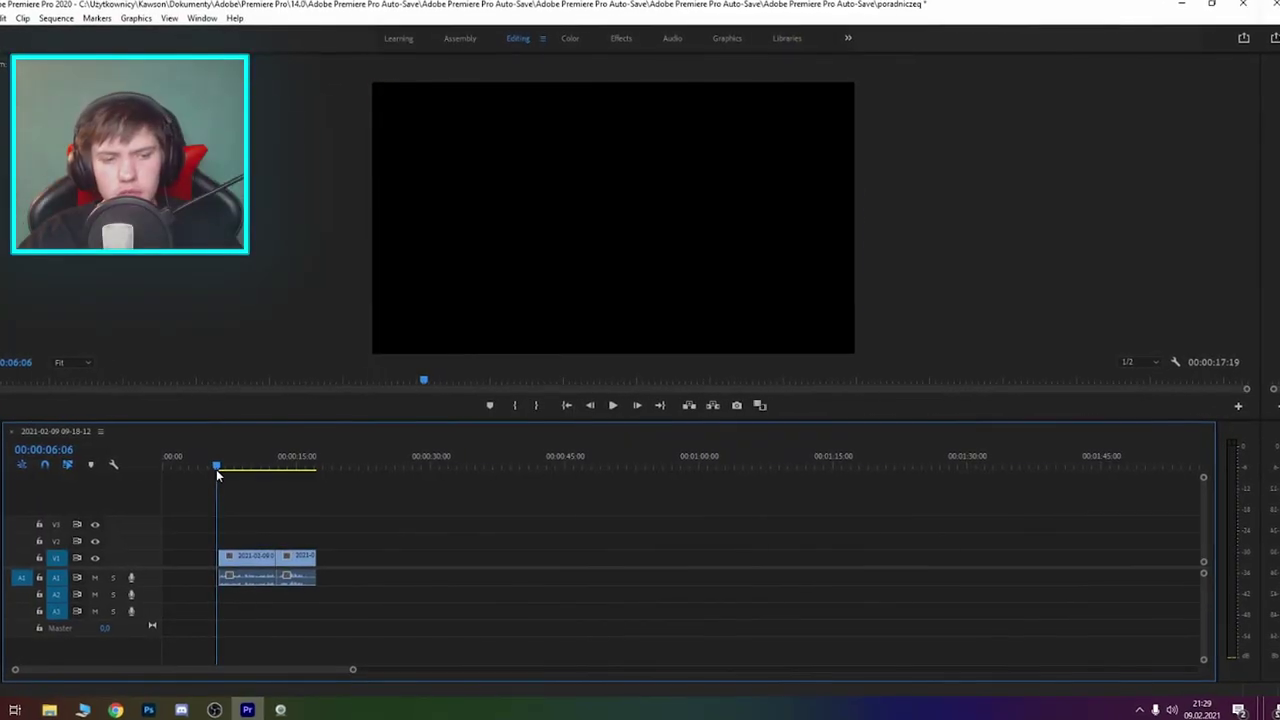
{"action": "left_click_drag", "start_coordinate": [216, 469], "coordinate": [240, 482]}
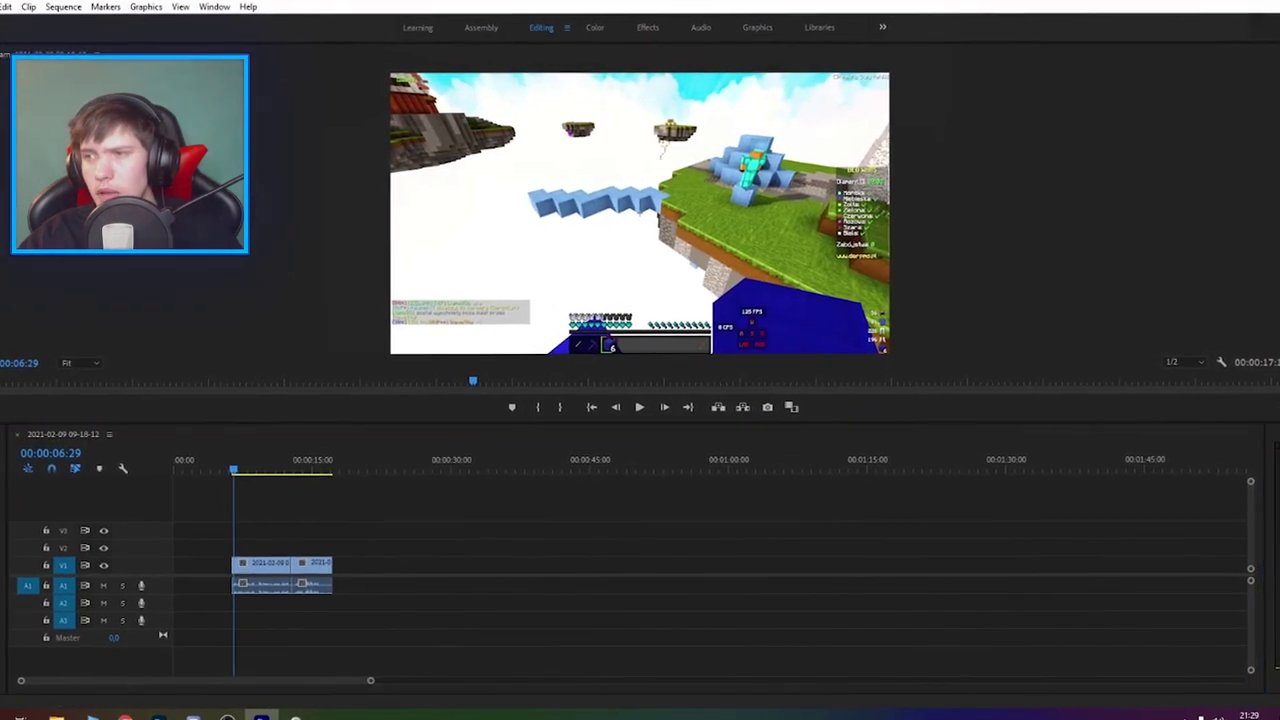
{"action": "left_click_drag", "start_coordinate": [1000, 408], "coordinate": [278, 620]}
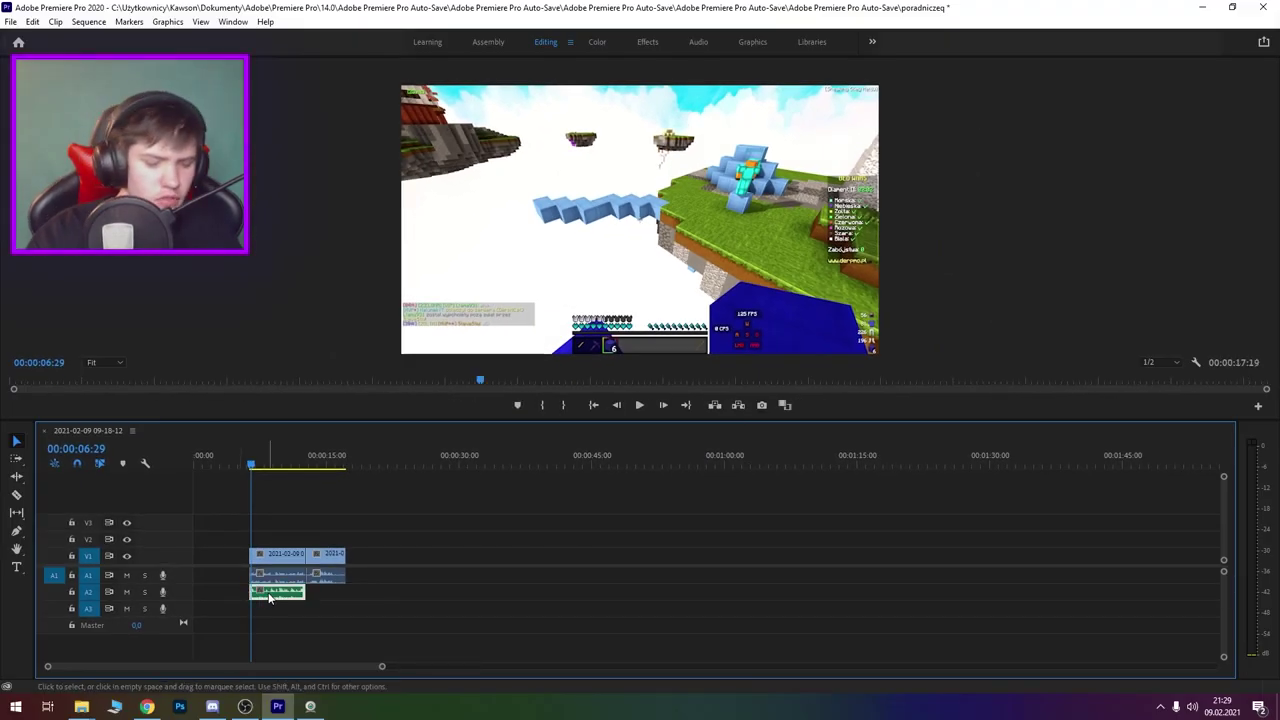
Reduce the short A2 audio clip's gain by -21 dB.
{"action": "key", "text": "g"}
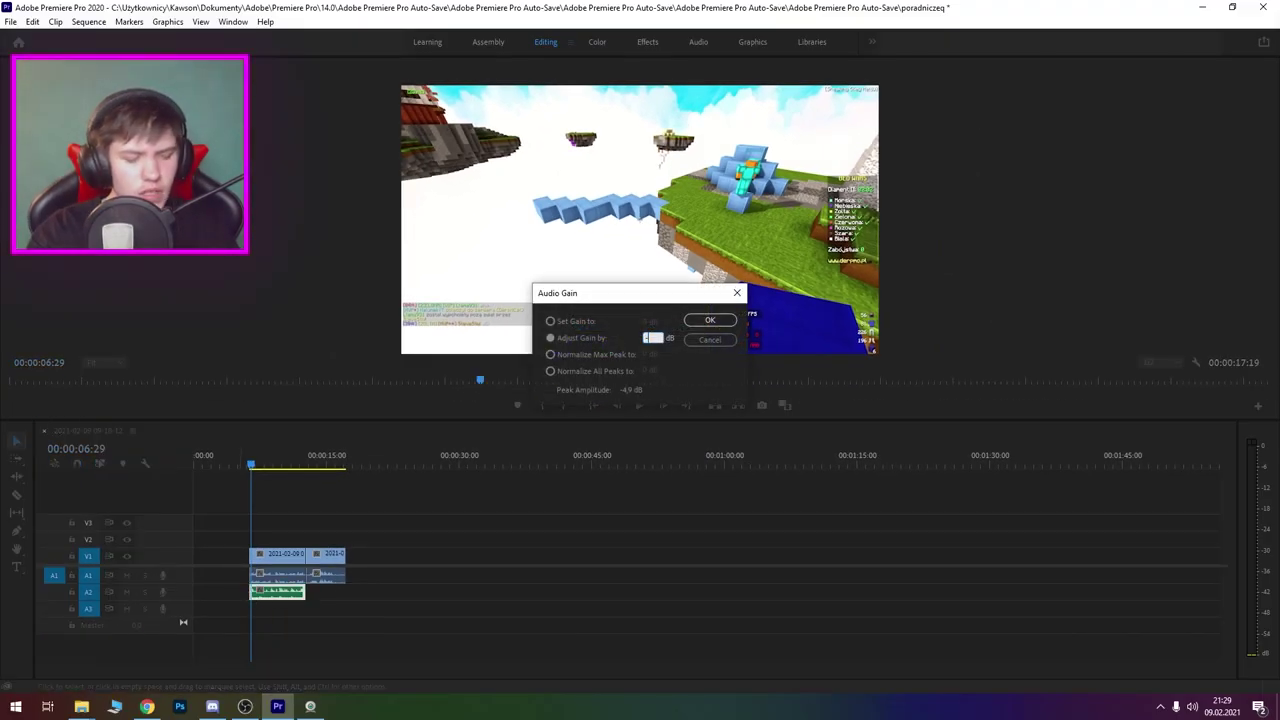
{"action": "key", "text": "Return"}
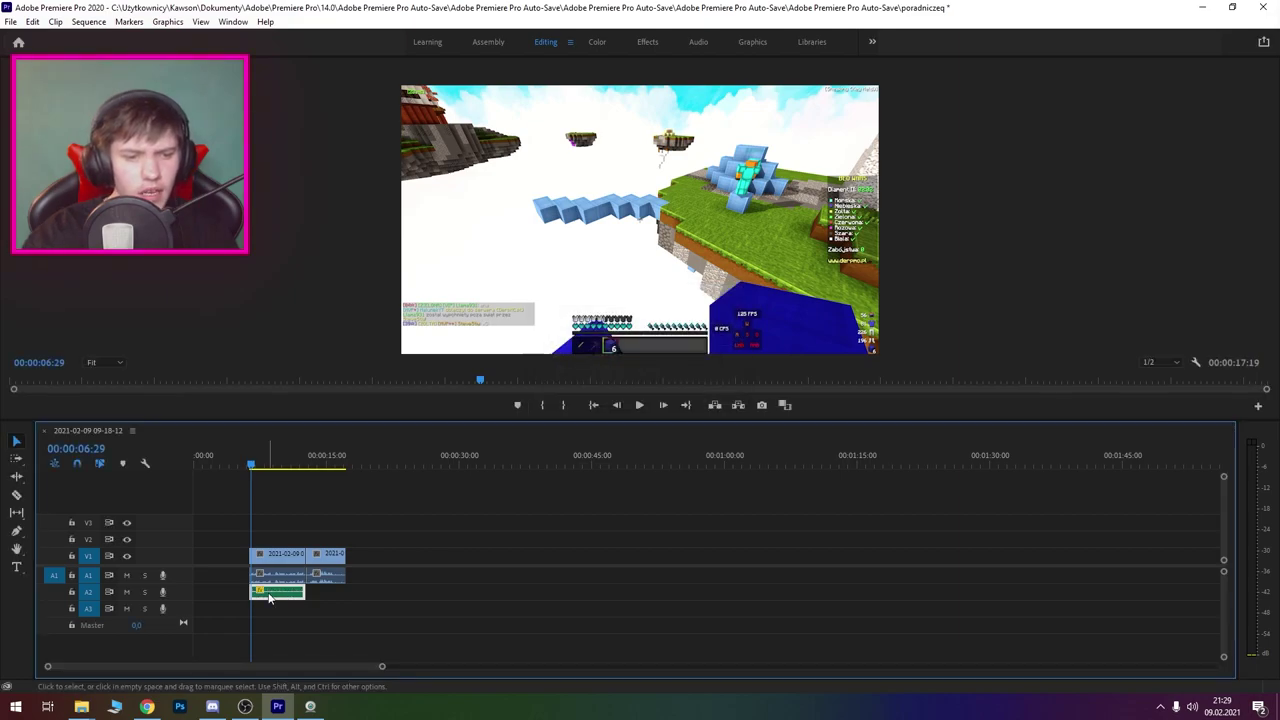
{"action": "left_click_drag", "start_coordinate": [249, 473], "coordinate": [245, 465]}
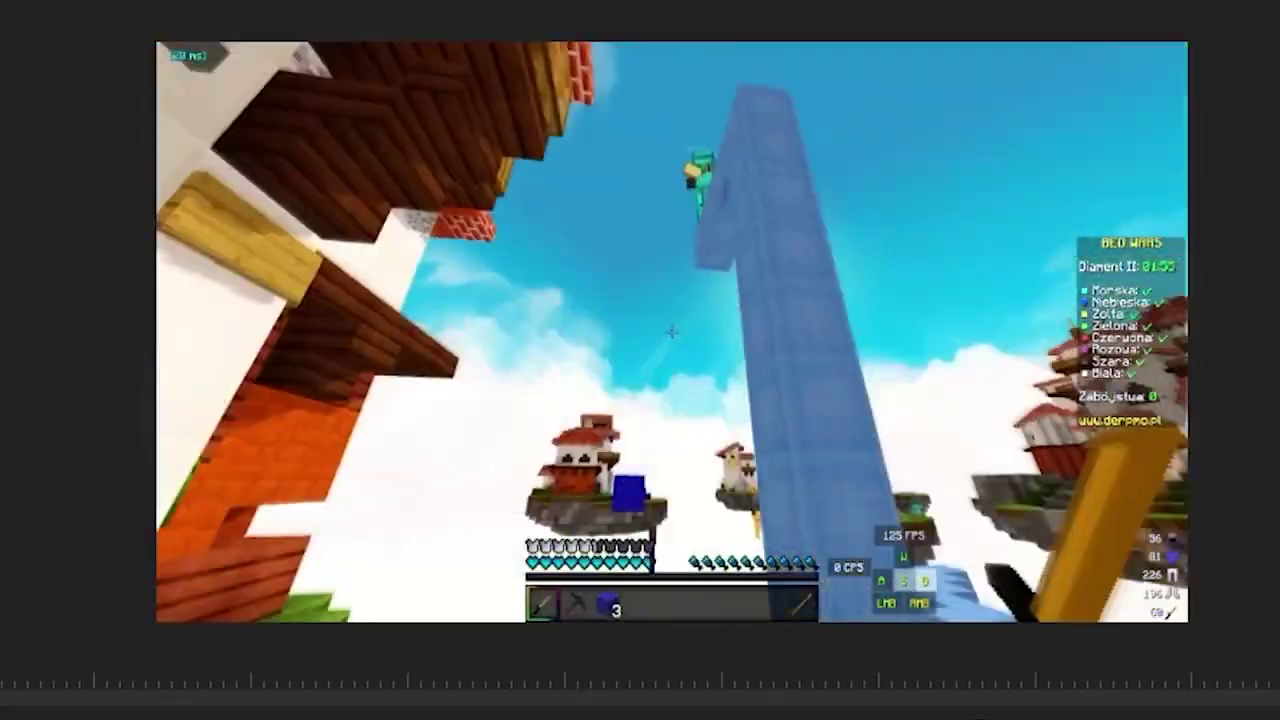
Place a long audio clip further along track A2 after the gameplay clips.
{"action": "key", "text": "space"}
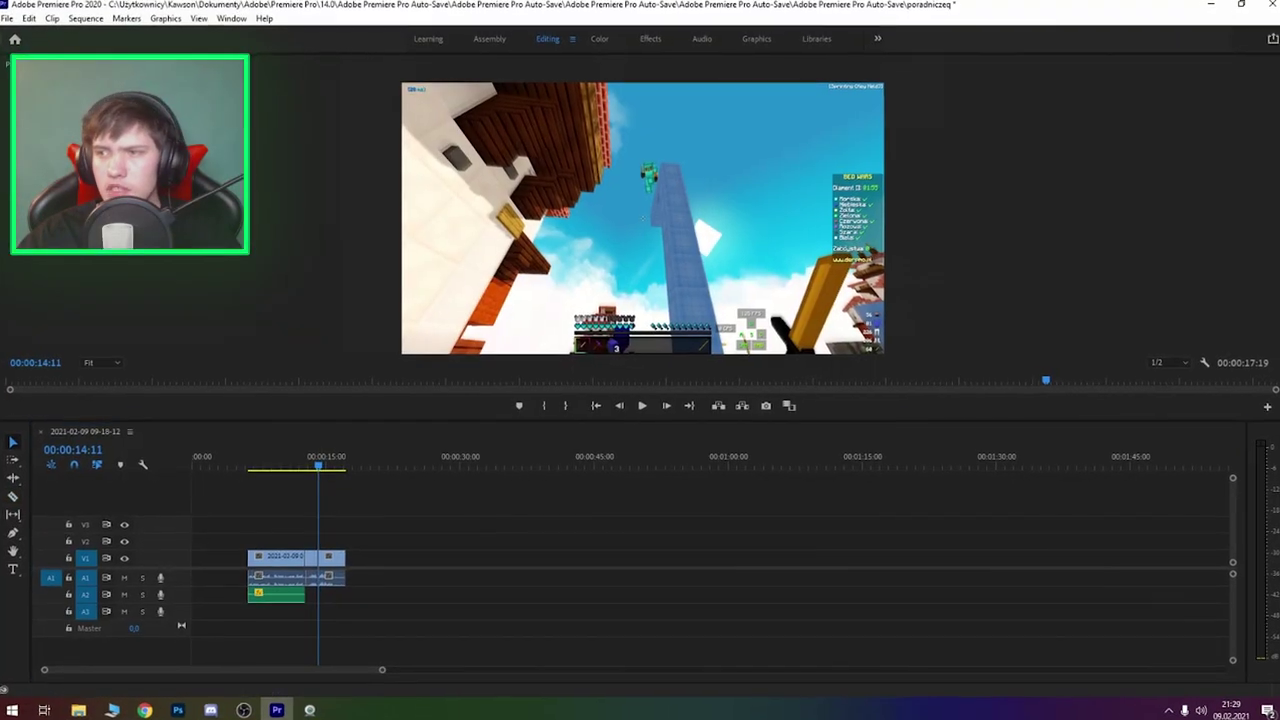
{"action": "left_click_drag", "start_coordinate": [1272, 282], "coordinate": [330, 612]}
{"action": "key", "text": "c"}
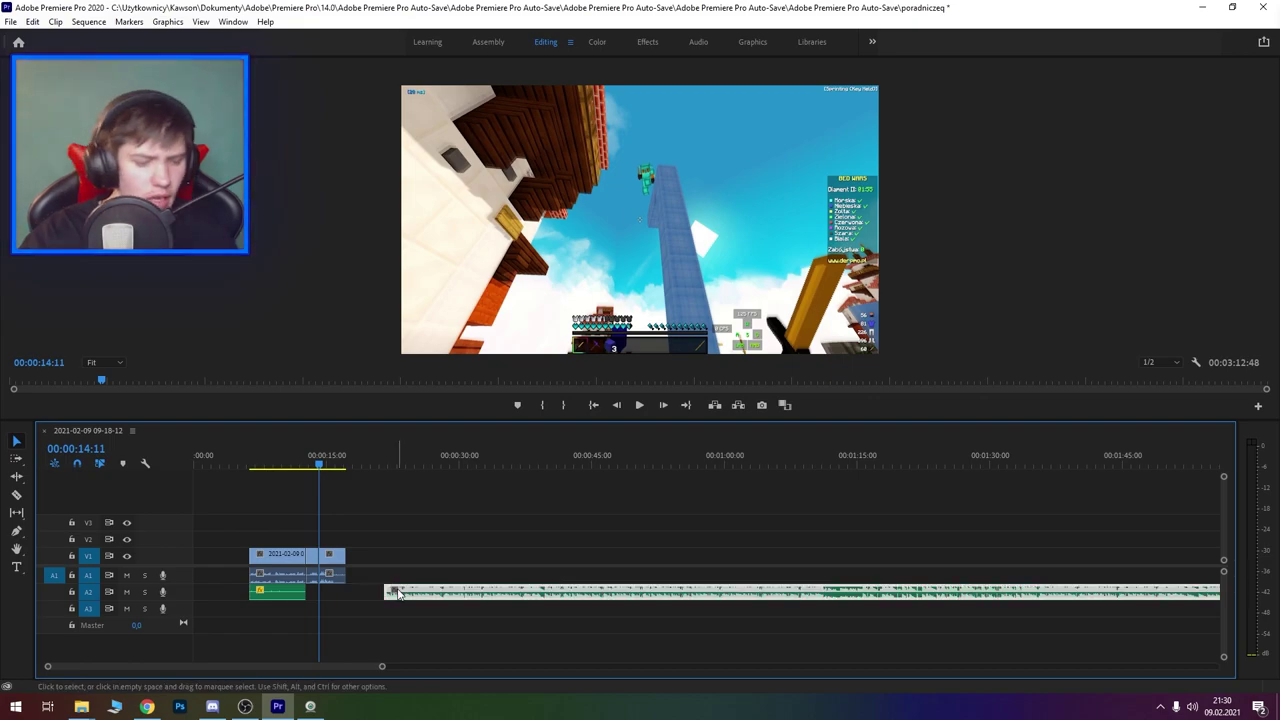
Slide the long audio clip left so it starts with the gameplay clip.
{"action": "key", "text": "g"}
{"action": "key", "text": "Escape"}
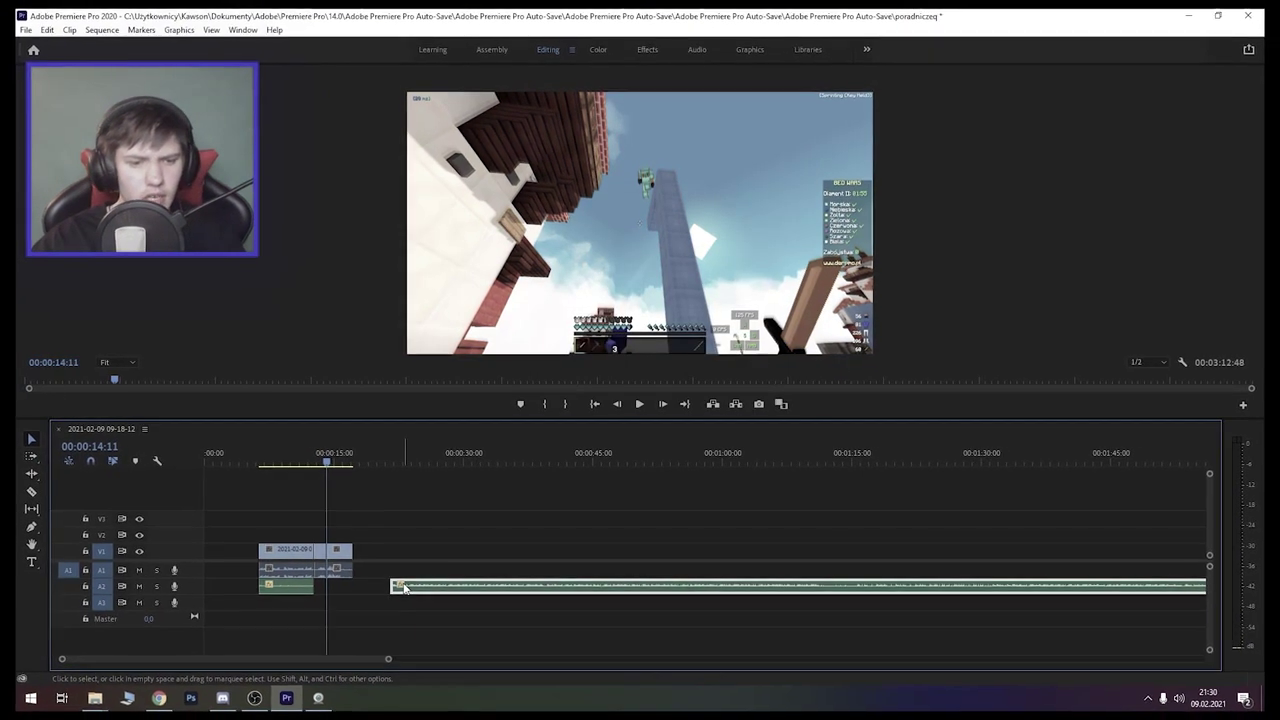
{"action": "left_click_drag", "start_coordinate": [395, 590], "coordinate": [292, 583]}
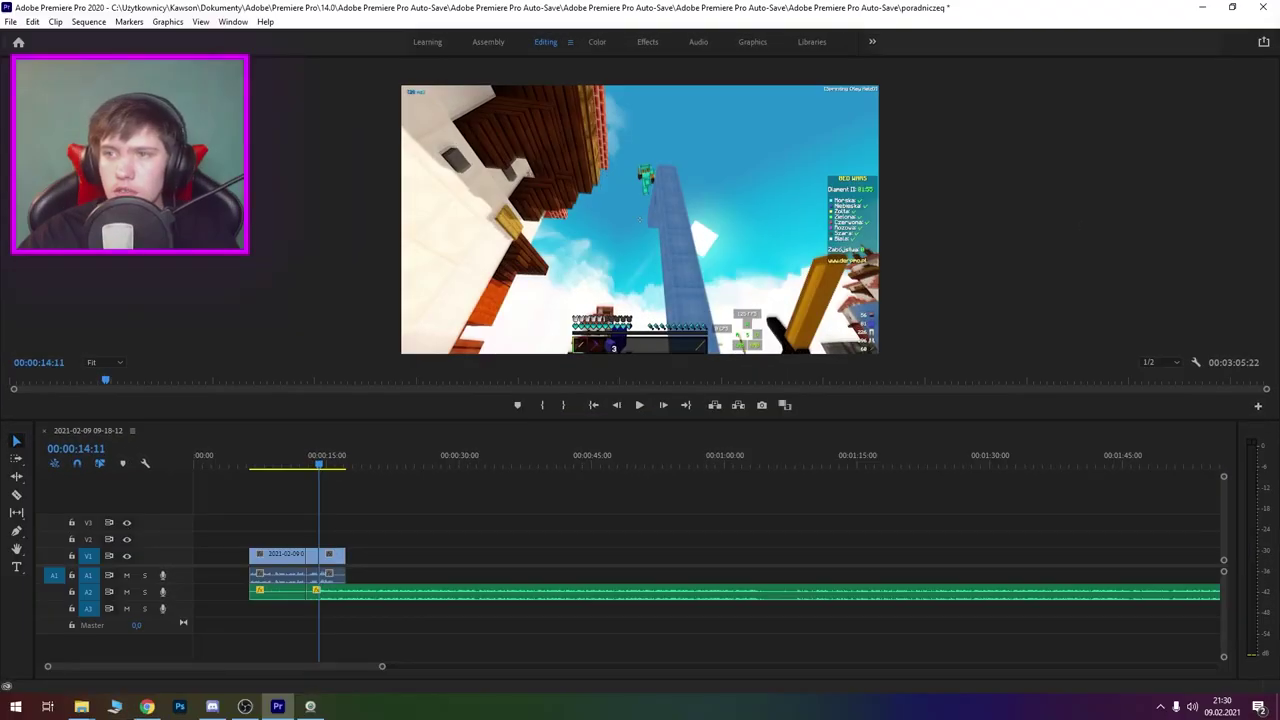
Apply a Constant Power crossfade to the audio cut and review it.
{"action": "key", "text": "shift+7"}
{"action": "left_click", "coordinate": [762, 155]}
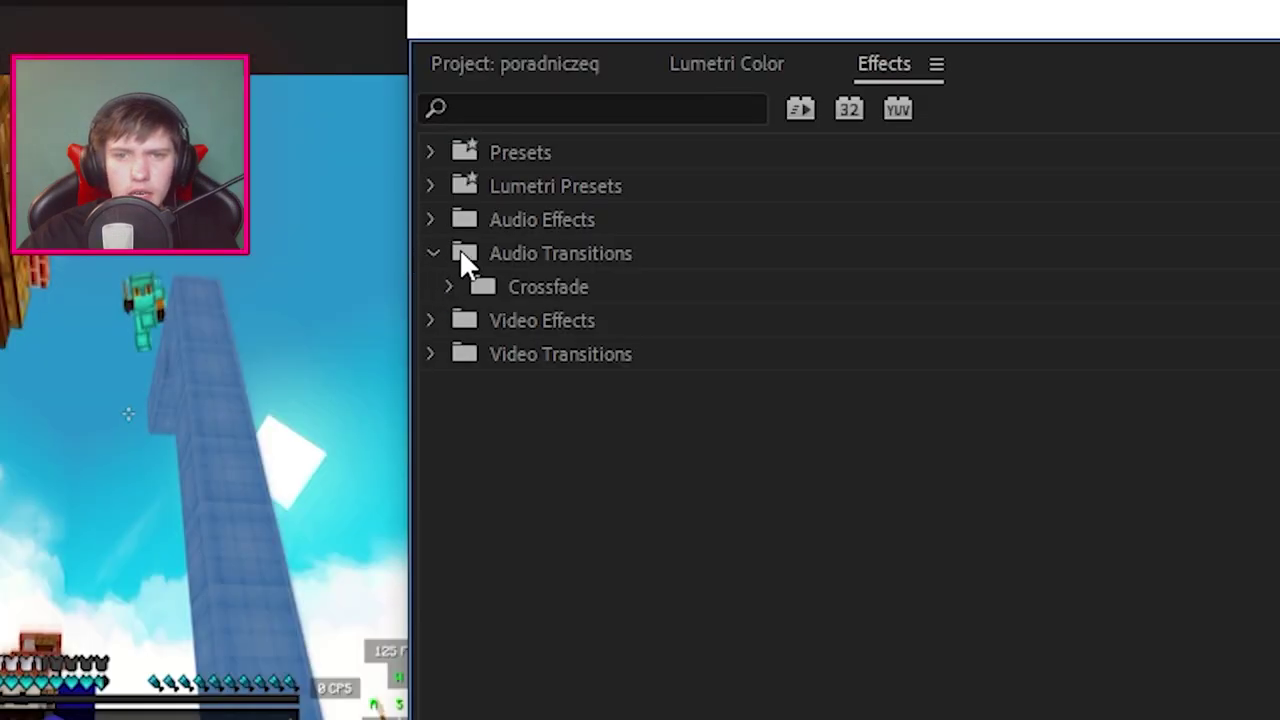
{"action": "left_click", "coordinate": [470, 287]}
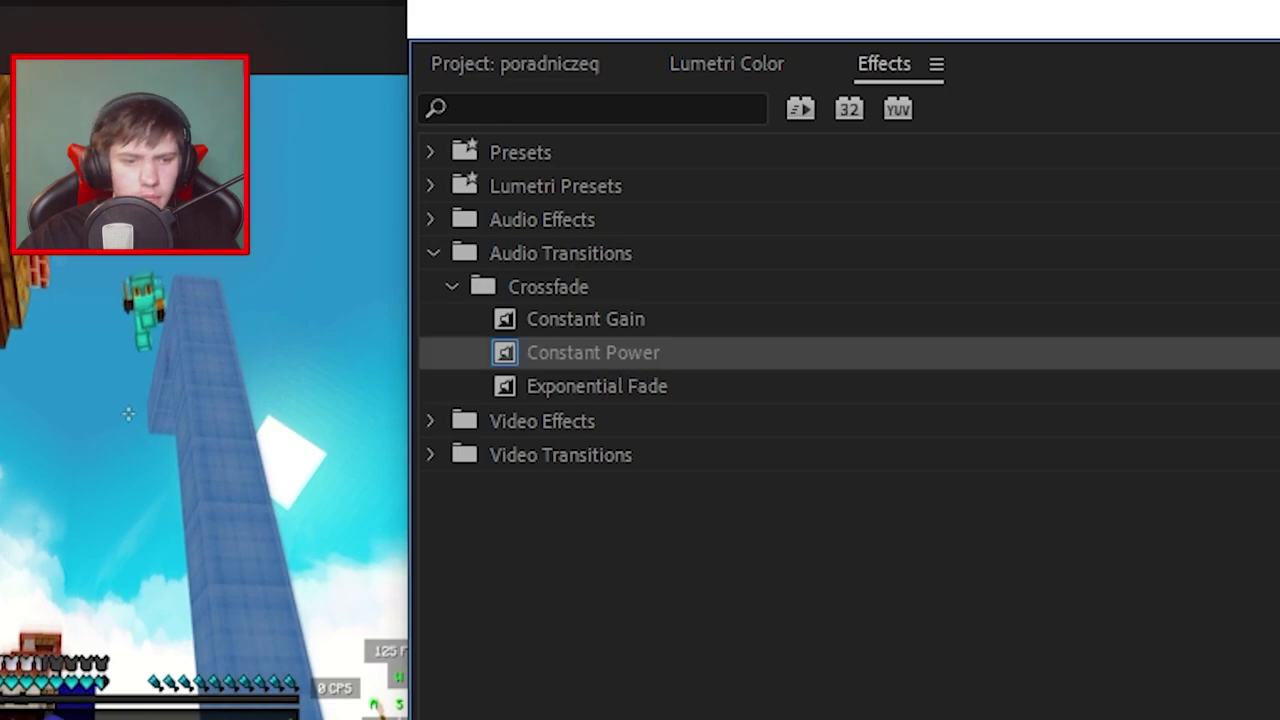
{"action": "left_click_drag", "start_coordinate": [592, 352], "coordinate": [310, 597]}
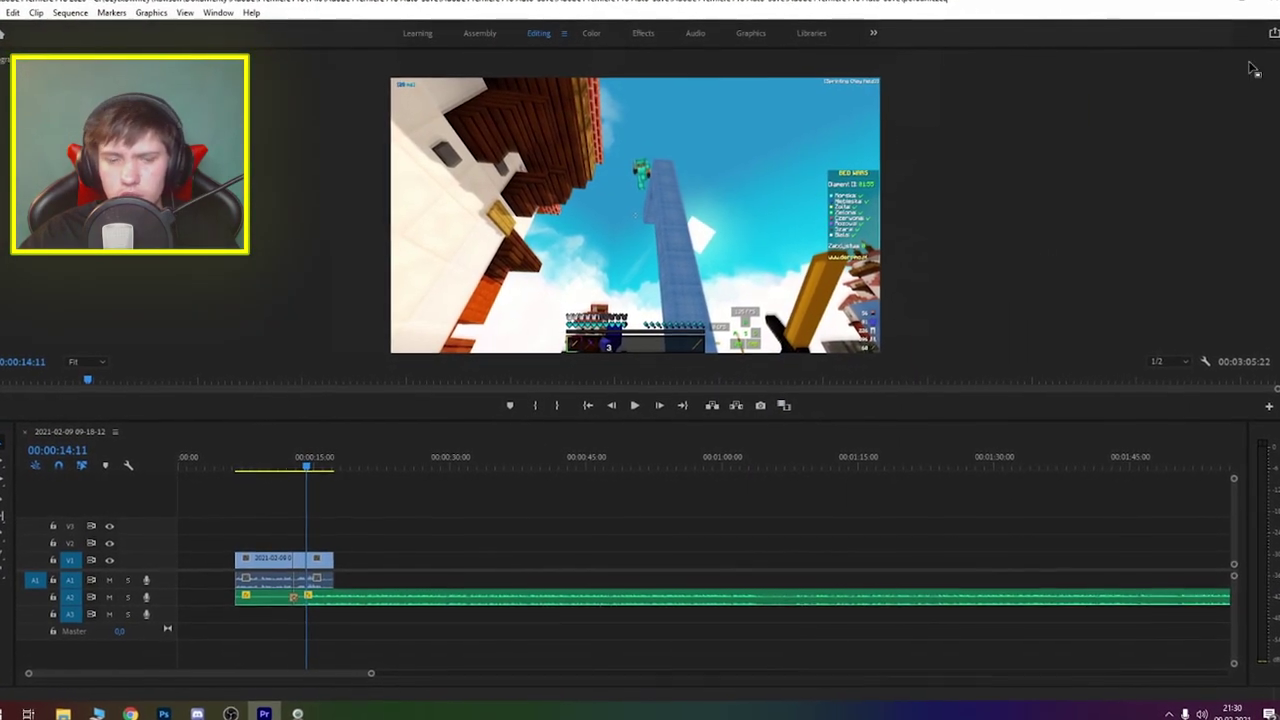
{"action": "left_click", "coordinate": [283, 460]}
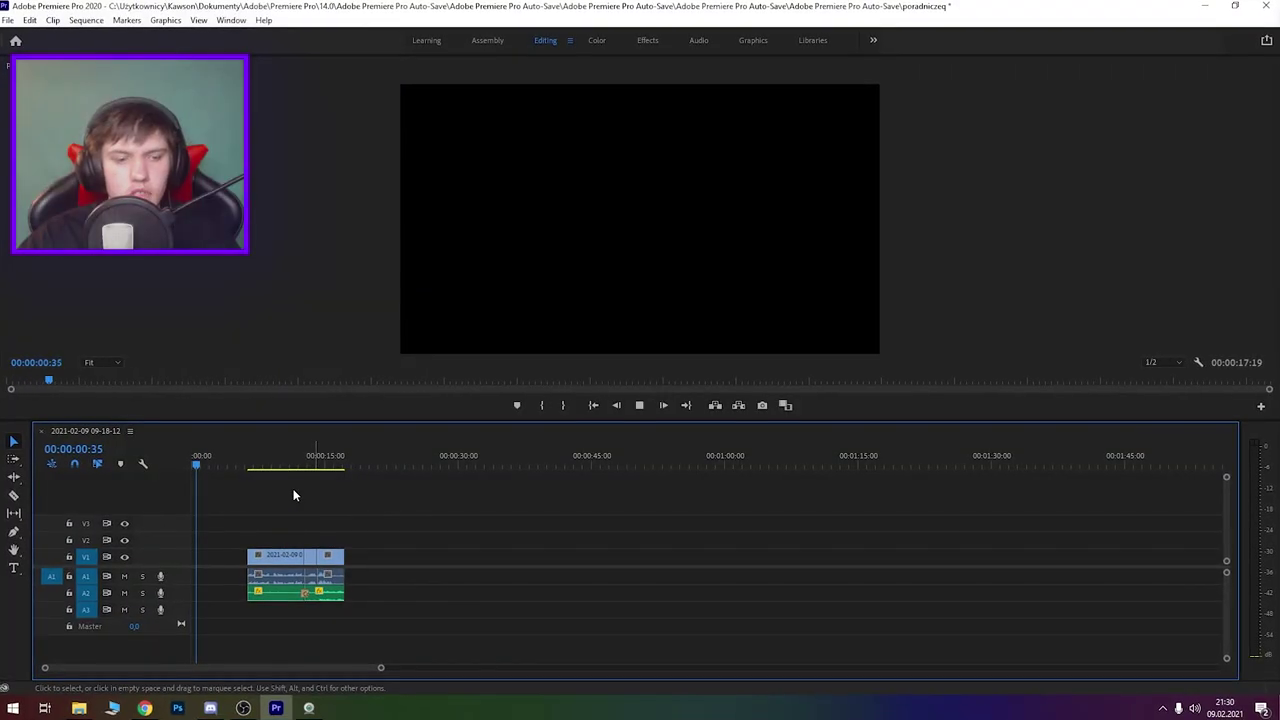
Apply the uni.Camera Shake effect to the short gameplay clip after the cut on V1.
{"action": "key", "text": "space"}
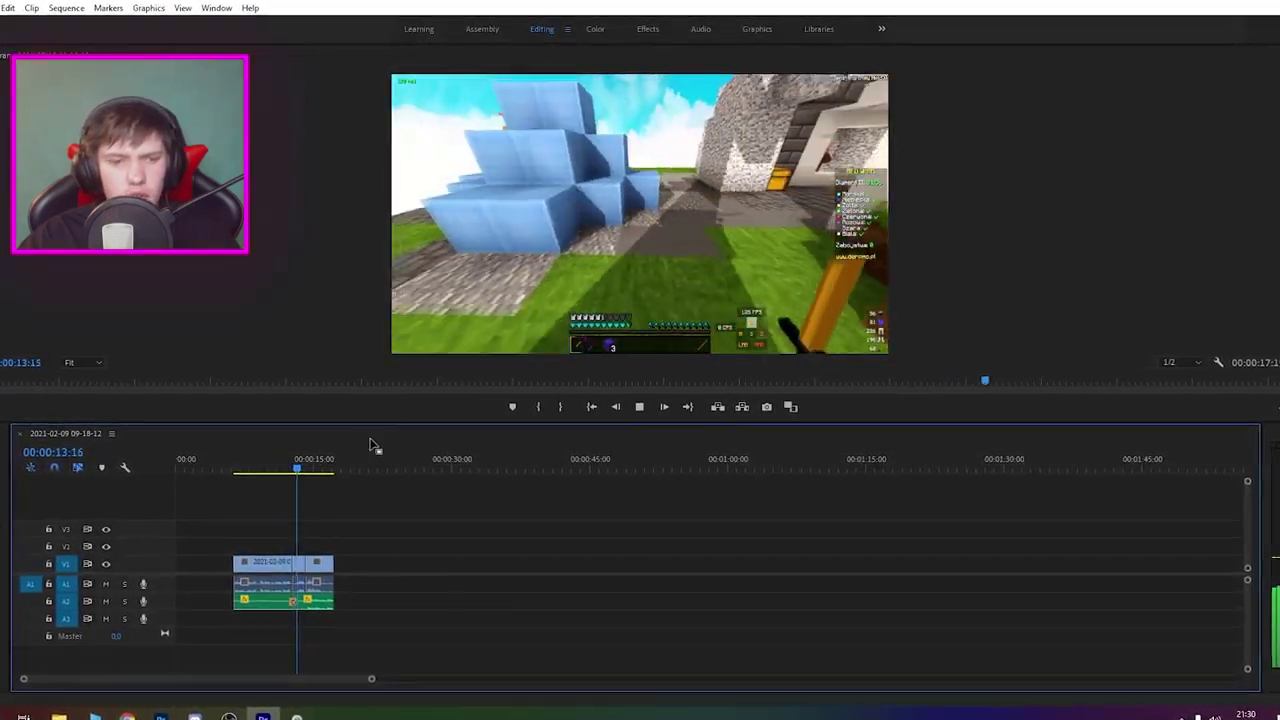
{"action": "key", "text": "space"}
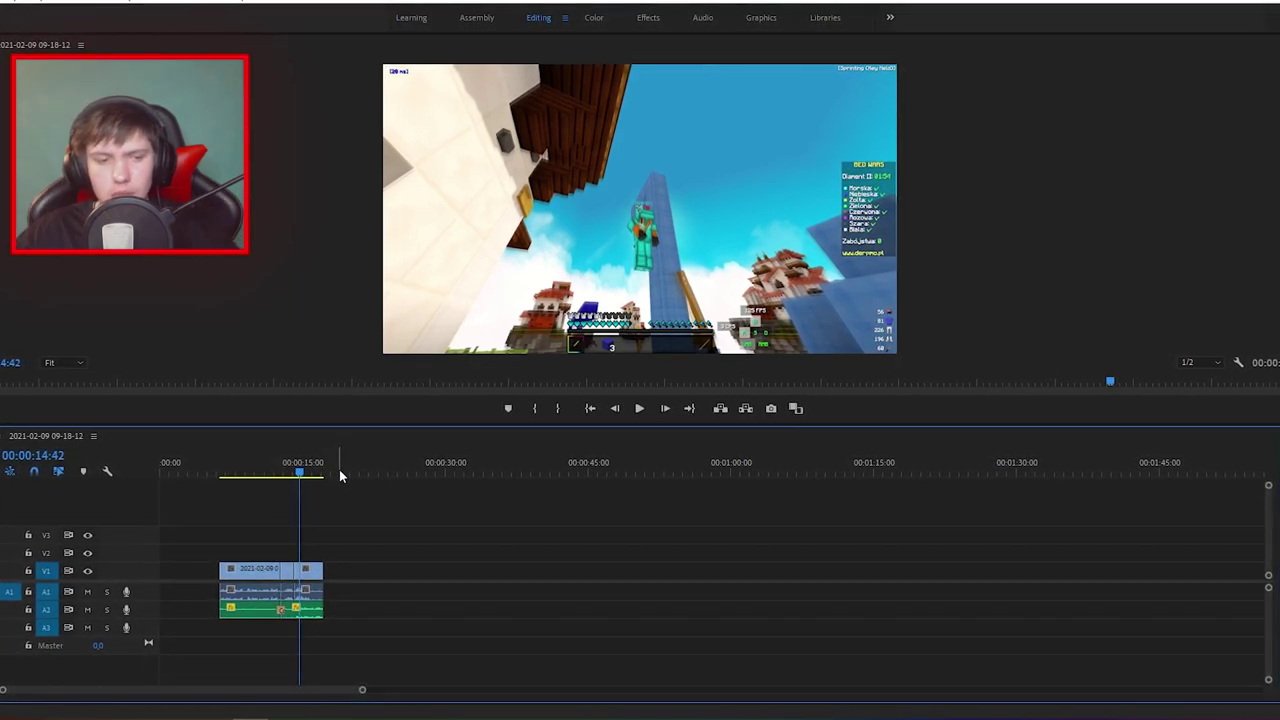
{"action": "left_click", "coordinate": [297, 594]}
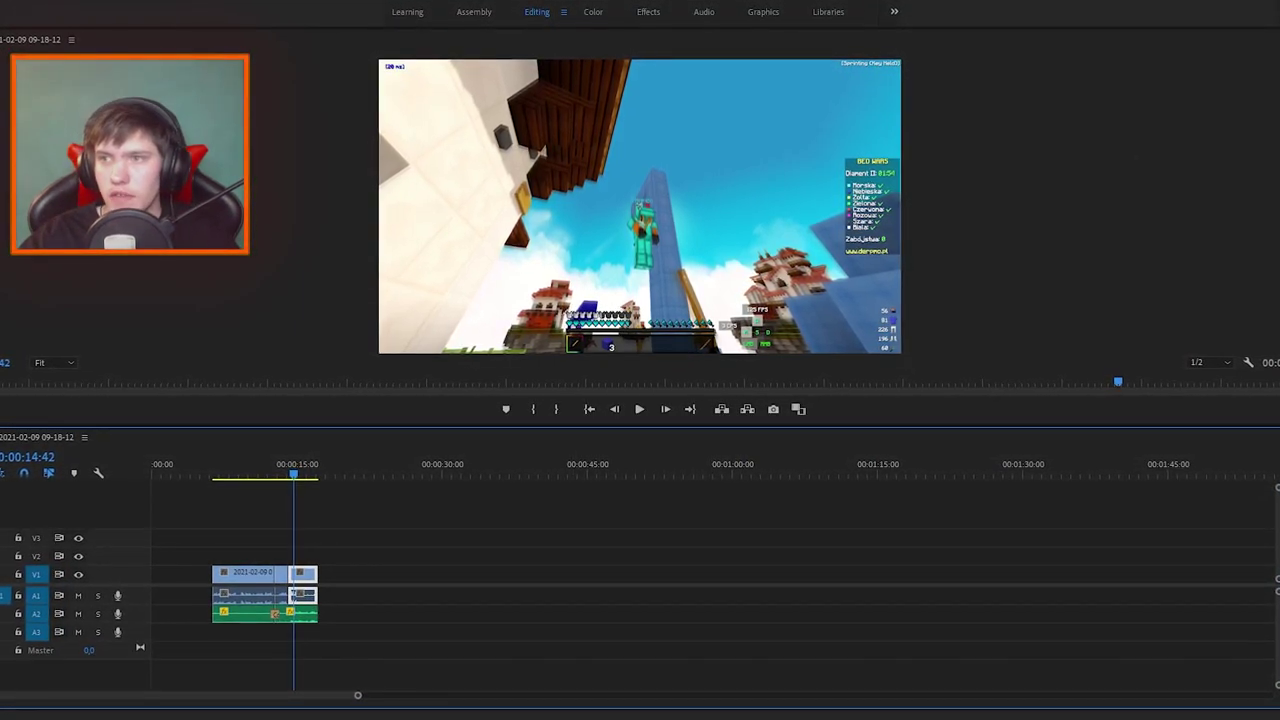
{"action": "key", "text": "shift+7"}
{"action": "type", "text": "shak"}
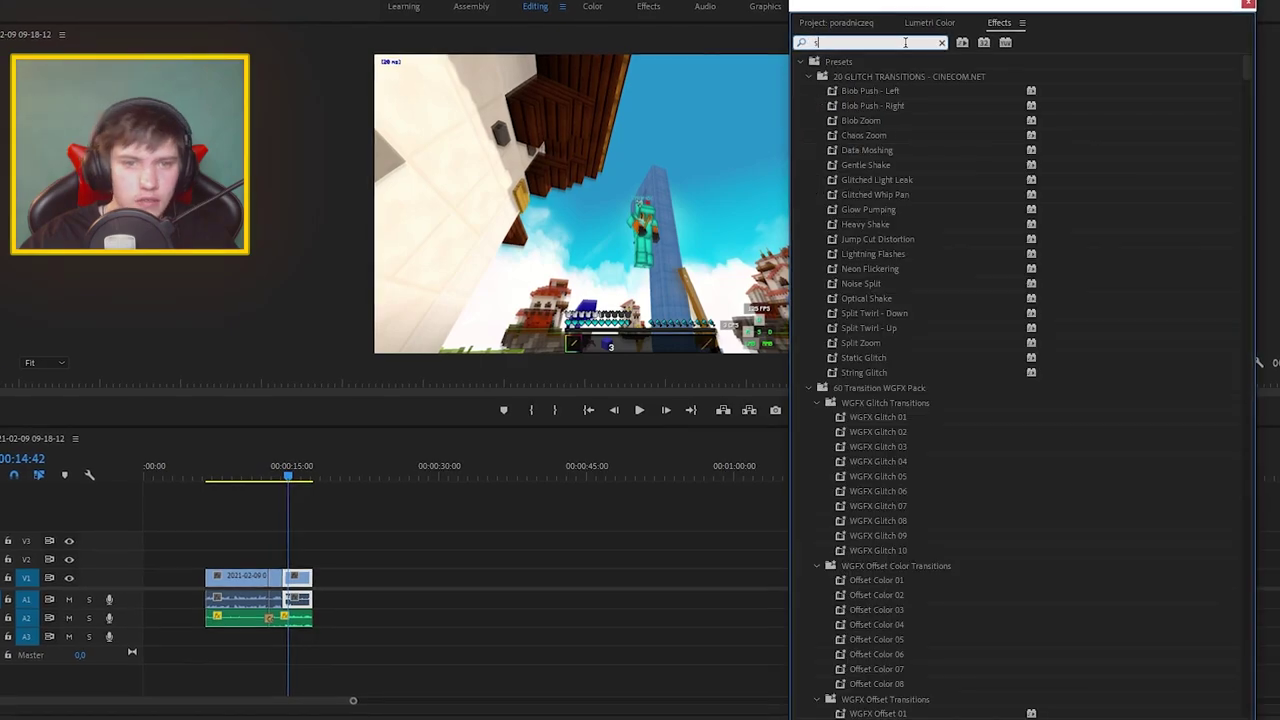
{"action": "left_click_drag", "start_coordinate": [870, 237], "coordinate": [240, 580]}
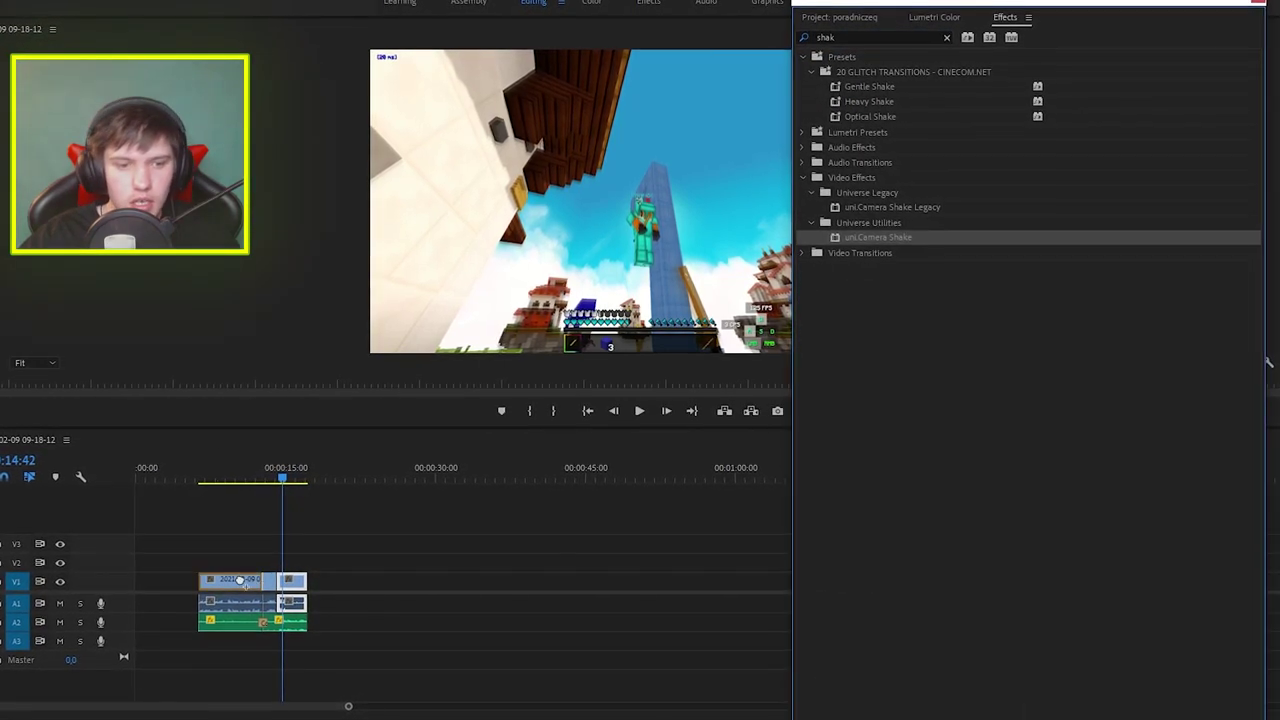
{"action": "key", "text": "shift+7"}
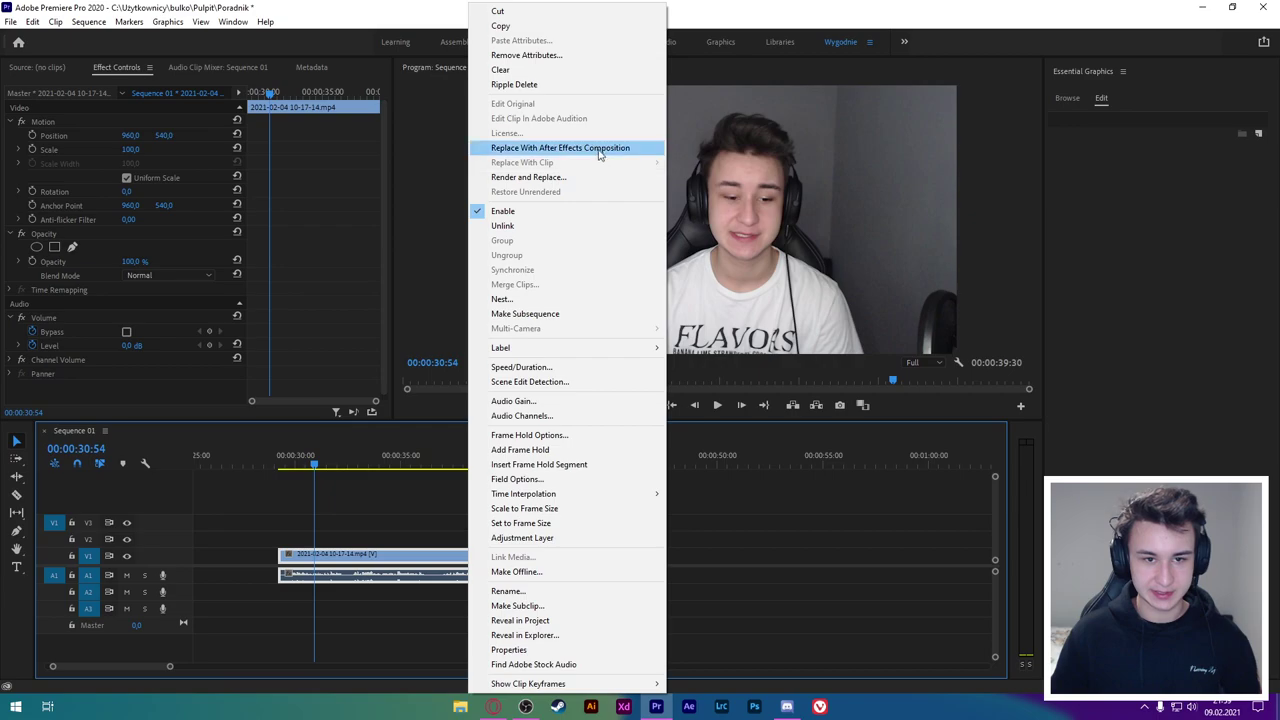
Replace the webcam clip in the timeline with a linked After Effects composition.
{"action": "left_click", "coordinate": [596, 147]}
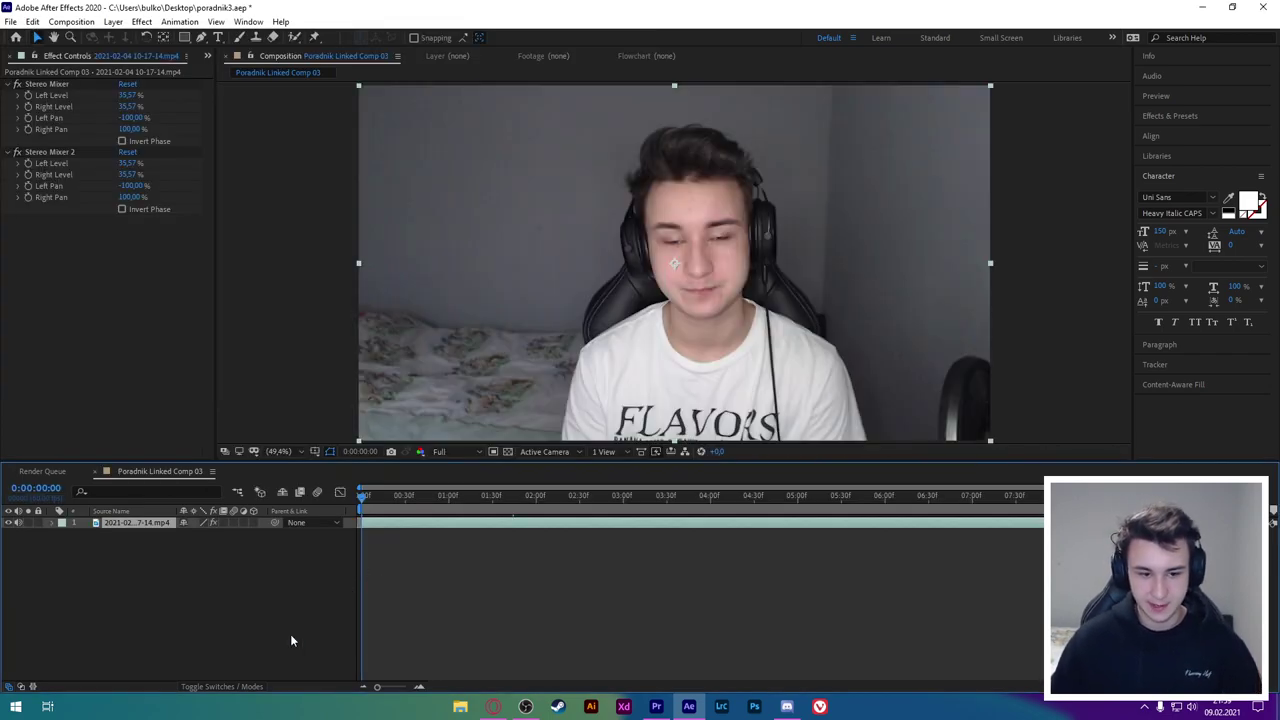
Trim the webcam clip so it ends at 0:00:02:19, deleting the rest.
{"action": "left_click", "coordinate": [565, 516]}
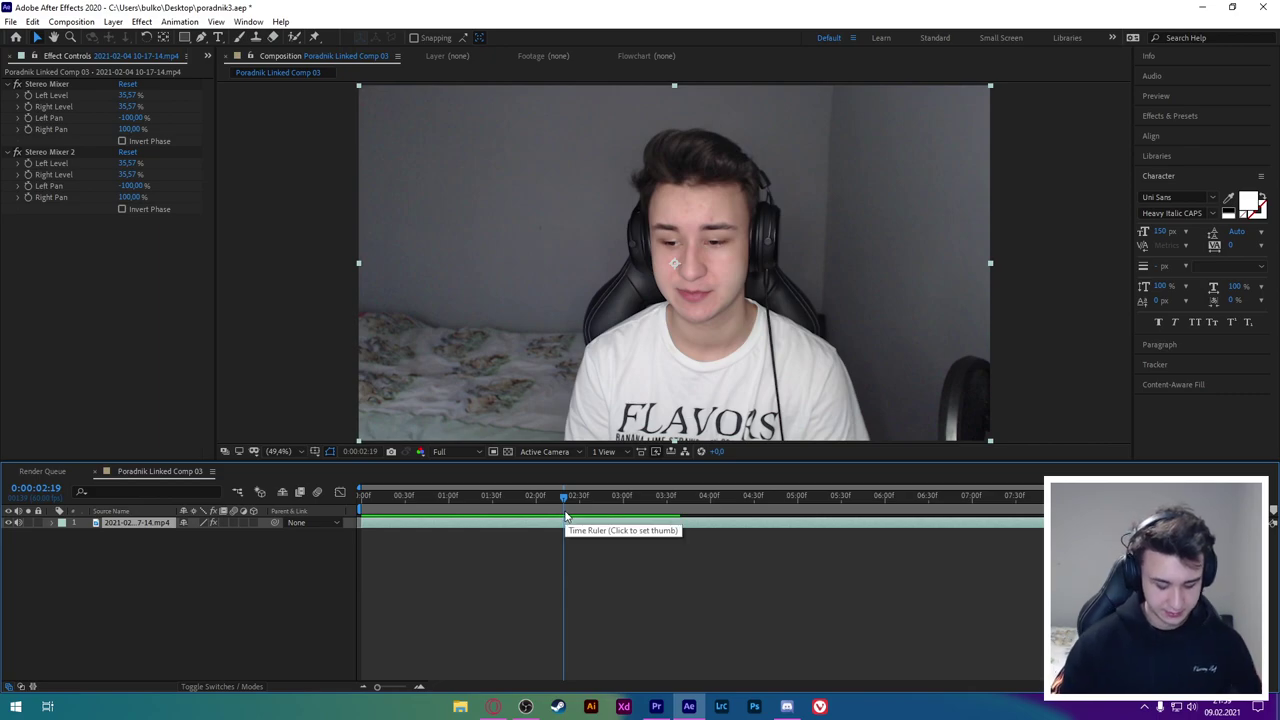
{"action": "key", "text": "Delete"}
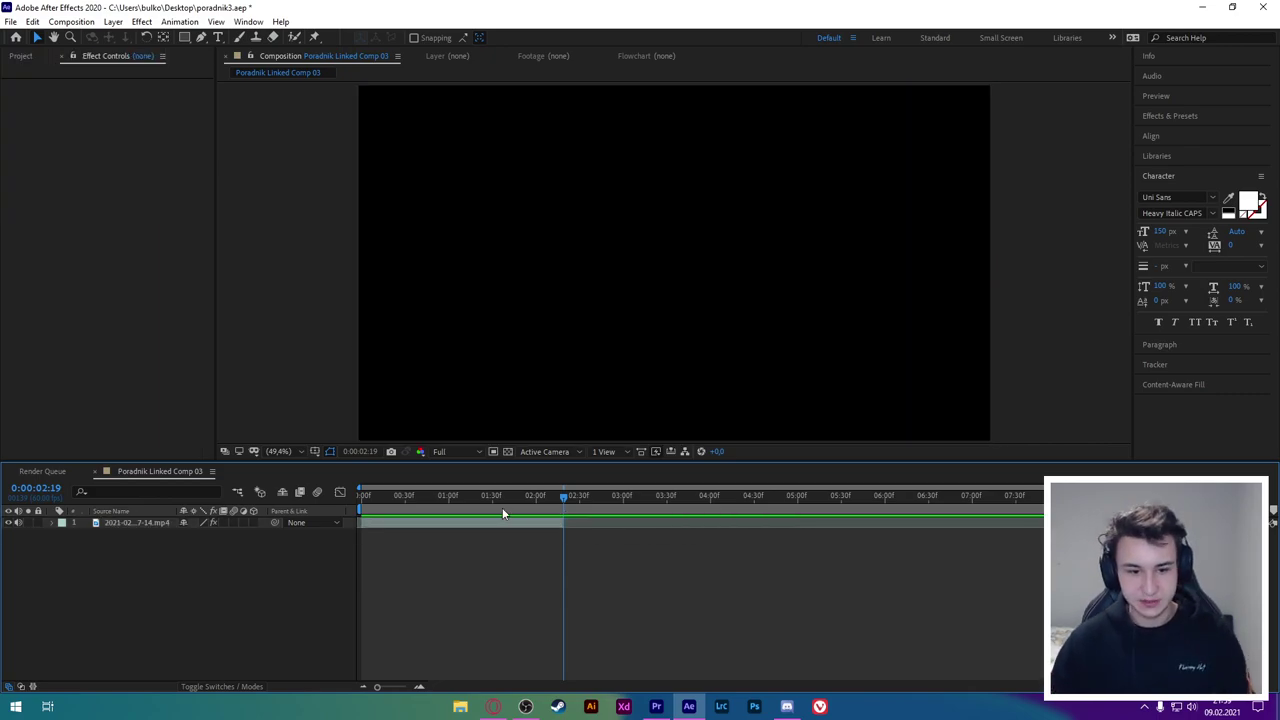
{"action": "key", "text": "Home"}
Add the orange caption OGÓLNIE POWIEM WAM and move it near the bottom of the frame.
{"action": "key", "text": "ctrl+t"}
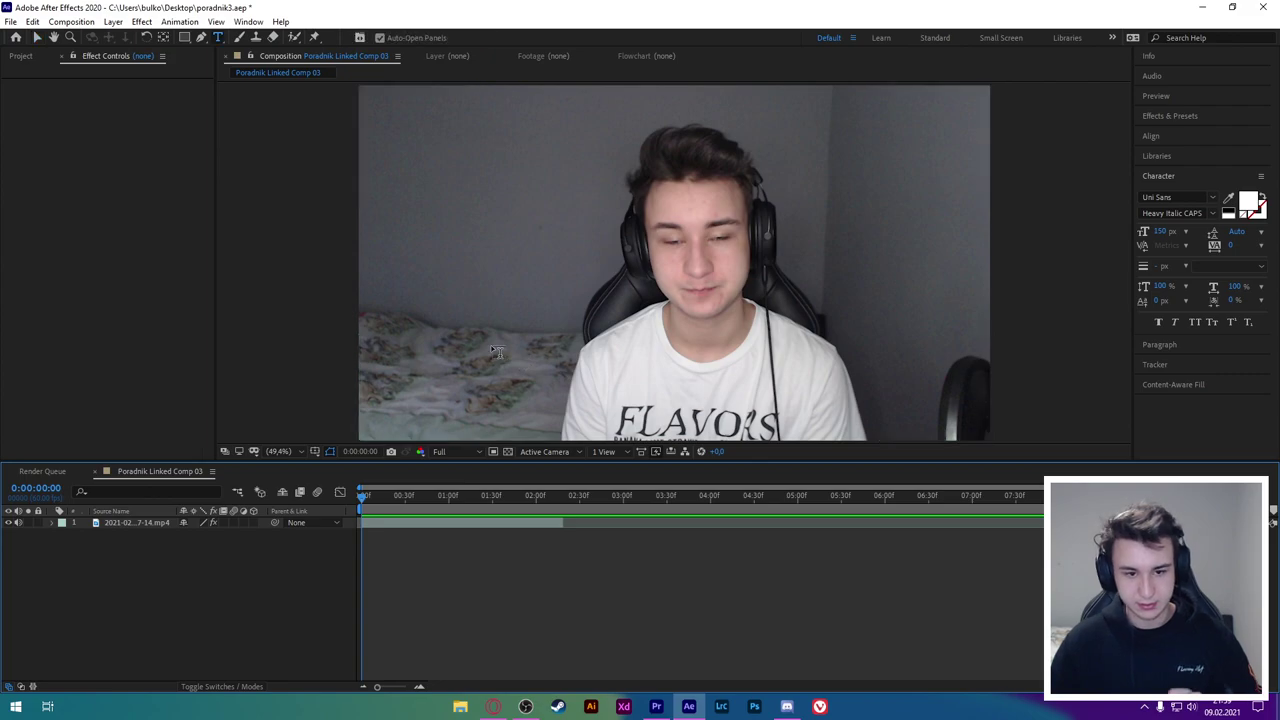
{"action": "left_click", "coordinate": [478, 336]}
{"action": "key", "text": "Escape"}
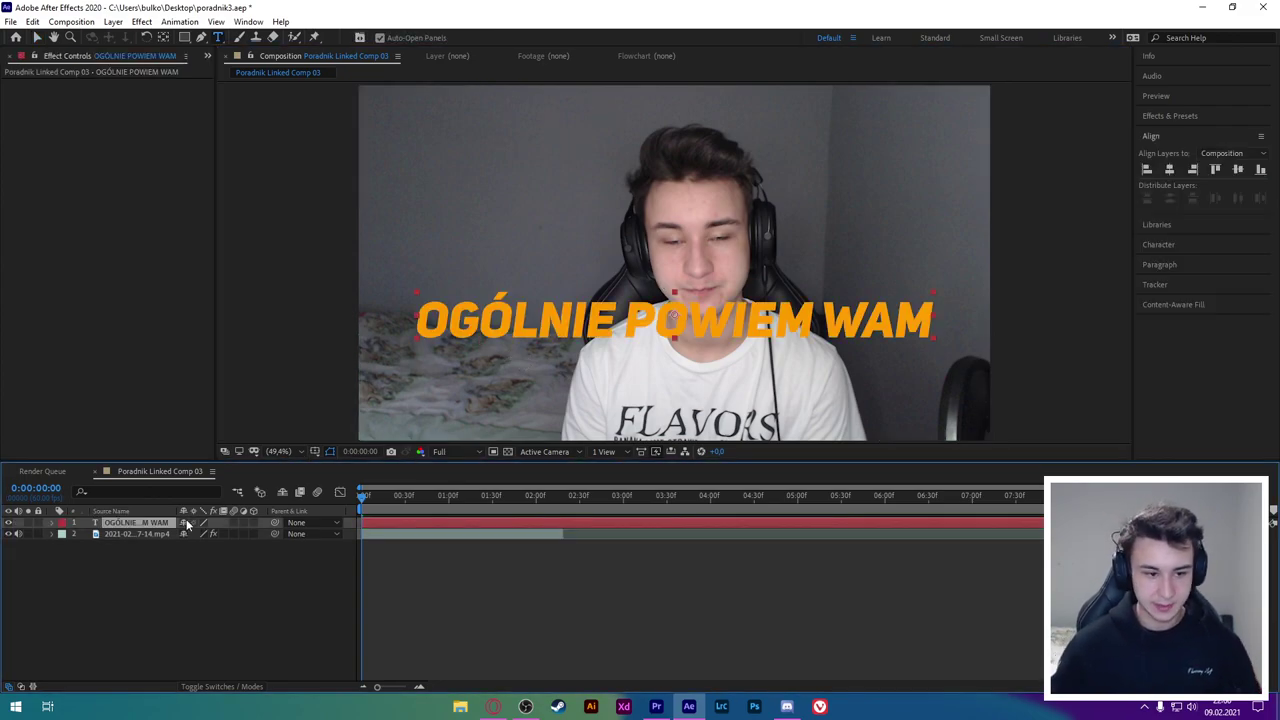
{"action": "key", "text": "p"}
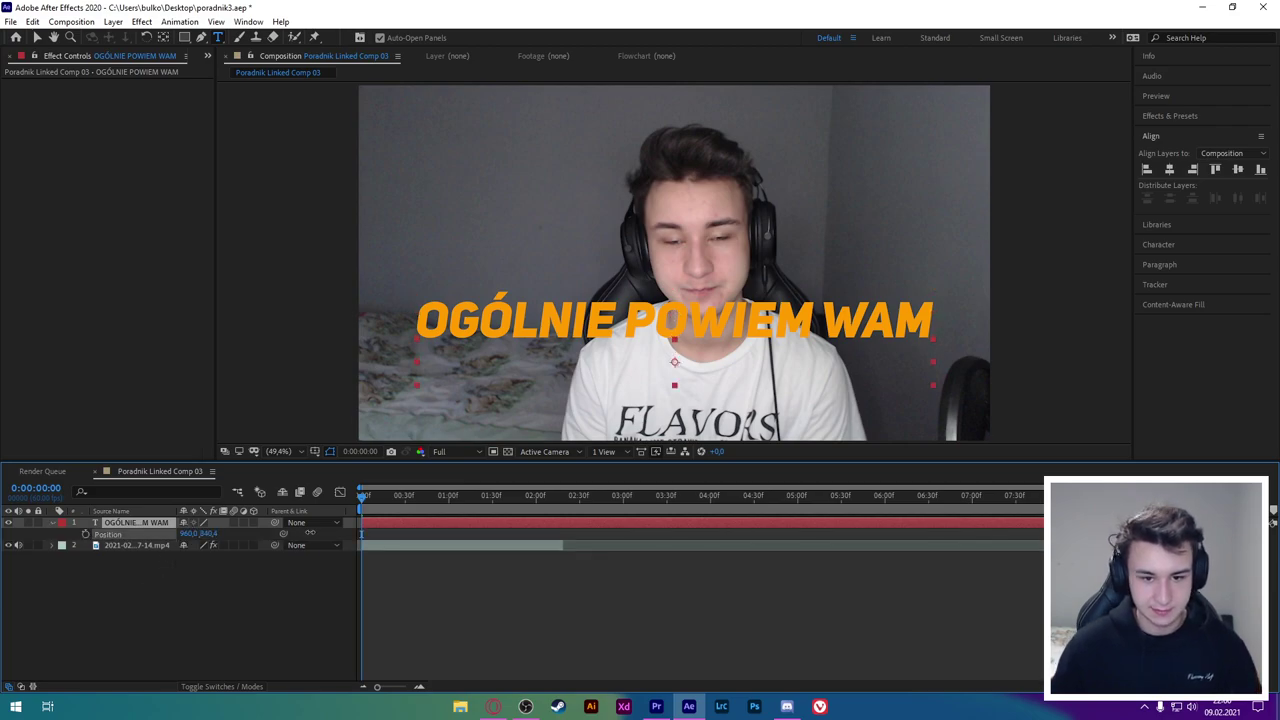
{"action": "left_click_drag", "start_coordinate": [205, 534], "coordinate": [322, 558]}
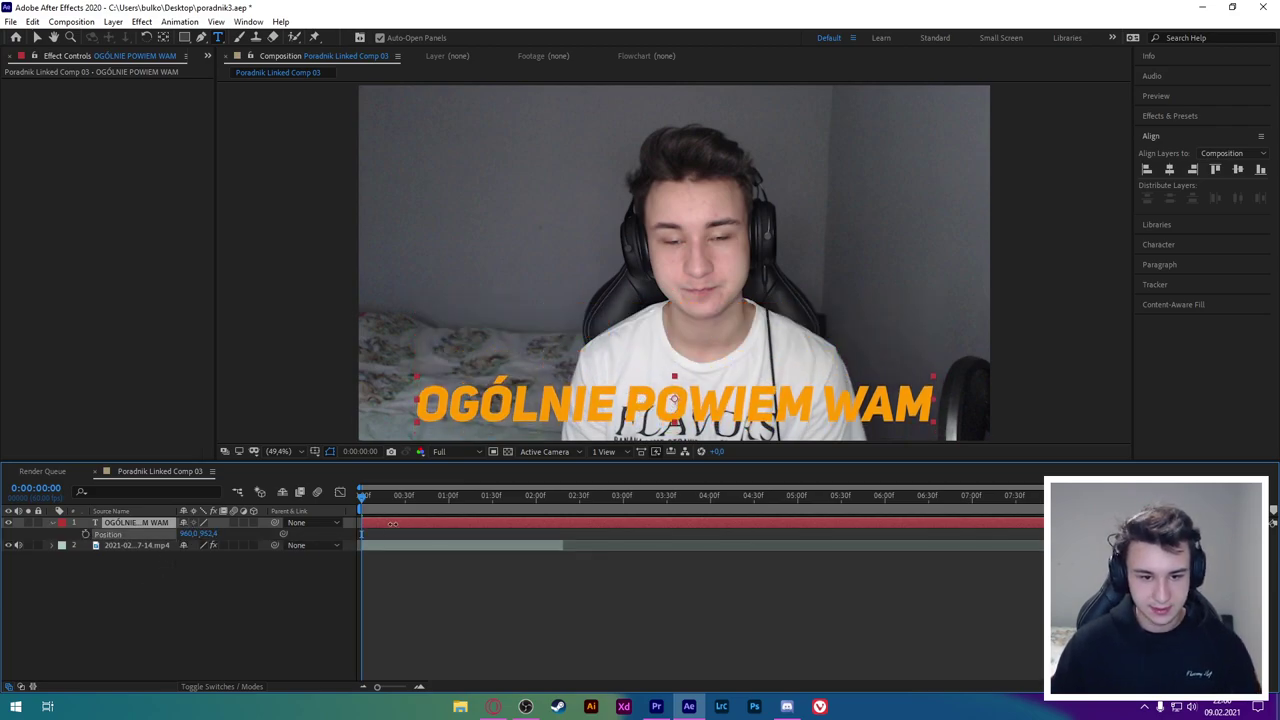
Keyframe the orange caption's Scale from 0% at the start to 100% about 13 frames in, then preview.
{"action": "key", "text": "s"}
{"action": "left_click", "coordinate": [205, 533]}
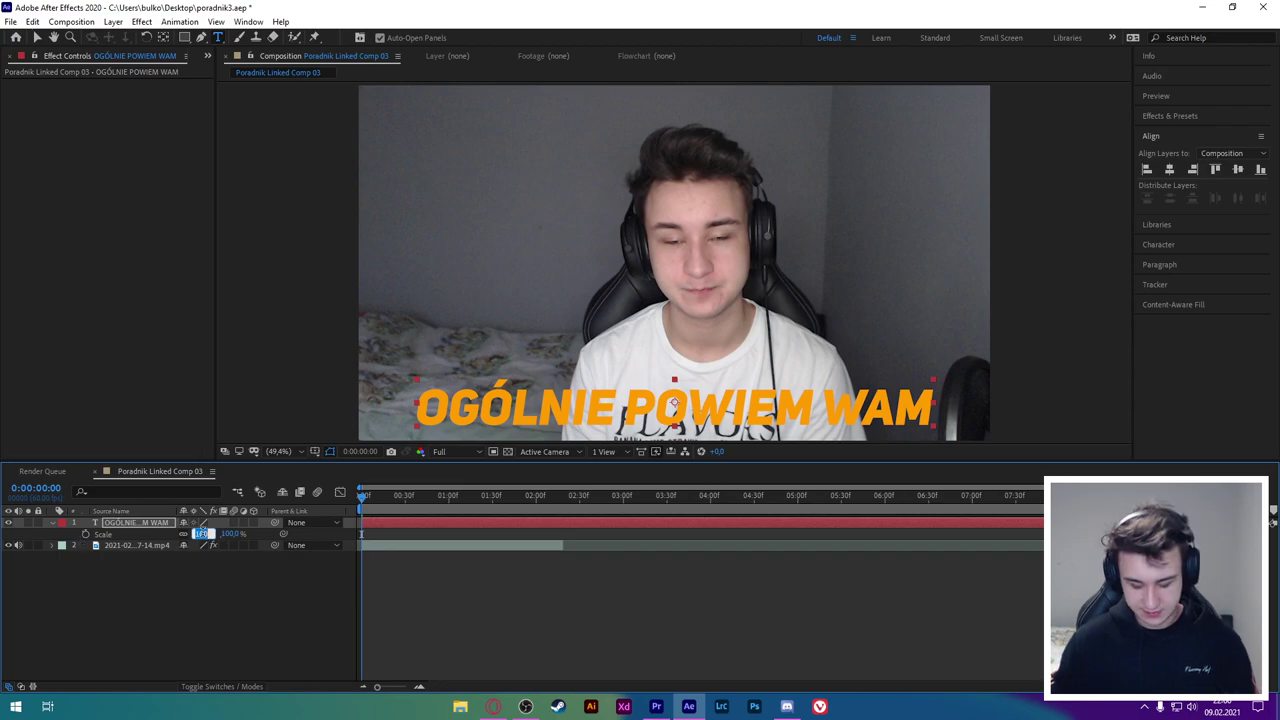
{"action": "type", "text": "0"}
{"action": "key", "text": "Return"}
{"action": "left_click", "coordinate": [382, 510]}
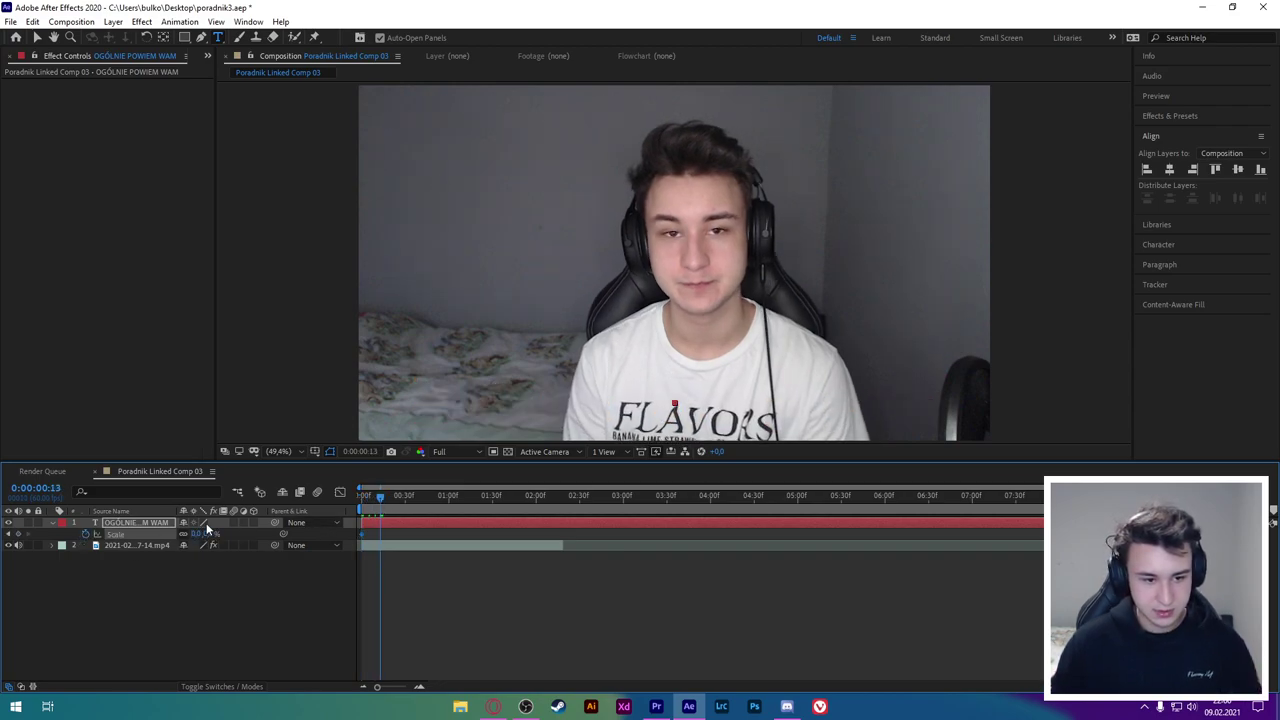
{"action": "key", "text": "Return"}
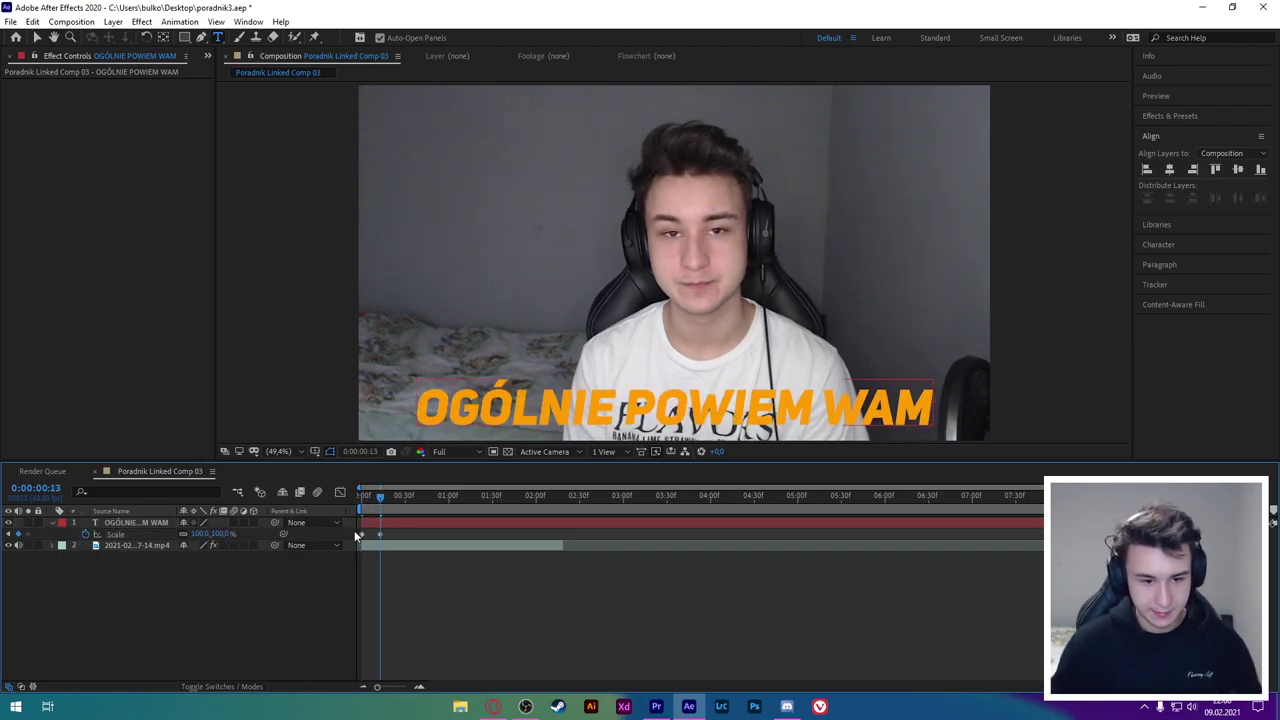
{"action": "left_click_drag", "start_coordinate": [381, 494], "coordinate": [361, 494]}
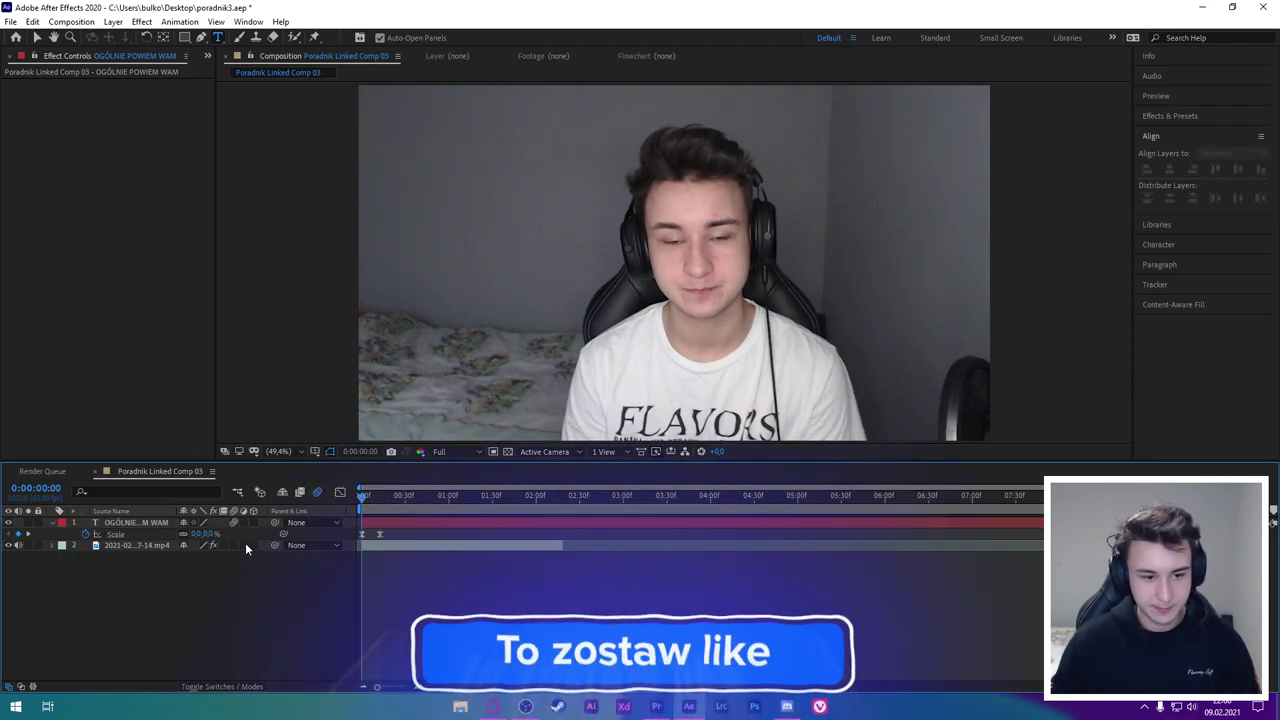
{"action": "mouse_move", "coordinate": [380, 533]}
{"action": "left_mouse_down"}
{"action": "mouse_move", "coordinate": [449, 533]}
{"action": "mouse_move", "coordinate": [399, 533]}
{"action": "left_mouse_up"}
{"action": "key", "text": "space"}
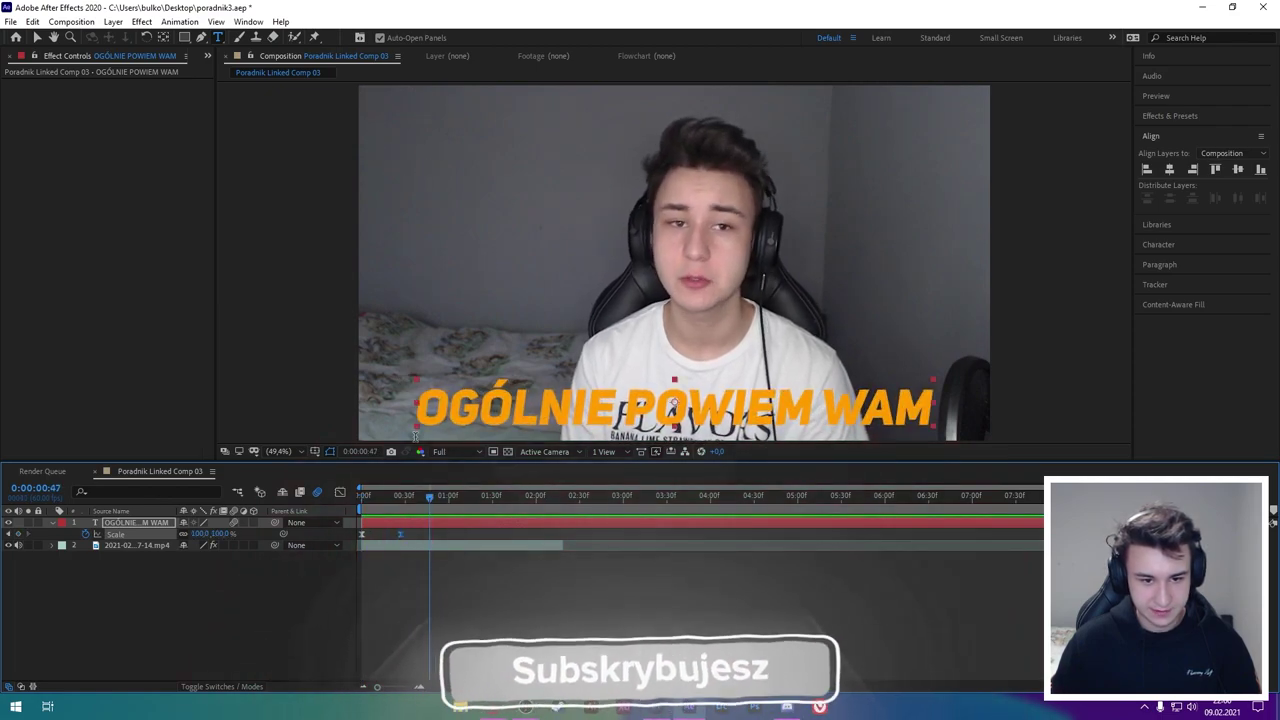
{"action": "key", "text": "space"}
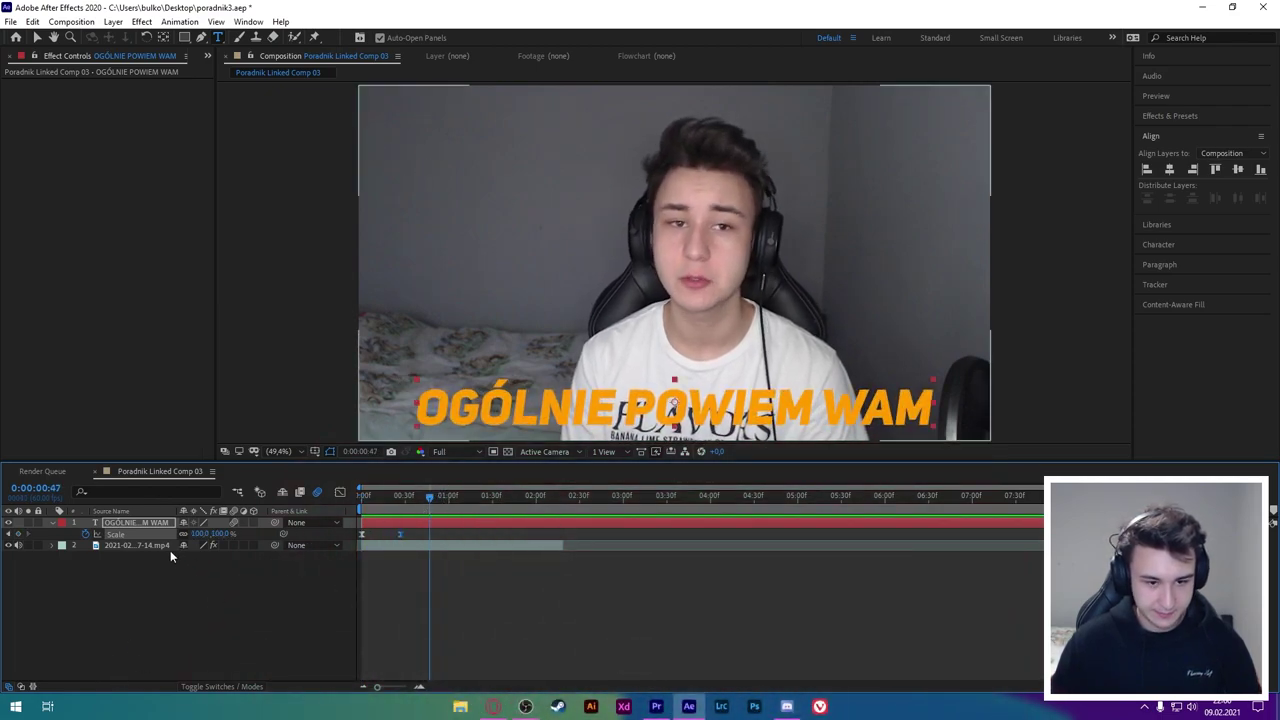
Duplicate the caption, retype it as ŻE SYSTEM MI SIE WYSY, and make its fill white.
{"action": "key", "text": "ctrl+d"}
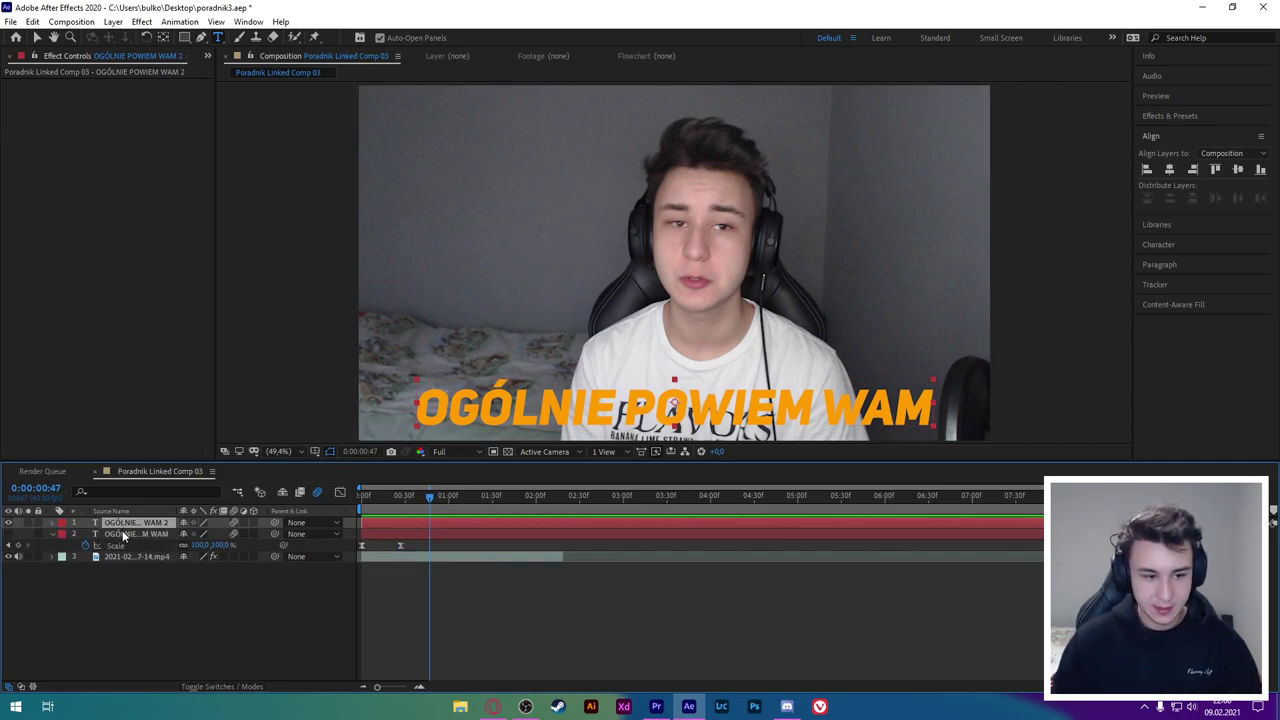
{"action": "triple_click", "coordinate": [628, 410]}
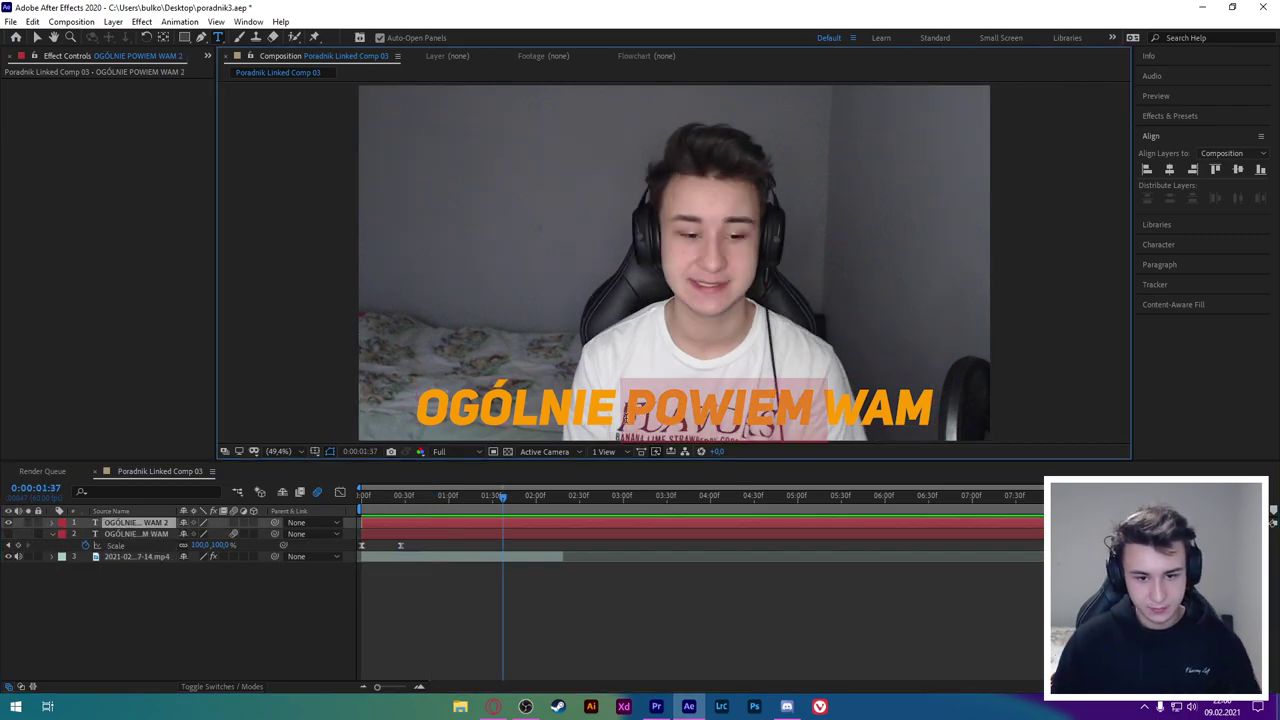
{"action": "type", "text": "że"}
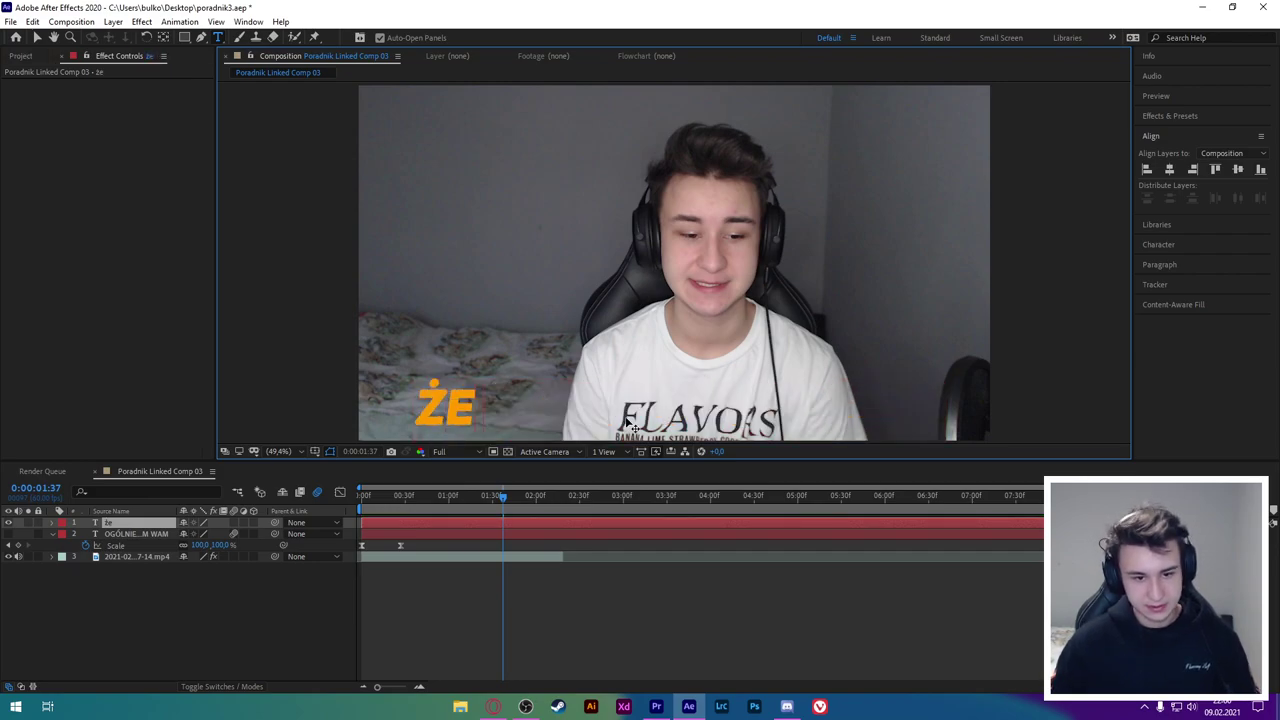
{"action": "type", "text": "tem"}
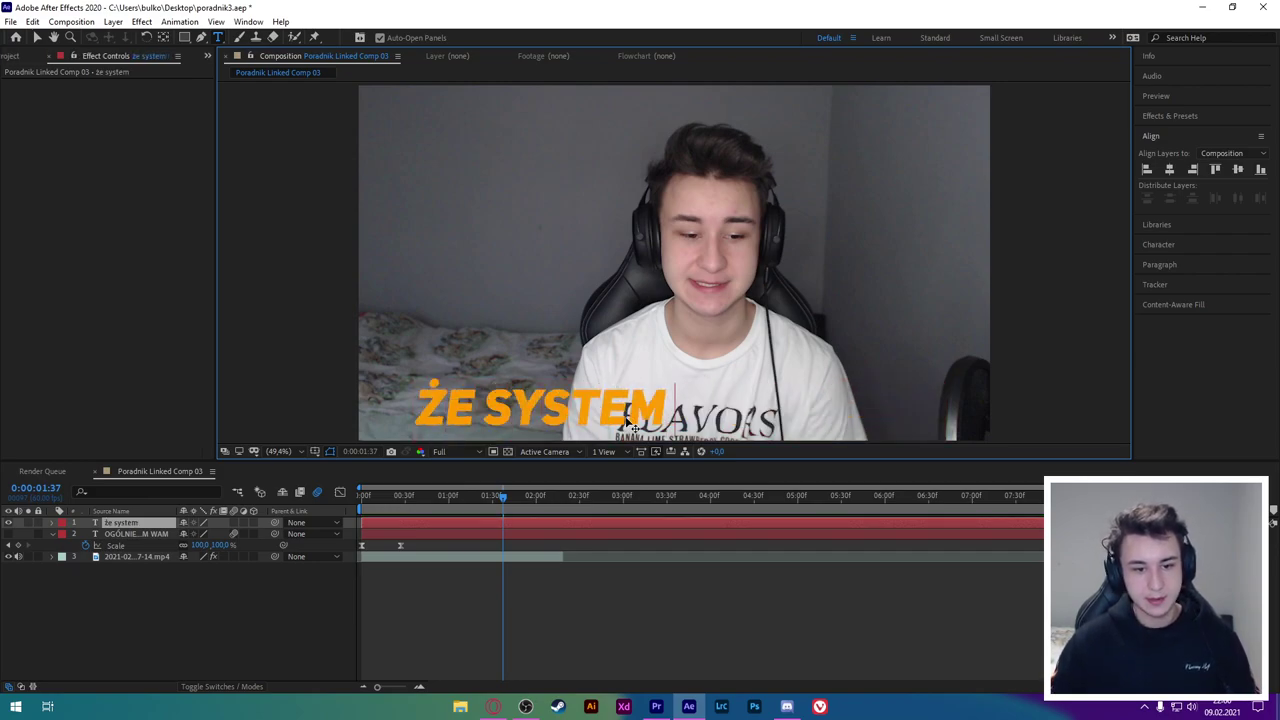
{"action": "type", "text": " mi sie wysy"}
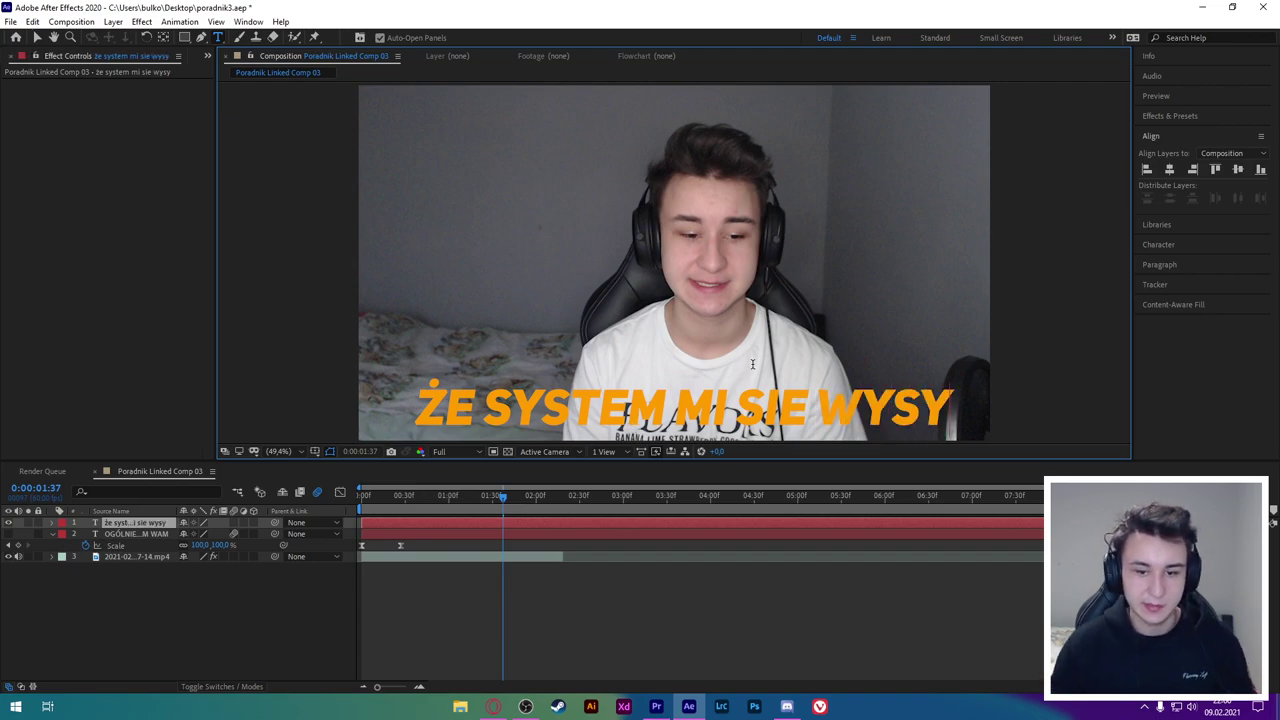
{"action": "key", "text": "ctrl+a"}
{"action": "left_click", "coordinate": [1178, 116]}
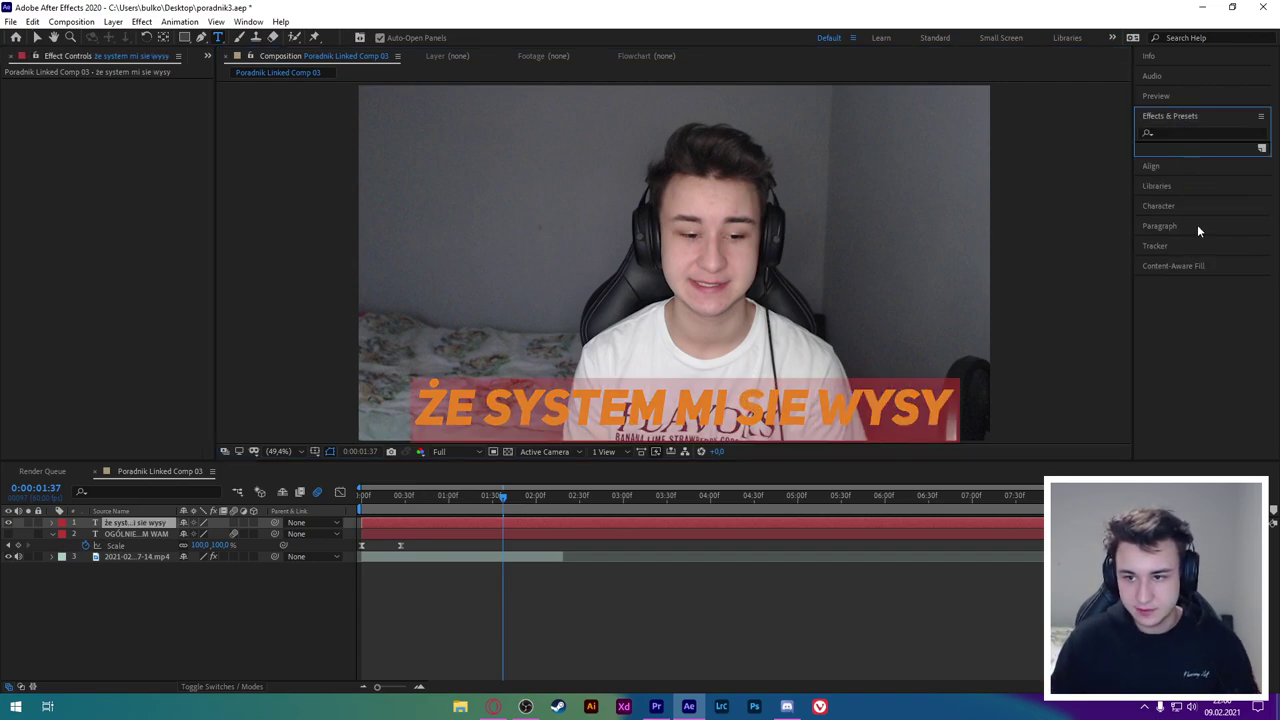
{"action": "left_click", "coordinate": [1170, 389]}
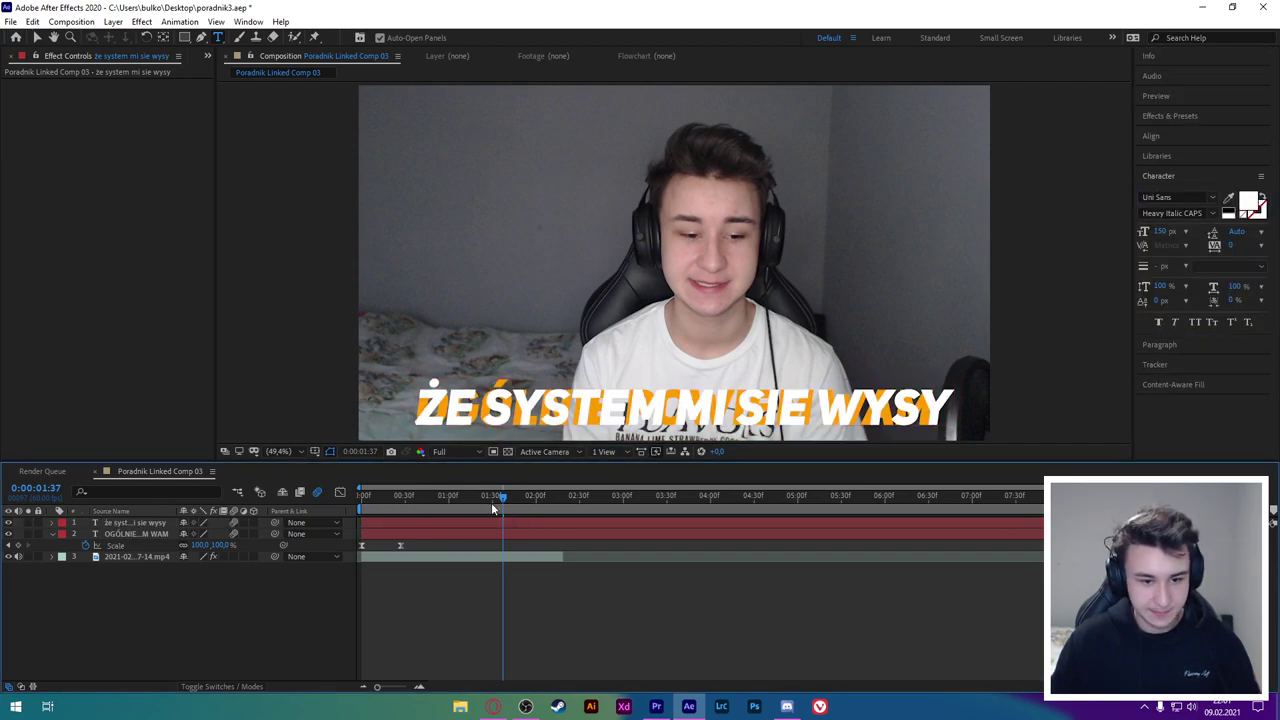
Shift the white caption's Scale pop-in keyframes later in time and preview.
{"action": "left_click", "coordinate": [133, 522]}
{"action": "key", "text": "s"}
{"action": "left_click", "coordinate": [464, 496]}
{"action": "key", "text": "space"}
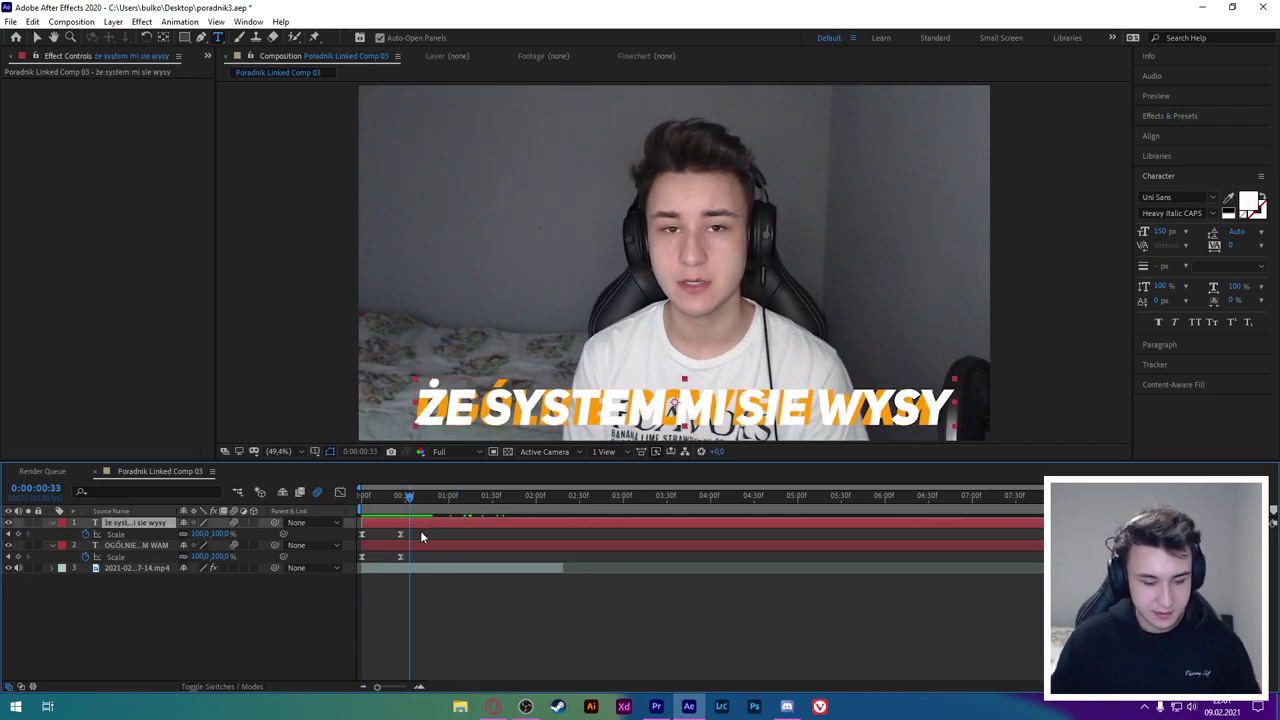
{"action": "mouse_move", "coordinate": [420, 537]}
{"action": "left_mouse_down"}
{"action": "mouse_move", "coordinate": [345, 537]}
{"action": "mouse_move", "coordinate": [417, 540]}
{"action": "left_mouse_up"}
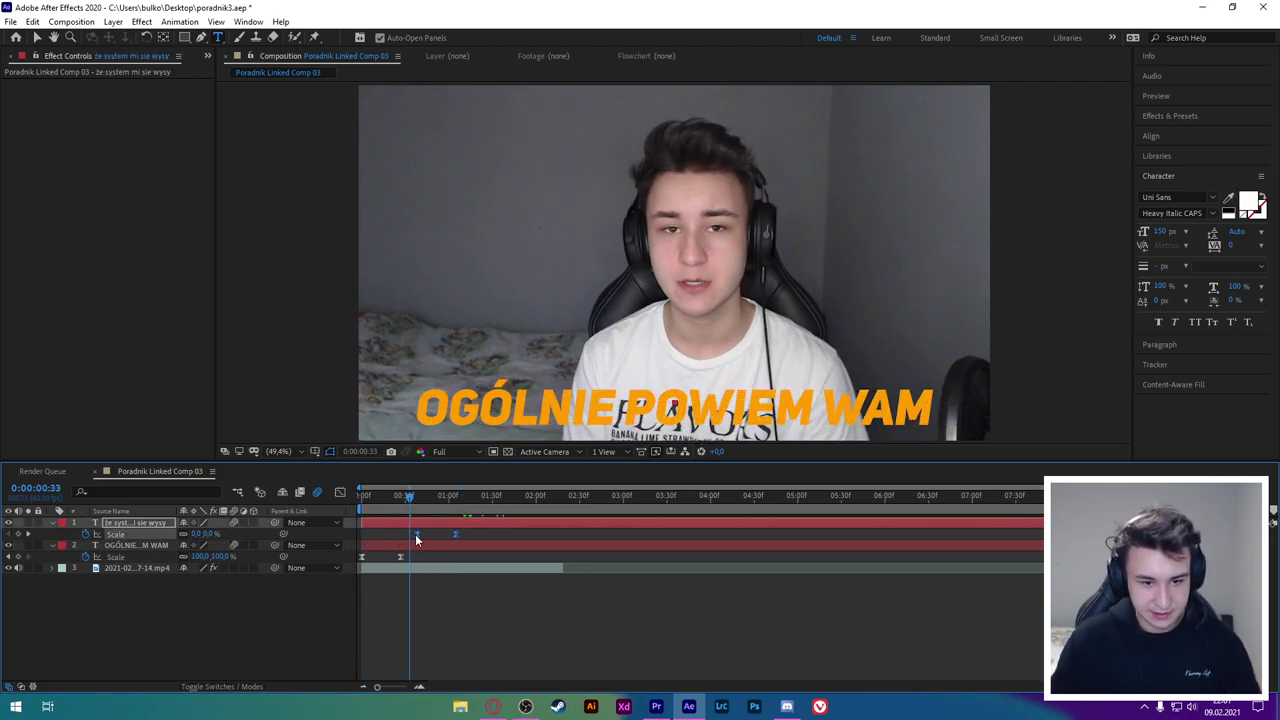
{"action": "key", "text": "space"}
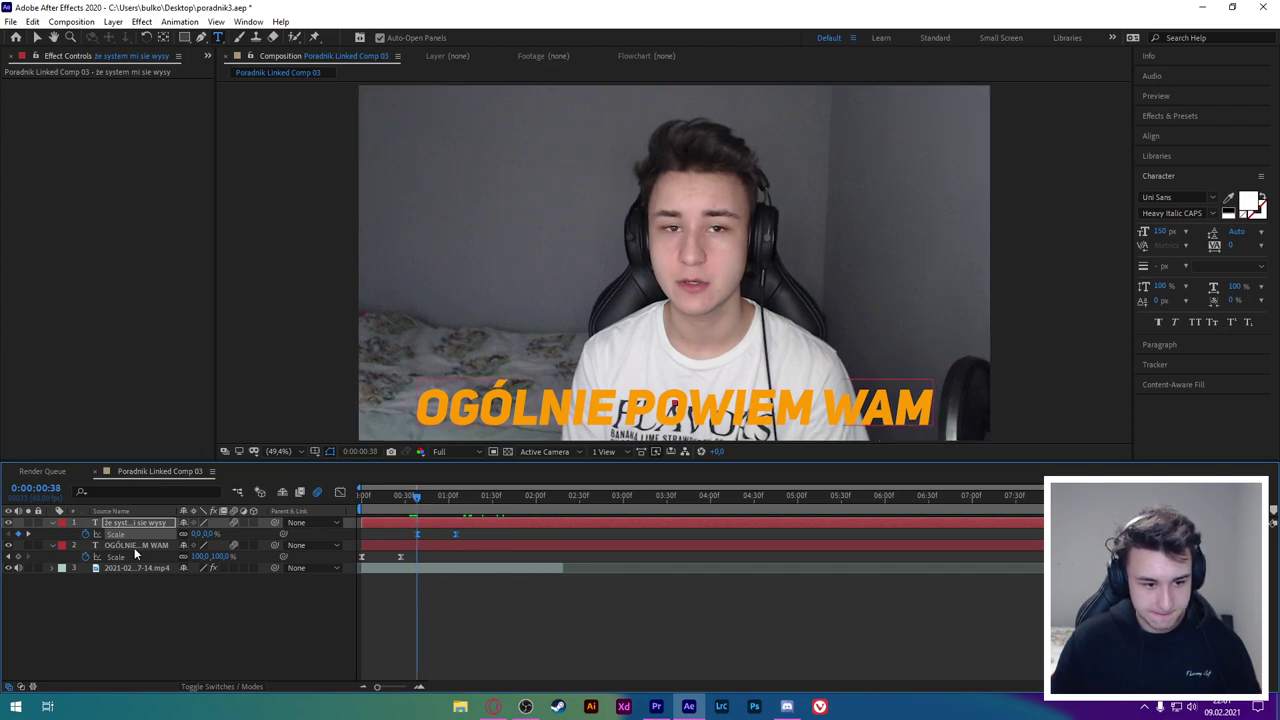
{"action": "left_click", "coordinate": [134, 547]}
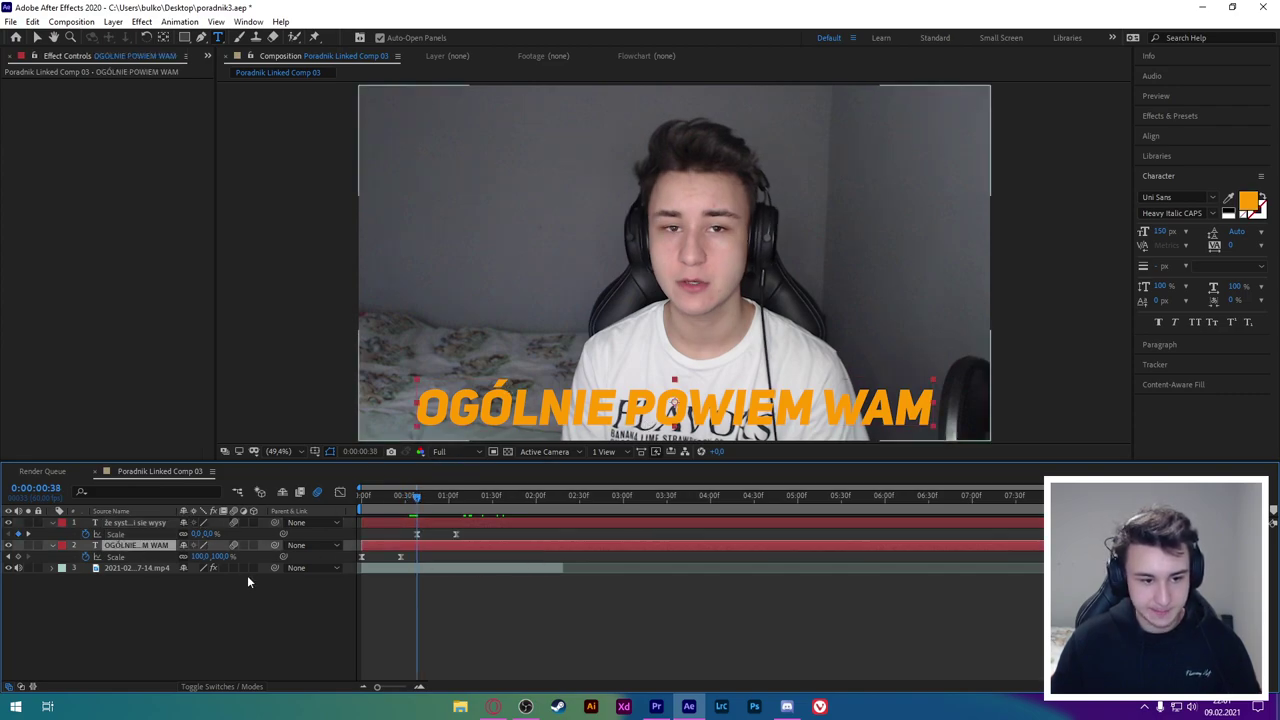
Add Scale keyframes so the orange caption shrinks to 80% ten frames later.
{"action": "left_click", "coordinate": [18, 560]}
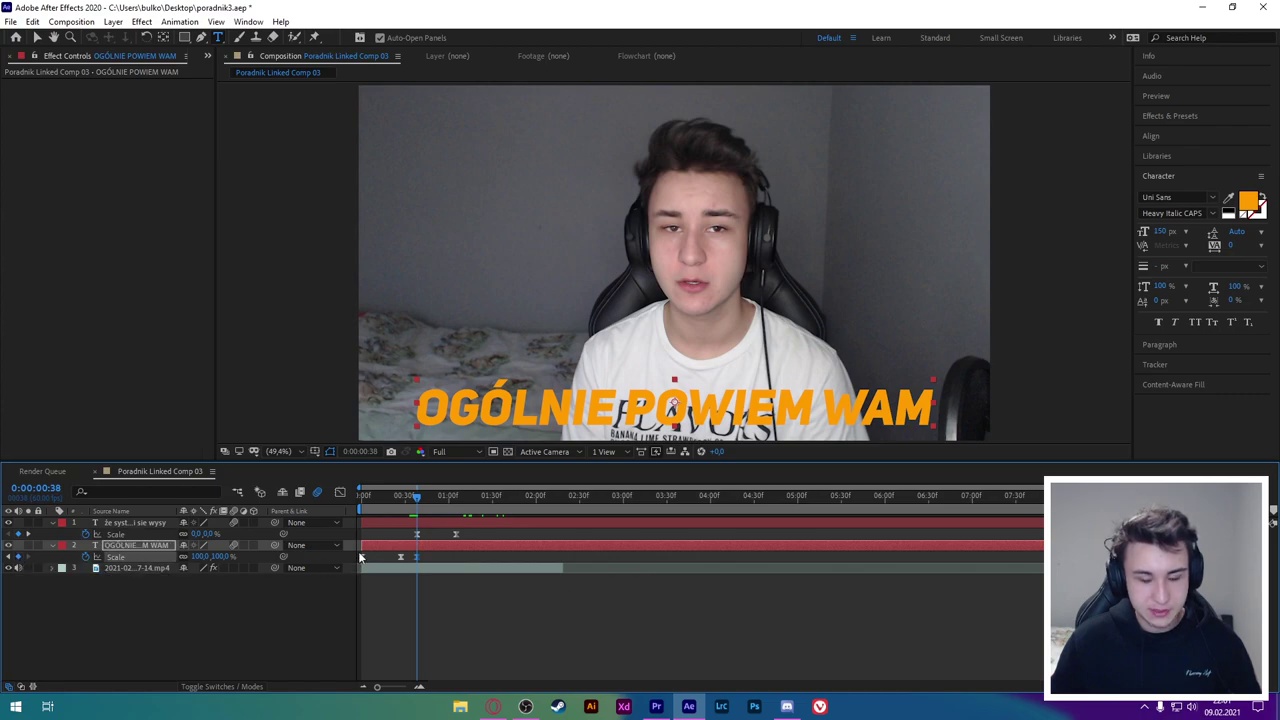
{"action": "key", "text": "shift+Page_Down"}
{"action": "left_click", "coordinate": [220, 556]}
{"action": "key", "text": "Return"}
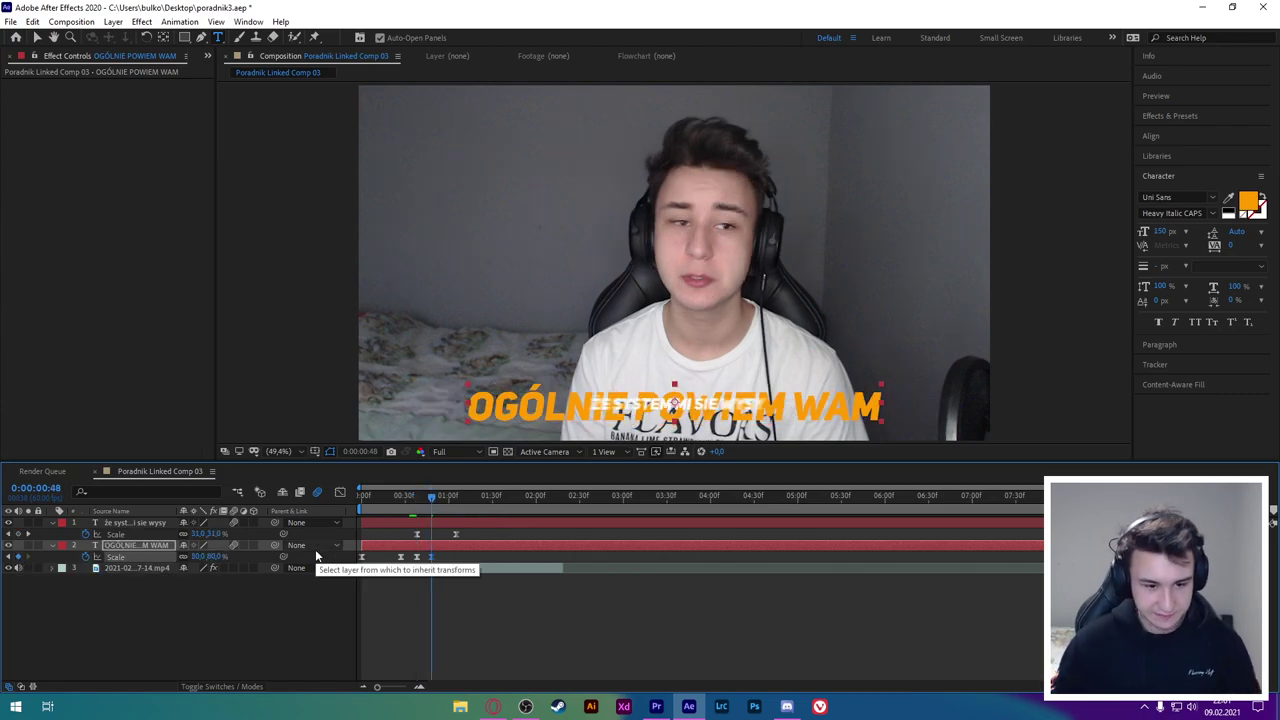
Keyframe the orange caption sliding down below the frame, and delay the white caption's pop-in slightly.
{"action": "key", "text": "alt+shift+p"}
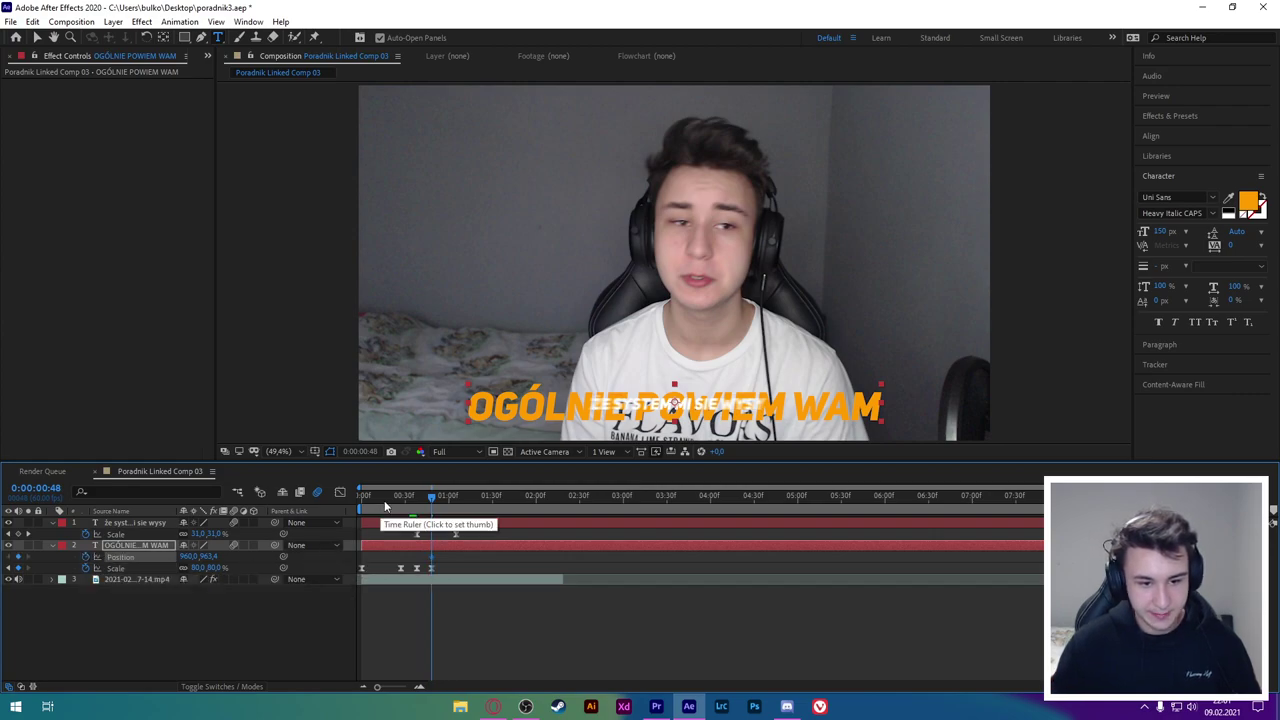
{"action": "left_click", "coordinate": [447, 495]}
{"action": "left_click_drag", "start_coordinate": [207, 556], "coordinate": [240, 556]}
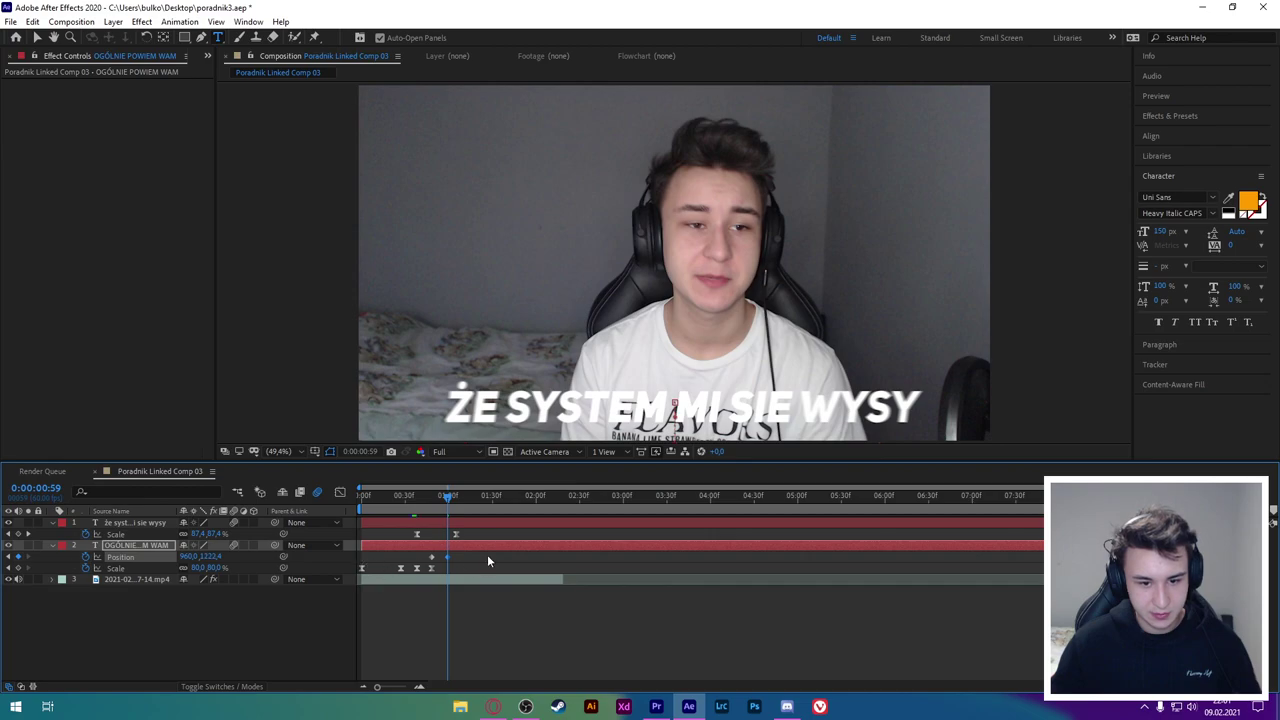
{"action": "left_click_drag", "start_coordinate": [463, 553], "coordinate": [424, 565]}
{"action": "key", "text": "space"}
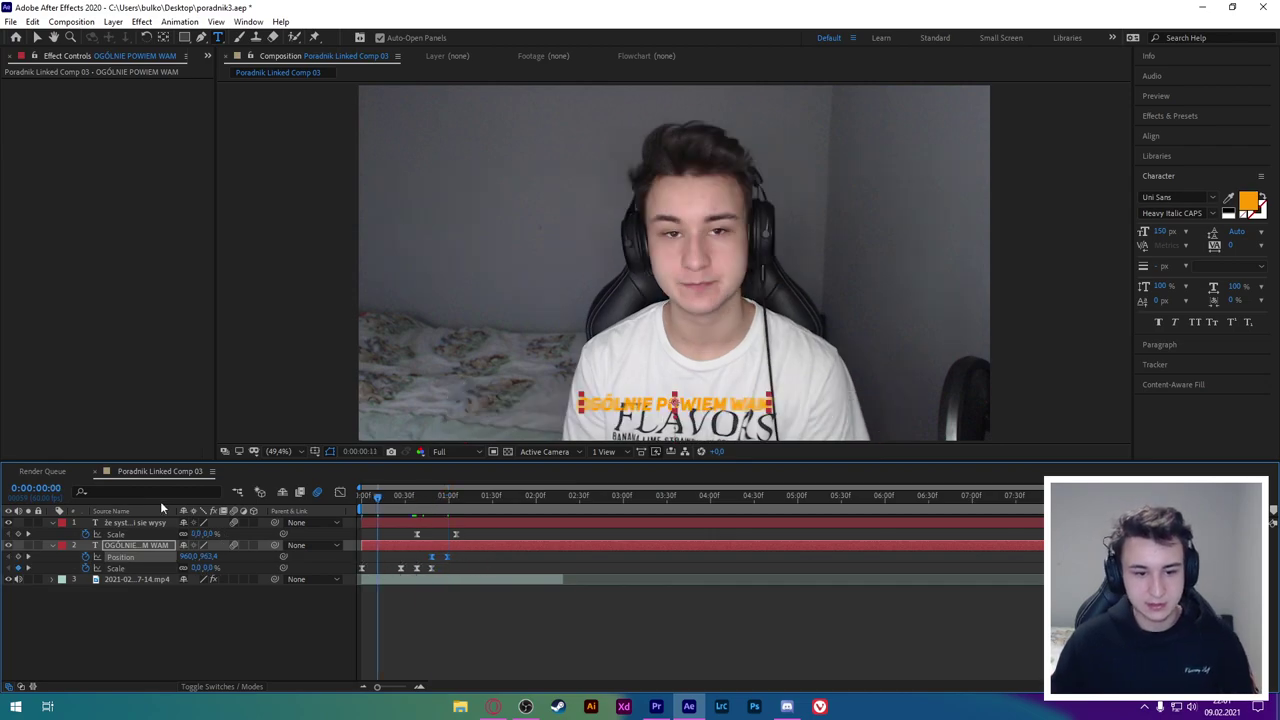
{"action": "left_click", "coordinate": [417, 534]}
{"action": "mouse_move", "coordinate": [417, 534]}
{"action": "left_mouse_down"}
{"action": "mouse_move", "coordinate": [439, 533]}
{"action": "mouse_move", "coordinate": [437, 508]}
{"action": "mouse_move", "coordinate": [435, 534]}
{"action": "mouse_move", "coordinate": [458, 557]}
{"action": "left_mouse_up"}
Add an orange Drop Shadow glow to the orange caption.
{"action": "key", "text": "space"}
{"action": "key", "text": "ctrl+5"}
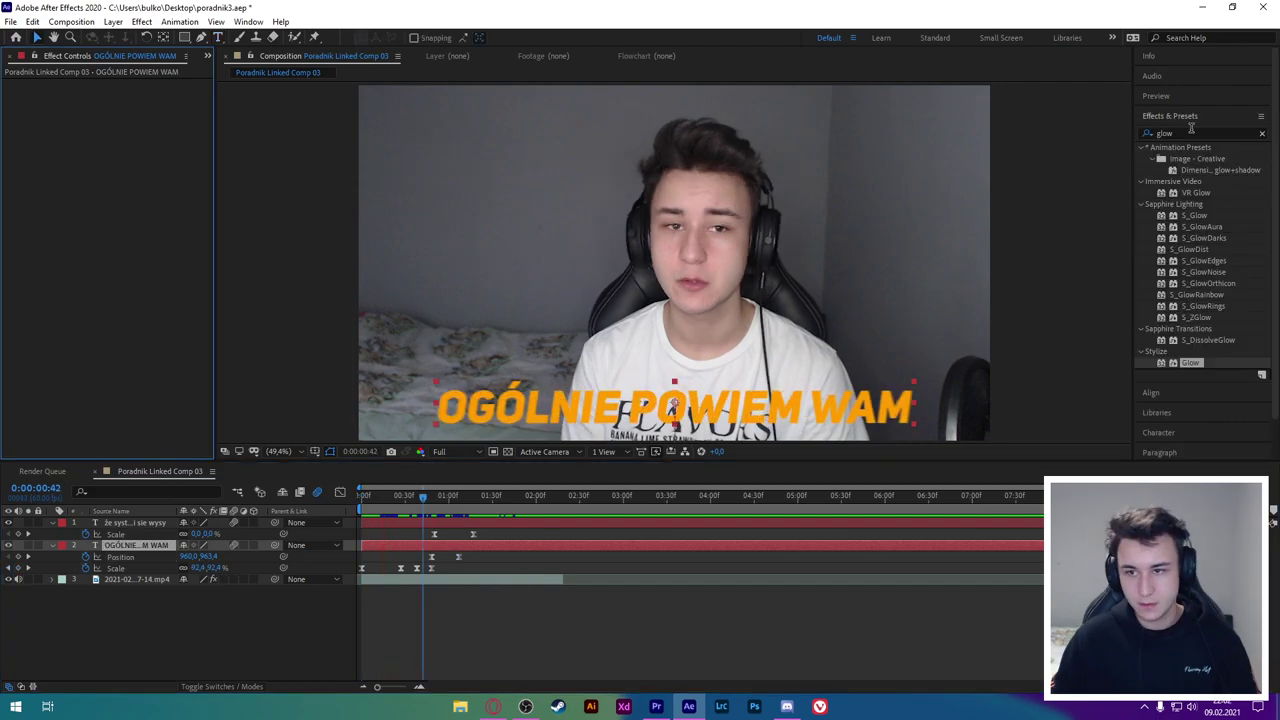
{"action": "type", "text": "drop sh"}
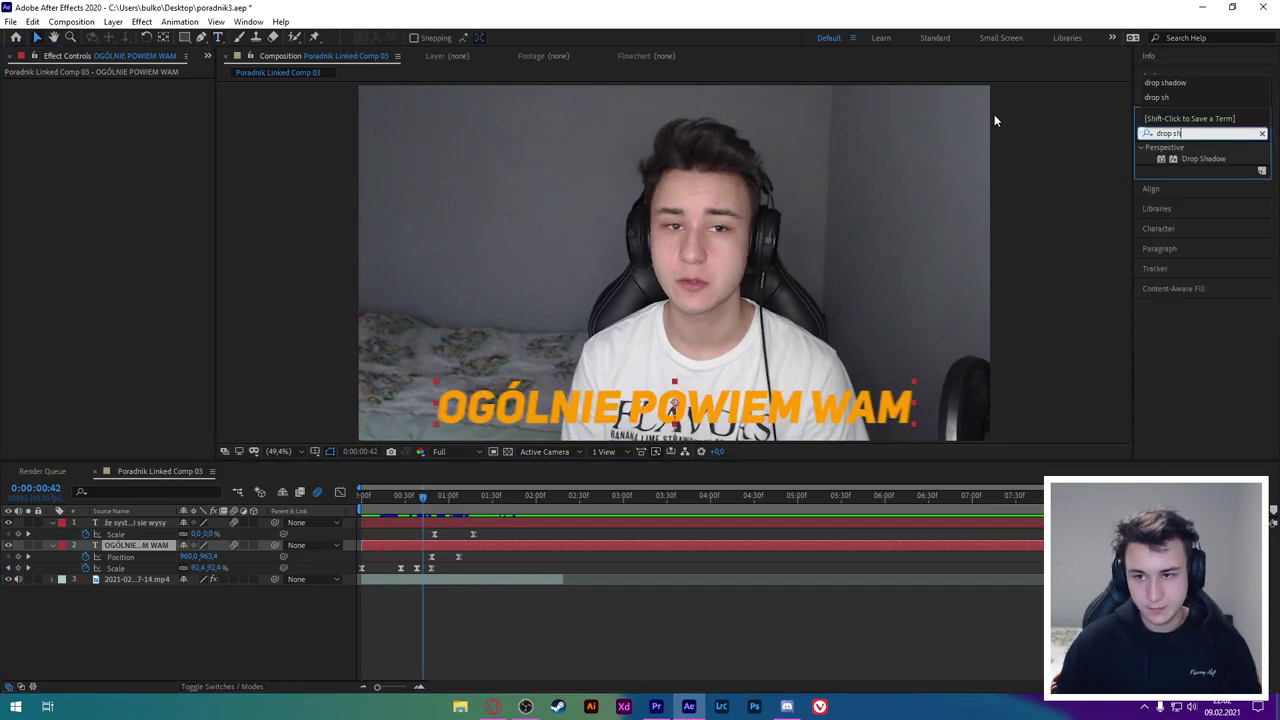
{"action": "left_click_drag", "start_coordinate": [1190, 158], "coordinate": [120, 540]}
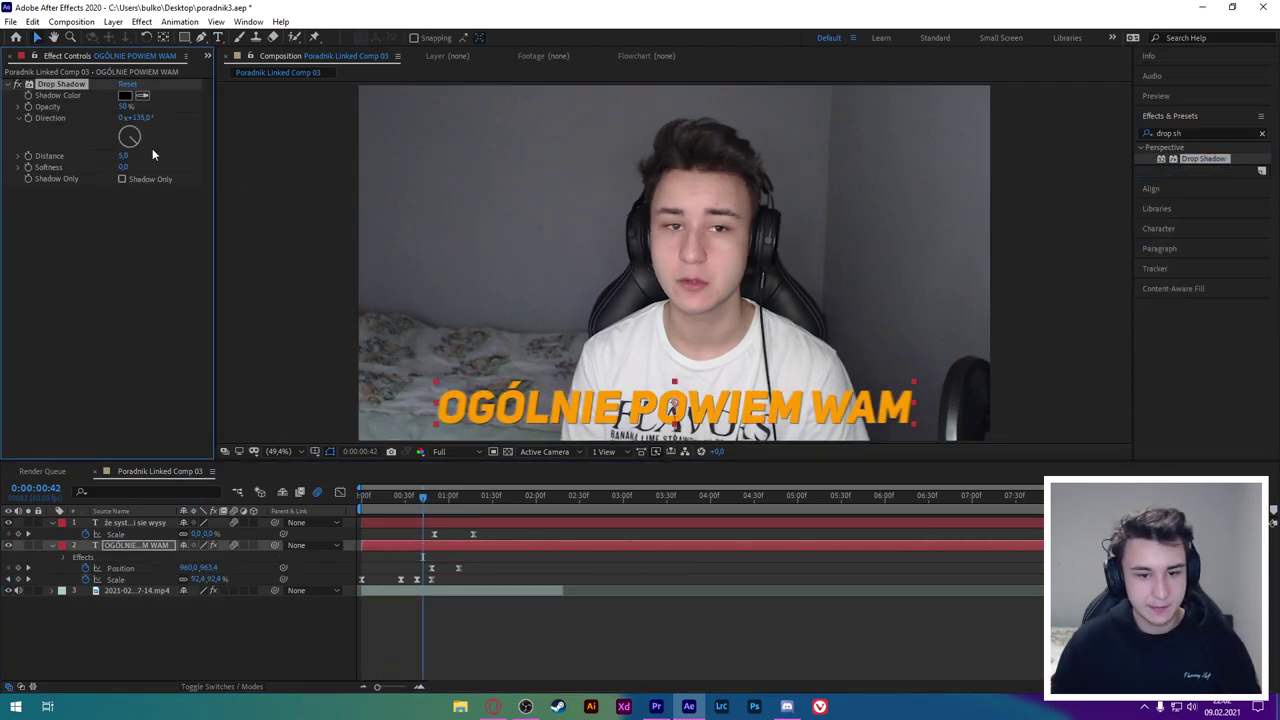
{"action": "left_click", "coordinate": [125, 95]}
{"action": "left_click", "coordinate": [560, 405]}
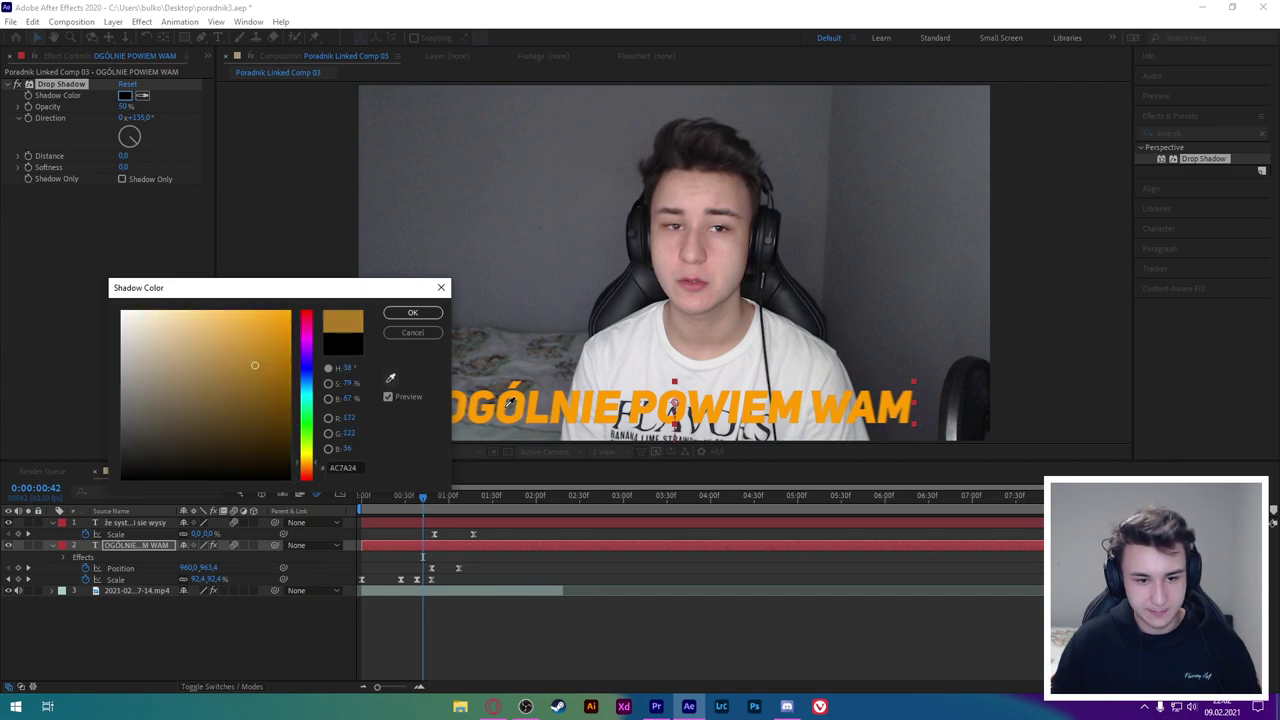
{"action": "left_click", "coordinate": [412, 312]}
Paste the Drop Shadow onto the white caption and set its Shadow Color to white.
{"action": "left_click", "coordinate": [136, 522]}
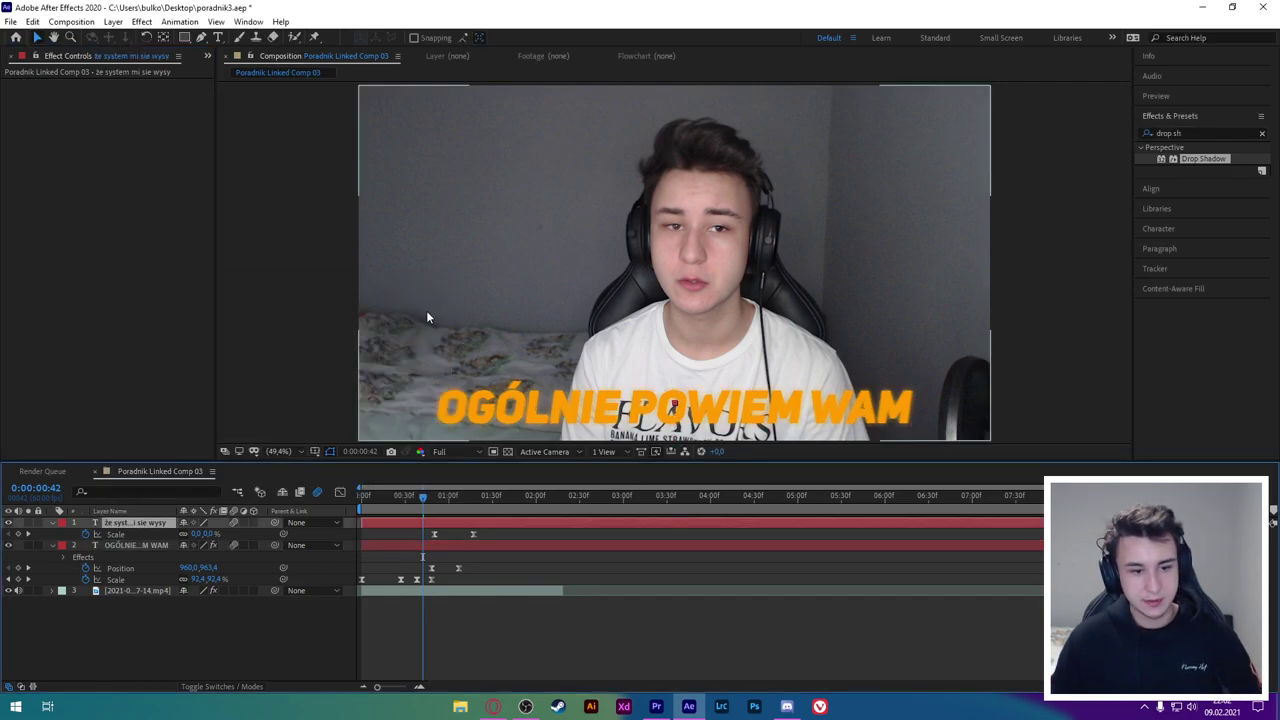
{"action": "key", "text": "ctrl+v"}
{"action": "key", "text": "space"}
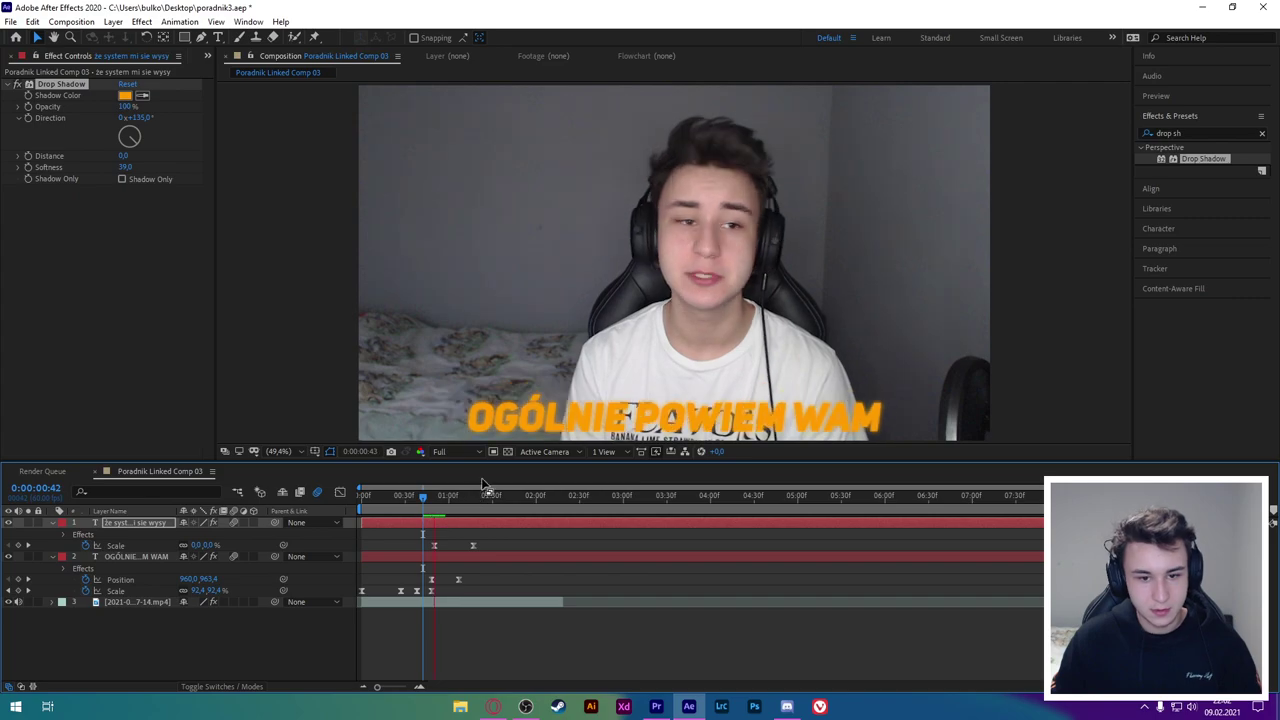
{"action": "left_click", "coordinate": [124, 95]}
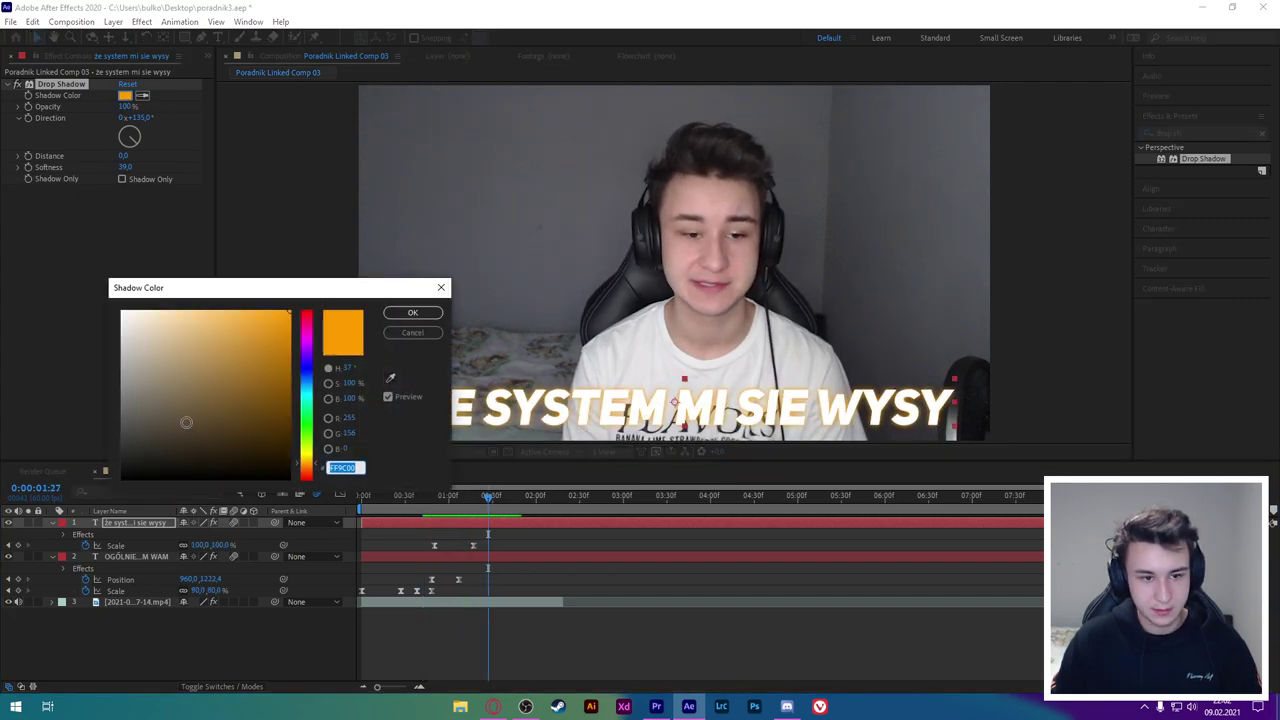
{"action": "left_click", "coordinate": [122, 312]}
{"action": "left_click", "coordinate": [410, 314]}
Move the white caption's Scale keyframes earlier so it pops in sooner, then preview.
{"action": "mouse_move", "coordinate": [484, 542]}
{"action": "left_mouse_down"}
{"action": "mouse_move", "coordinate": [429, 546]}
{"action": "mouse_move", "coordinate": [445, 546]}
{"action": "left_mouse_up"}
{"action": "left_click", "coordinate": [410, 498]}
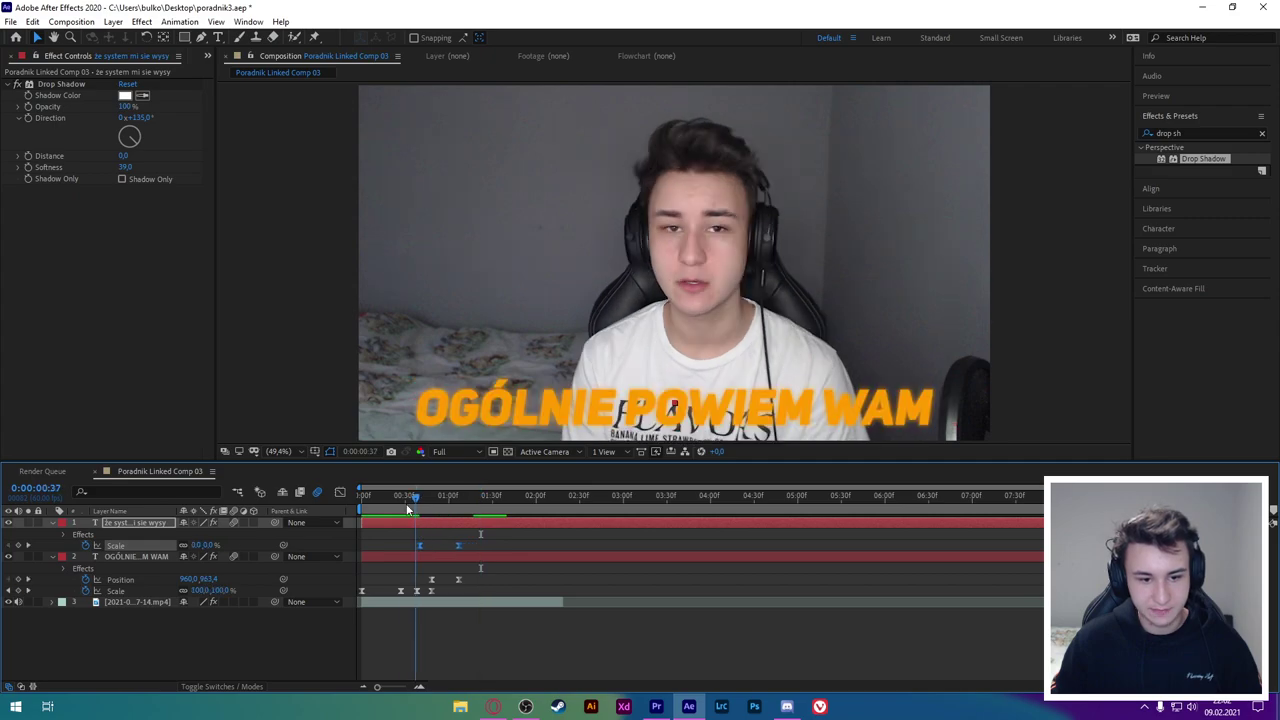
{"action": "key", "text": "space"}
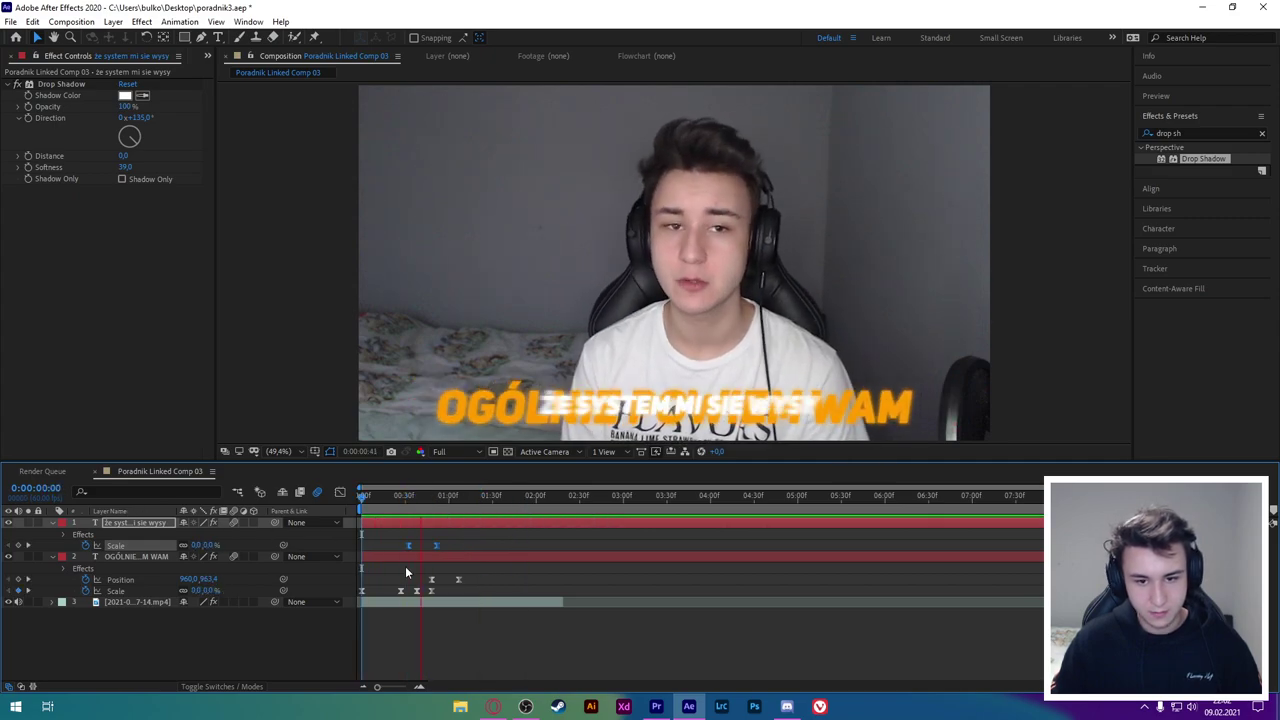
{"action": "key", "text": "space"}
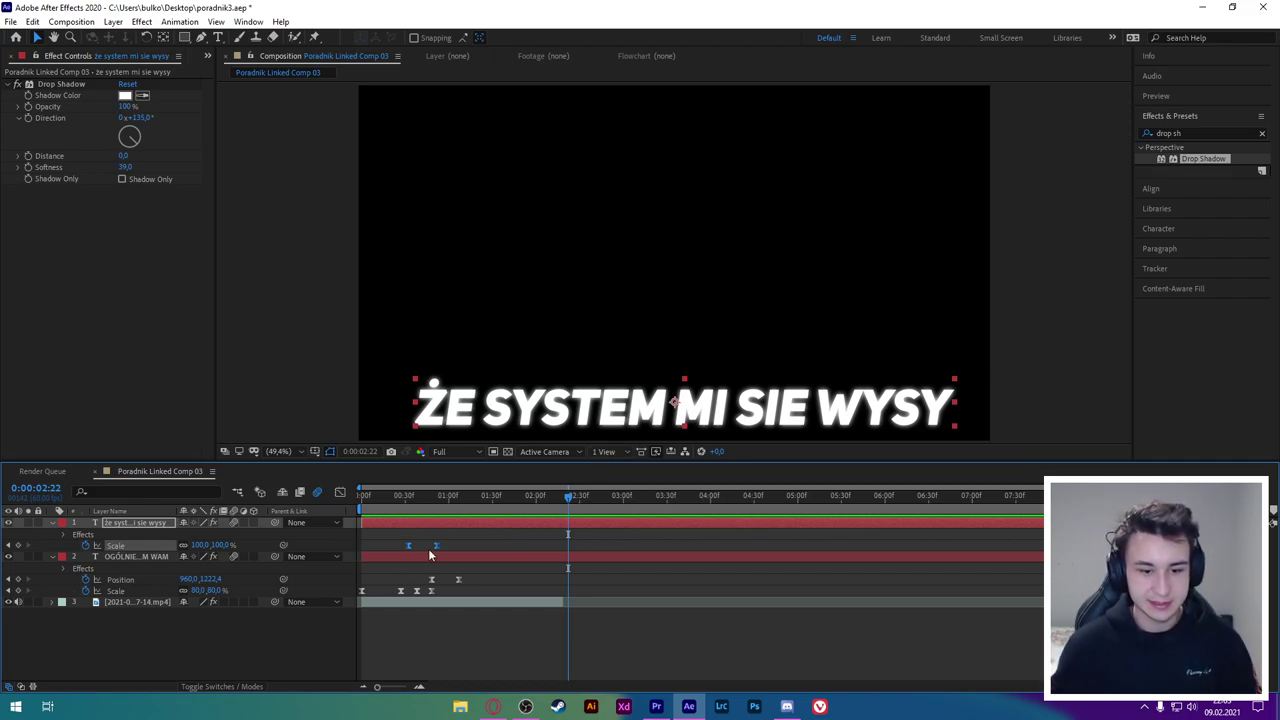
{"action": "left_click_drag", "start_coordinate": [120, 601], "coordinate": [131, 582]}
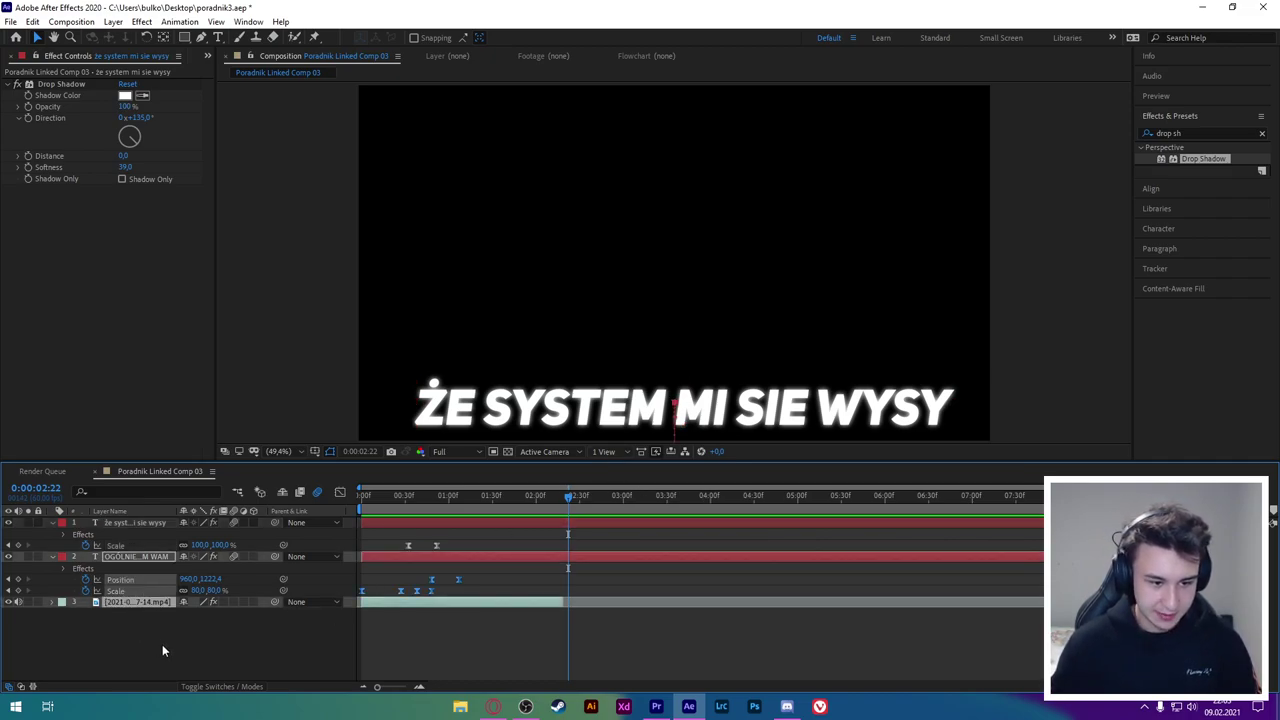
{"action": "left_click", "coordinate": [256, 625]}
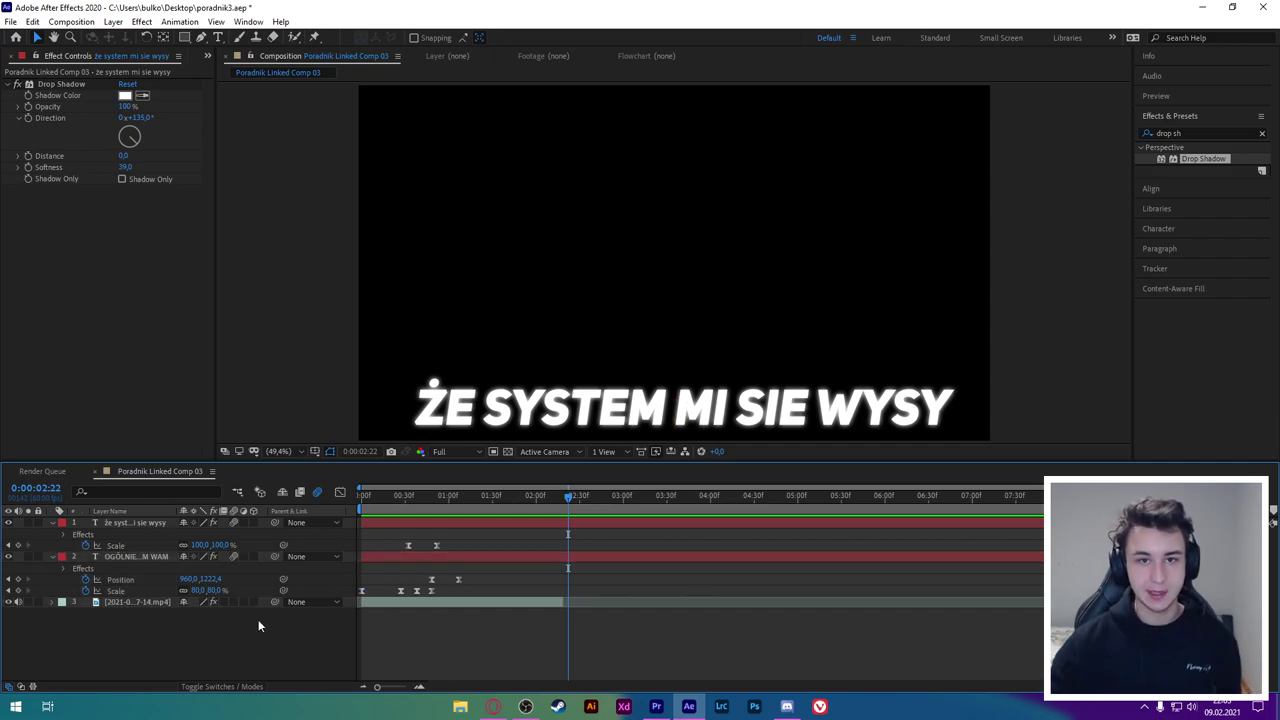